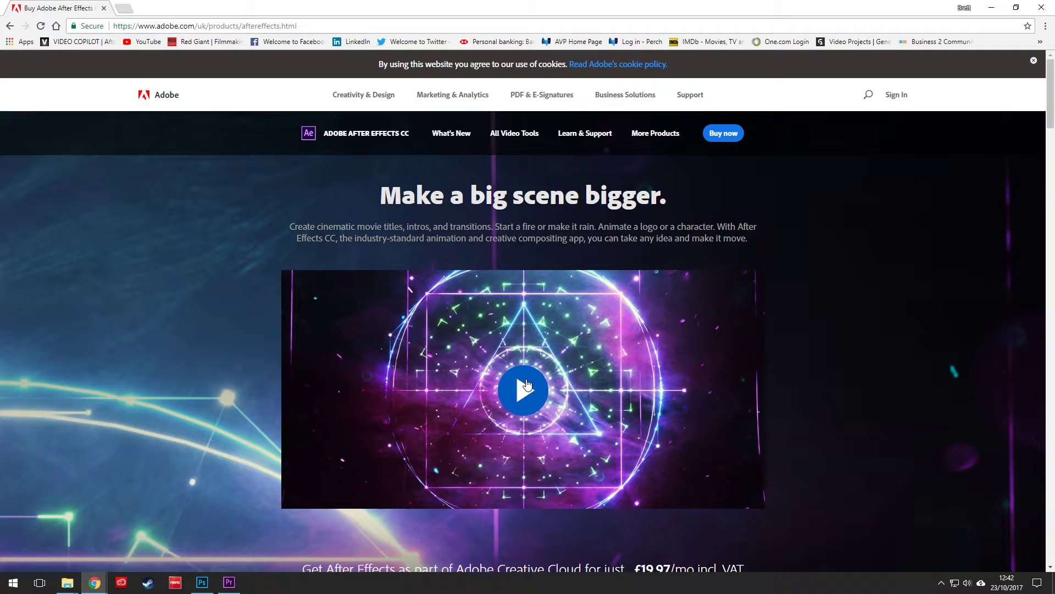
Play the featured After Effects video on Adobe's product page
click(518, 389)
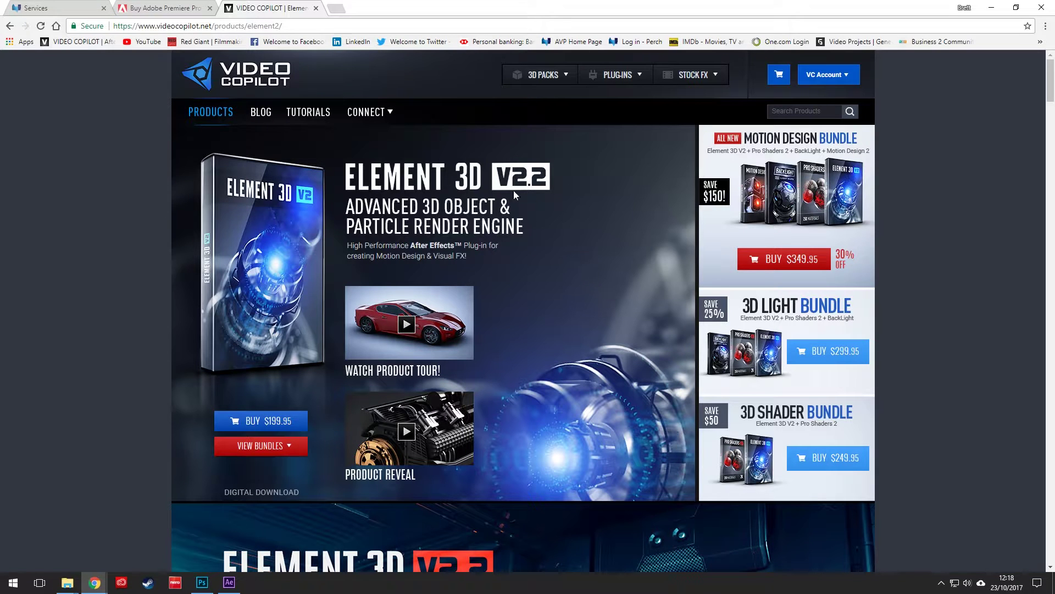
Scroll through the Element 3D V2.2 product page, then switch from Chrome back to After Effects
scroll(622, 323, down, 10)
scroll(708, 384, down, 6)
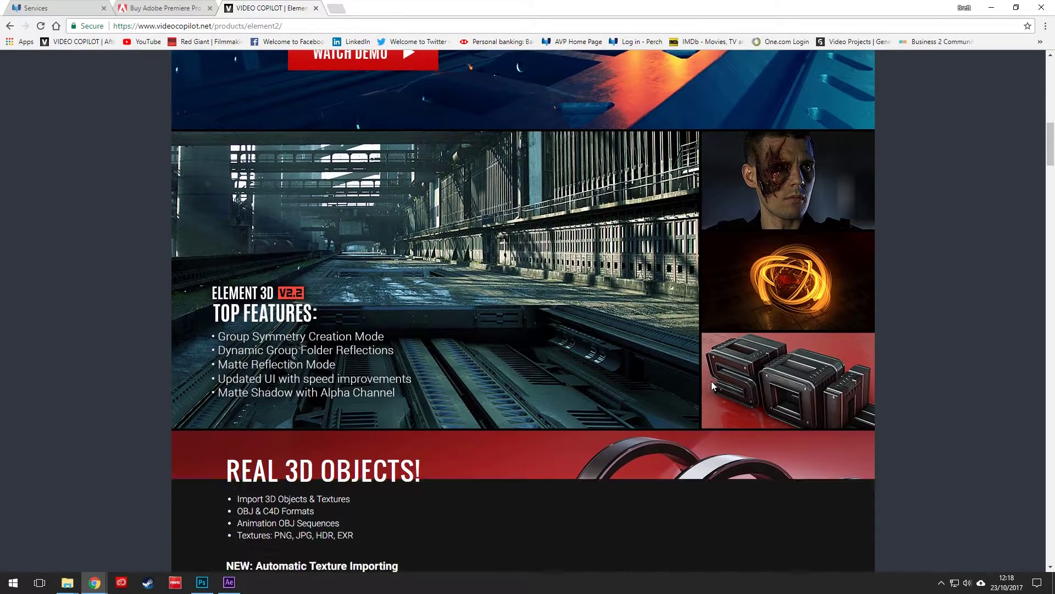
scroll(637, 391, down, 15)
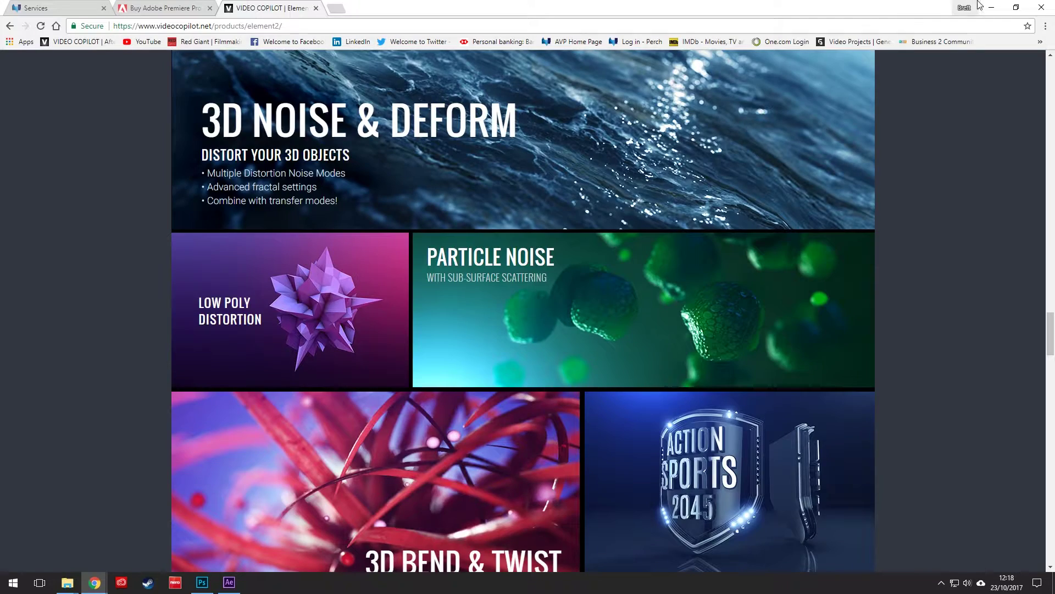
click(992, 7)
click(235, 583)
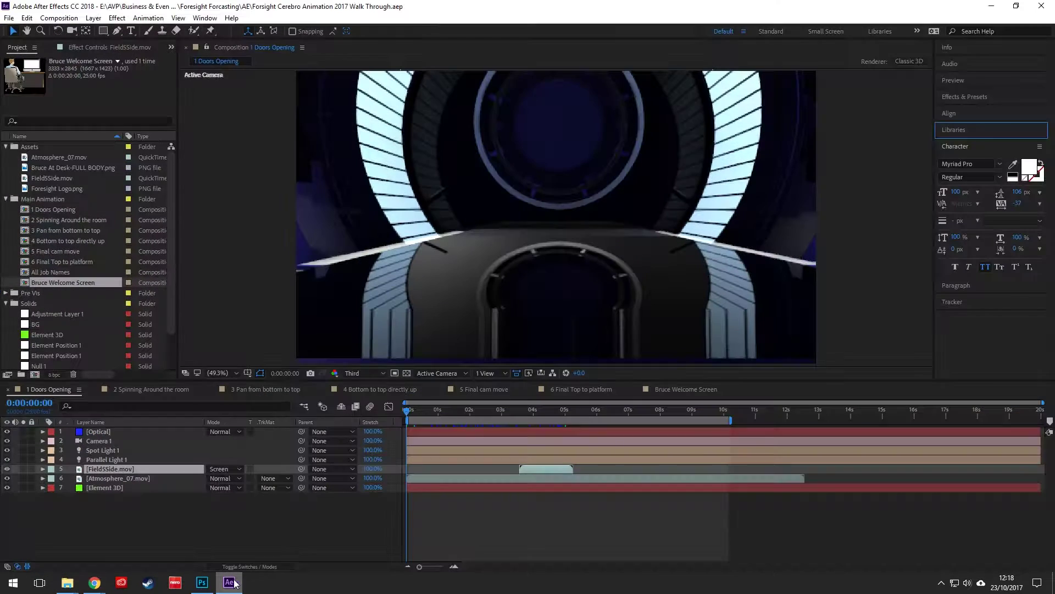
click(409, 411)
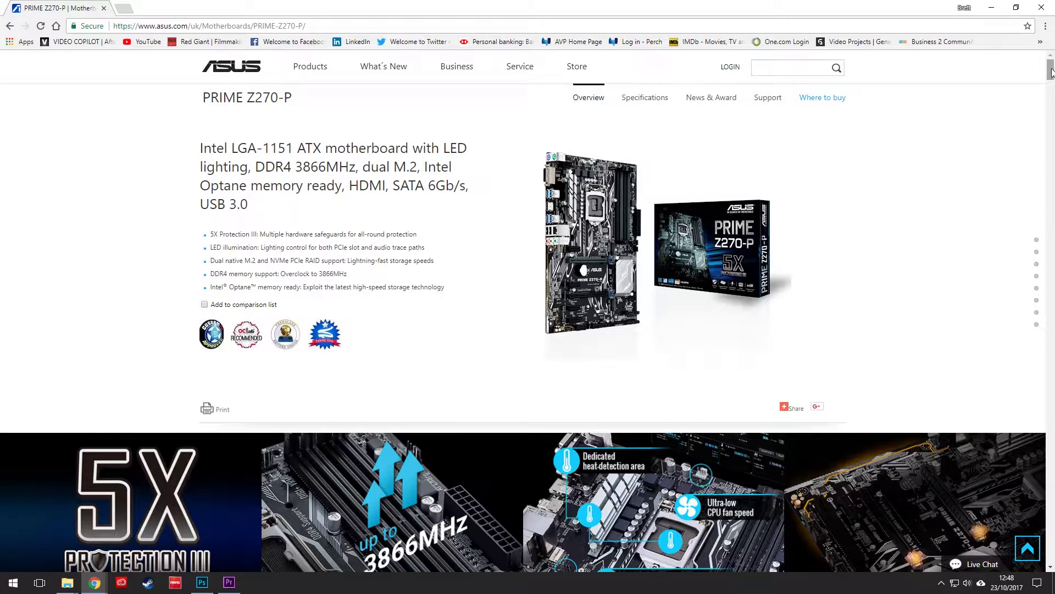
Scroll through the ASUS, Intel, Corsair memory, ASUS GPU, Samsung SSD and Corsair H80i v2 pages
drag(1051, 70, 1052, 87)
scroll(853, 372, down, 6)
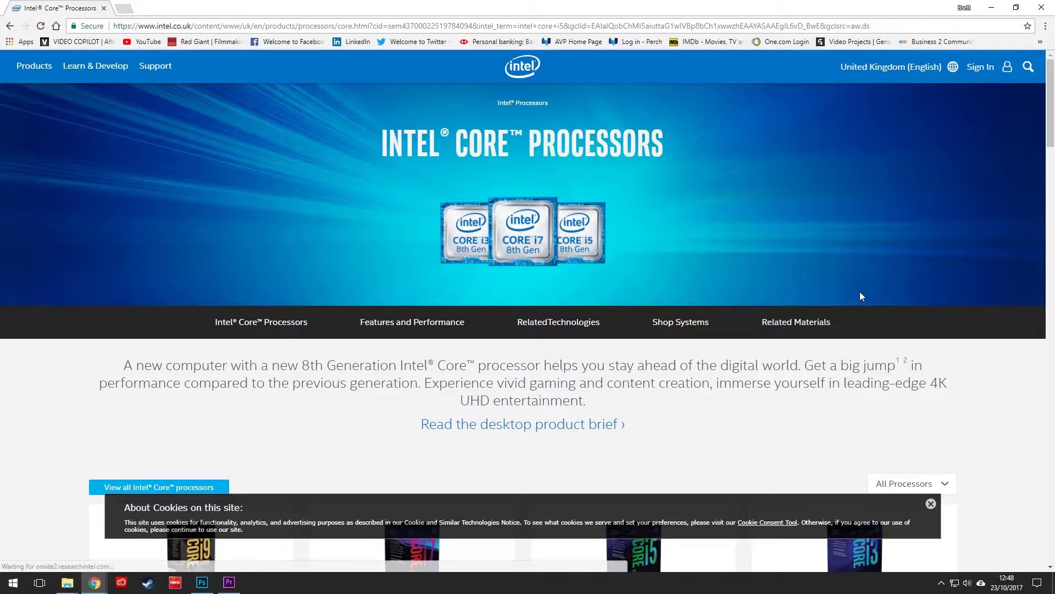
scroll(860, 293, down, 5)
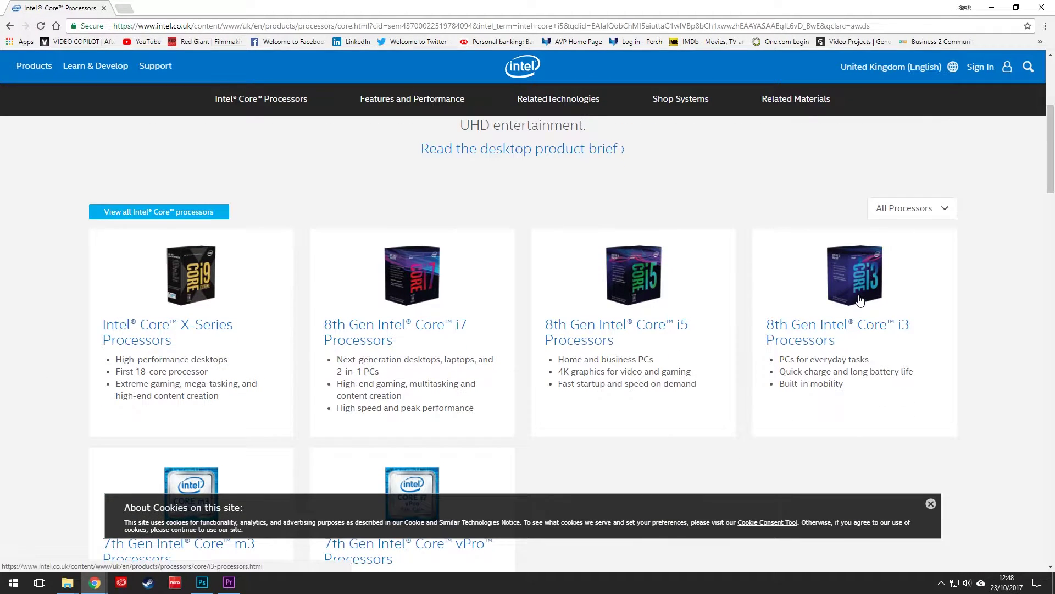
scroll(874, 314, down, 3)
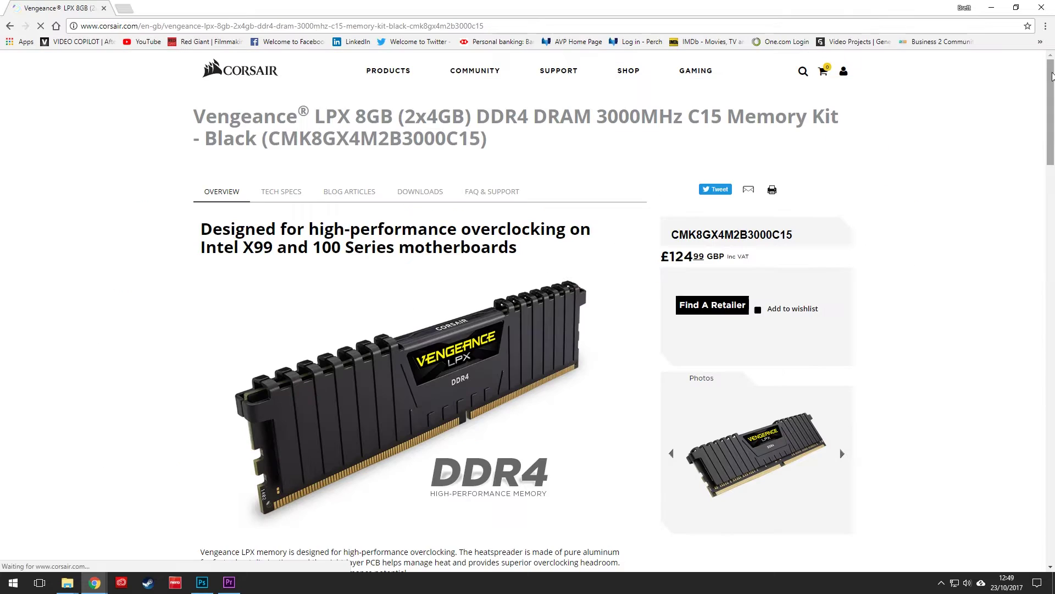
scroll(1008, 143, down, 3)
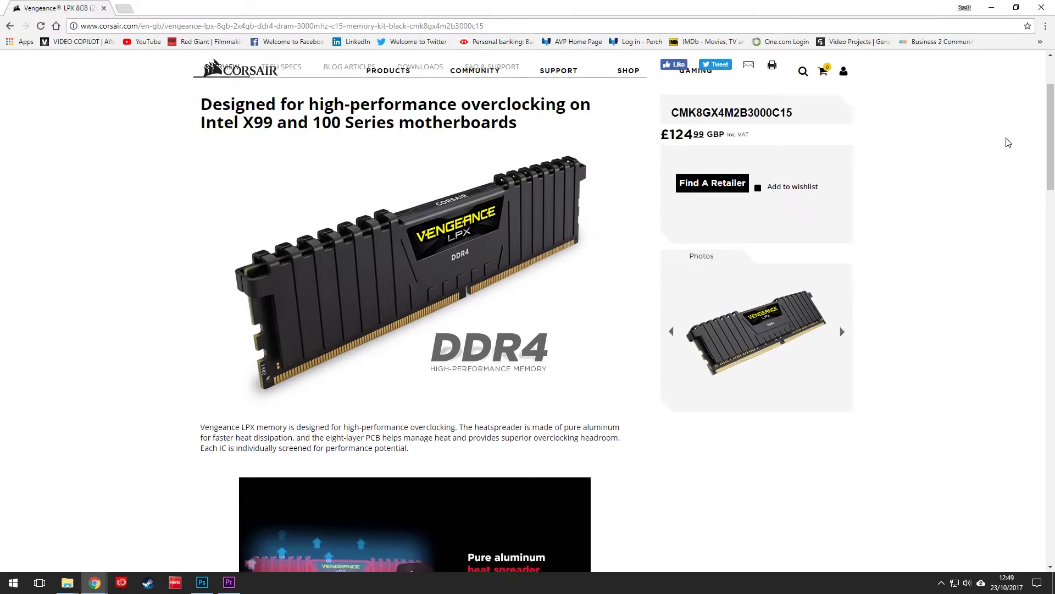
scroll(1009, 143, down, 10)
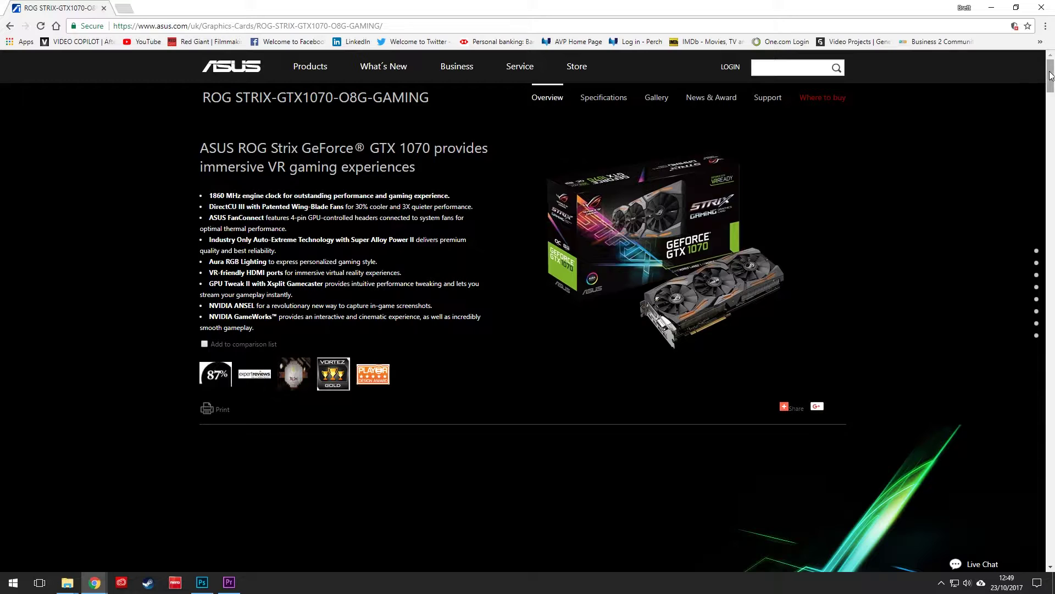
scroll(1051, 88, down, 2)
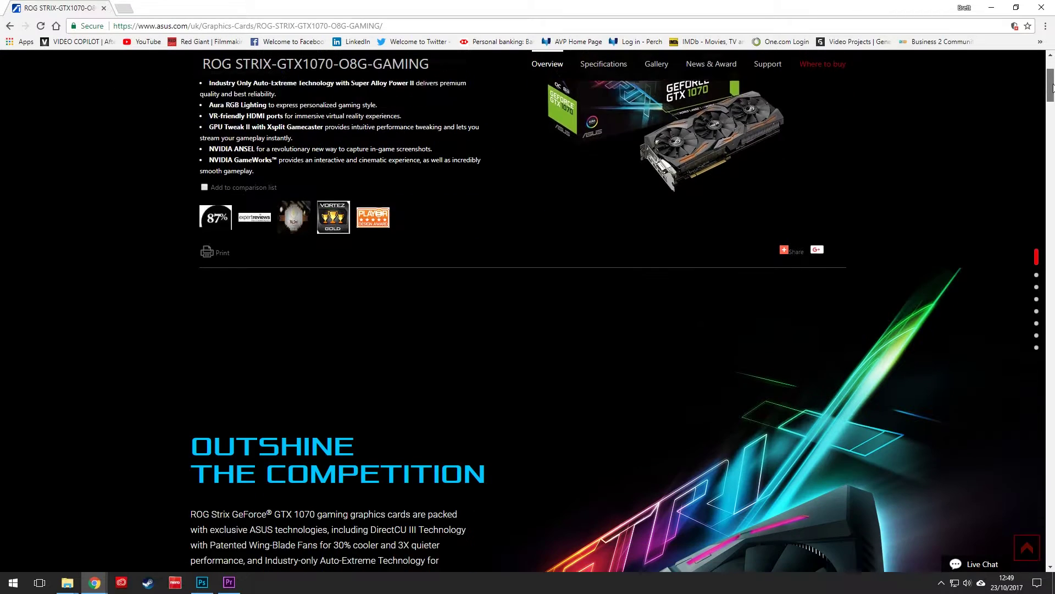
scroll(1051, 88, down, 5)
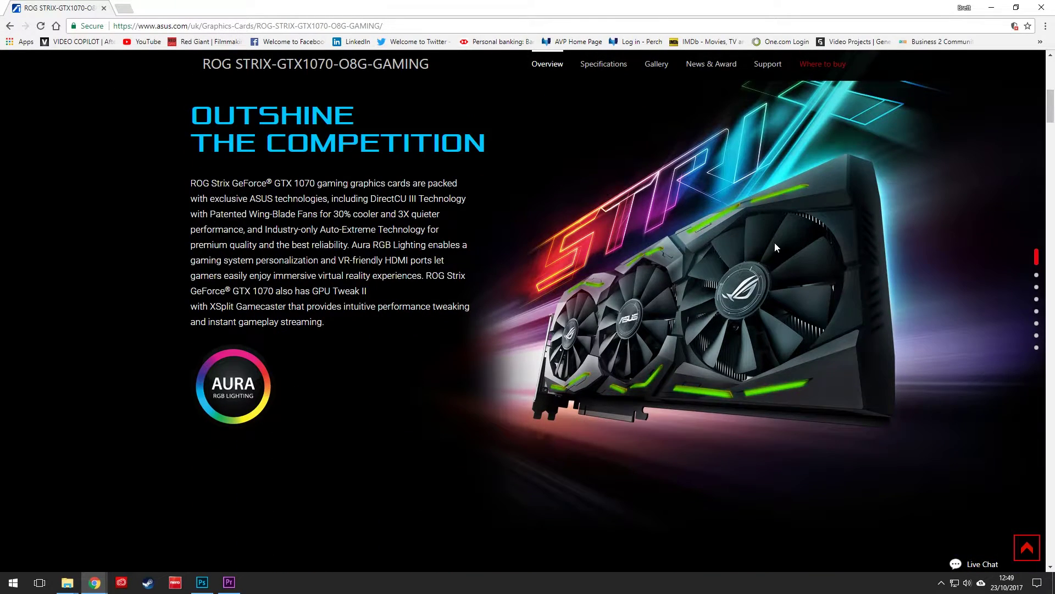
scroll(602, 298, down, 7)
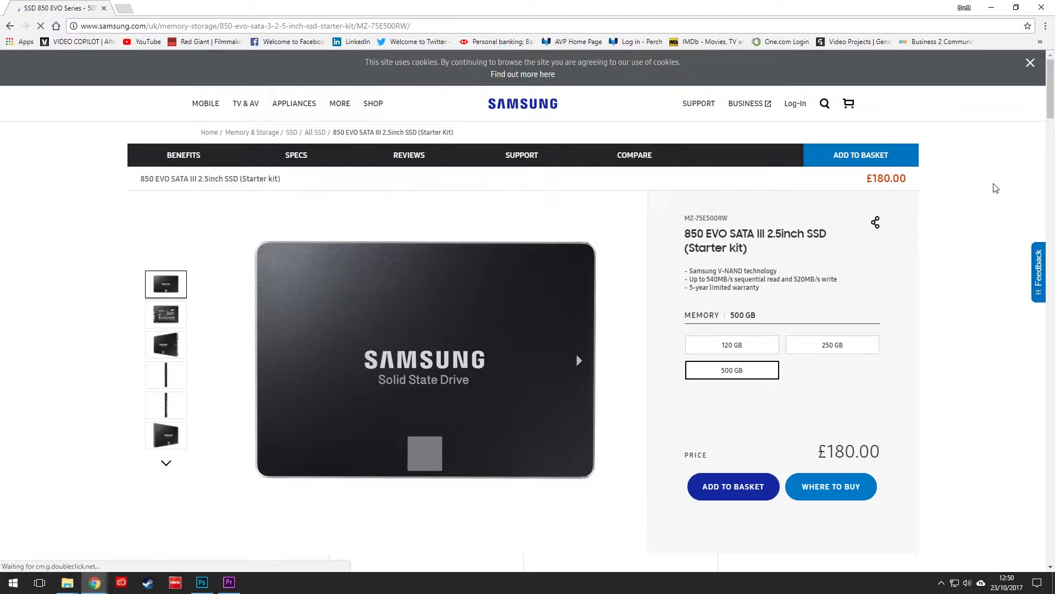
scroll(992, 194, down, 2)
scroll(991, 195, down, 7)
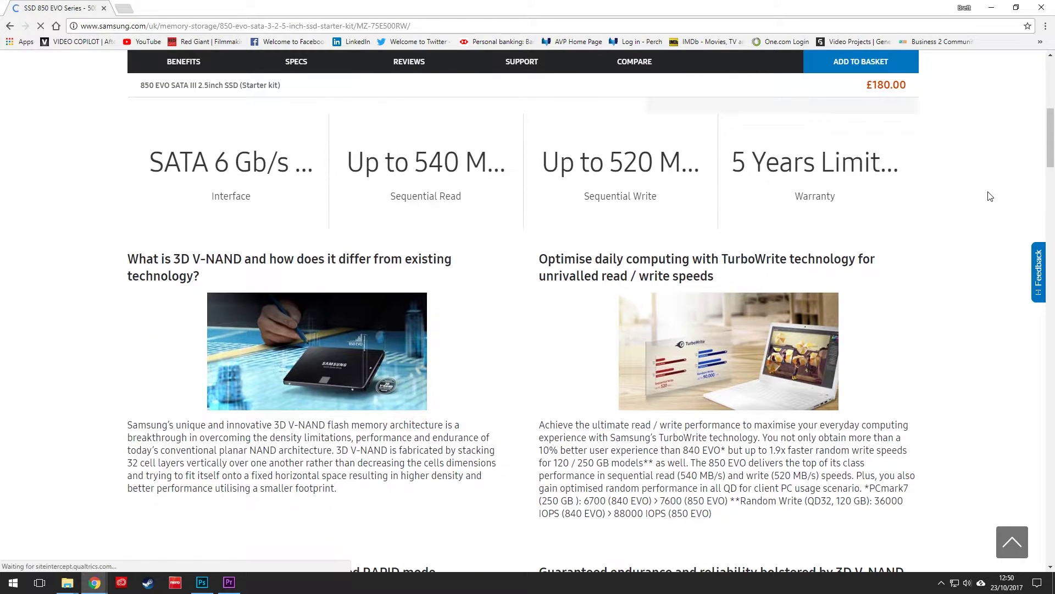
scroll(989, 198, down, 7)
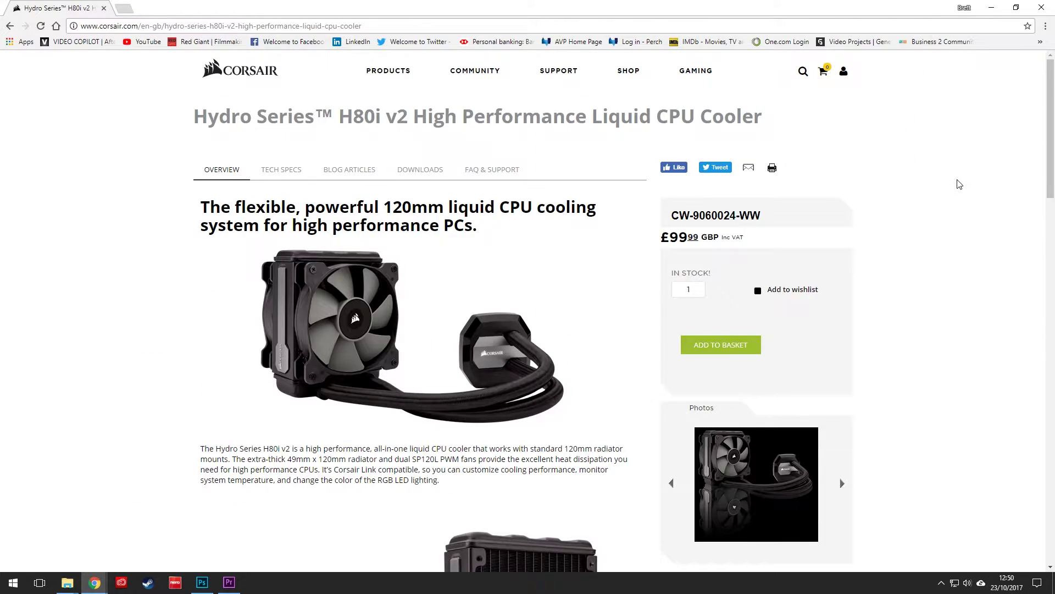
scroll(959, 187, down, 3)
scroll(959, 188, down, 1)
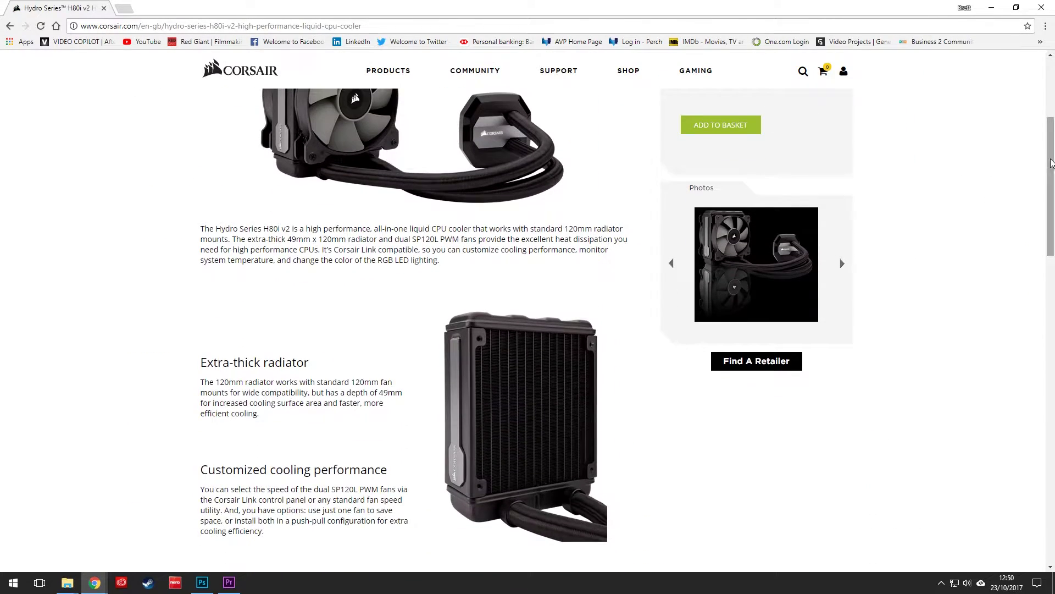
mouse_move(1044, 158)
mouse_down()
mouse_move(1049, 119)
mouse_move(1047, 171)
mouse_up()
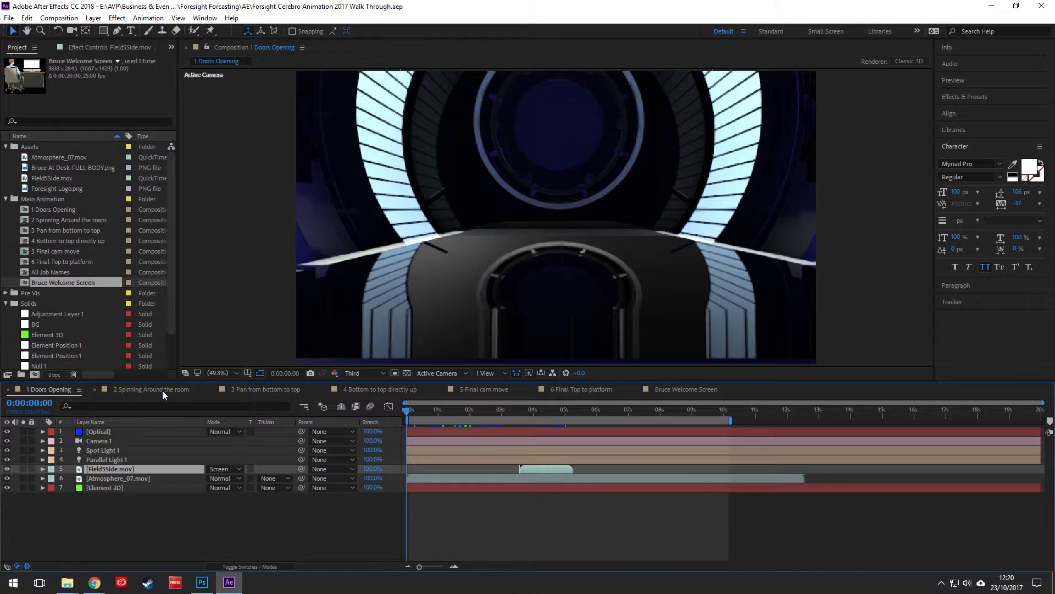
click(254, 391)
click(367, 390)
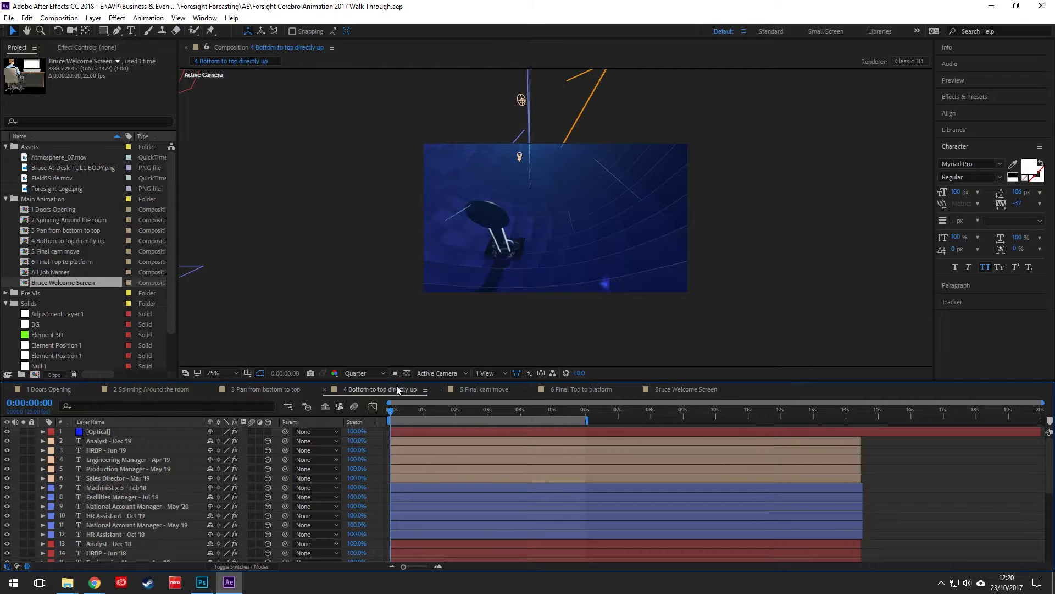
click(482, 389)
click(574, 389)
click(77, 389)
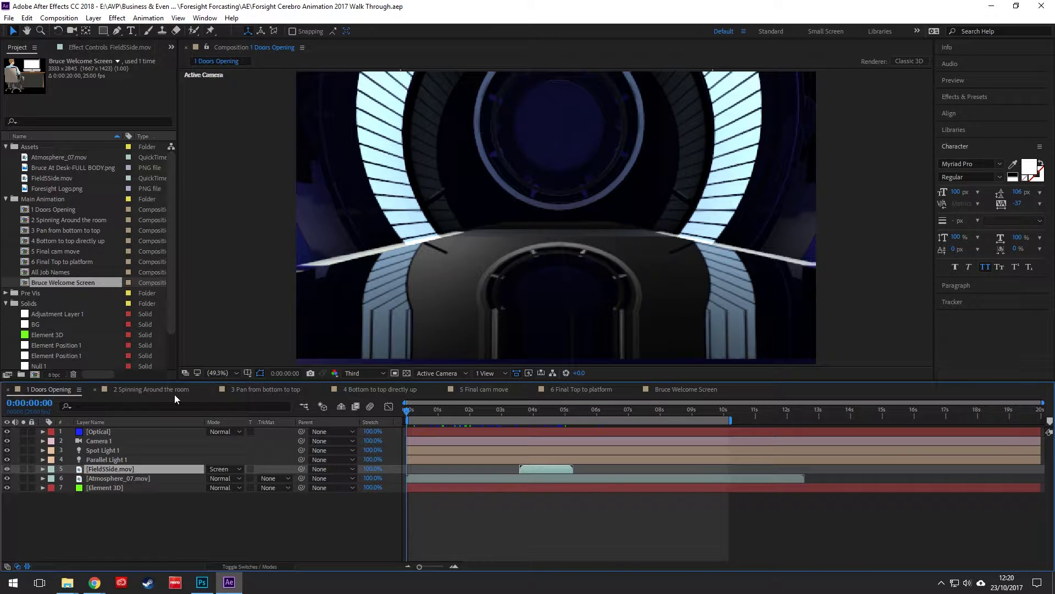
click(173, 390)
click(39, 389)
click(156, 388)
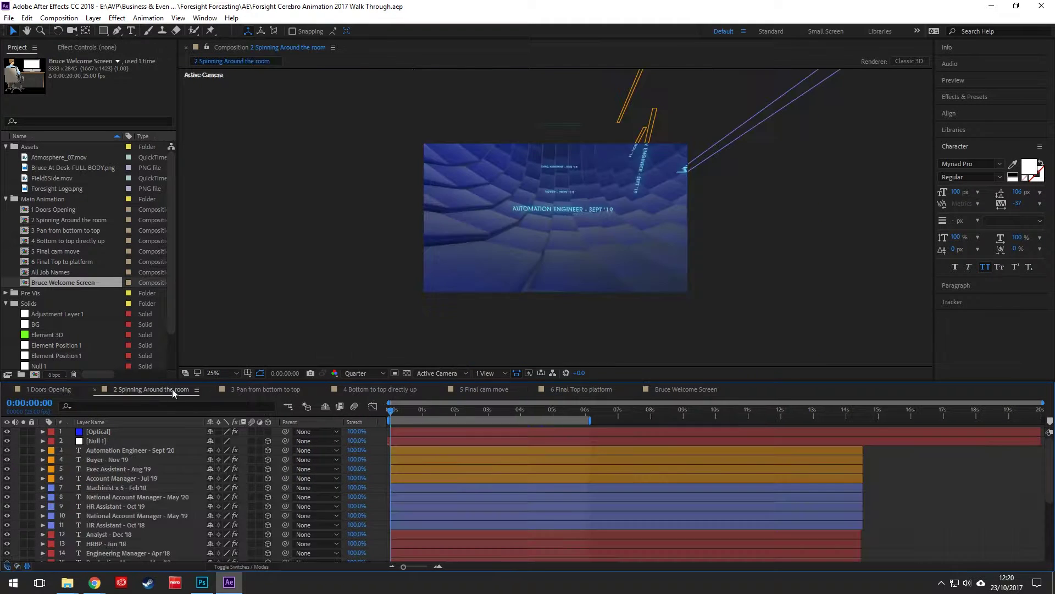
click(262, 388)
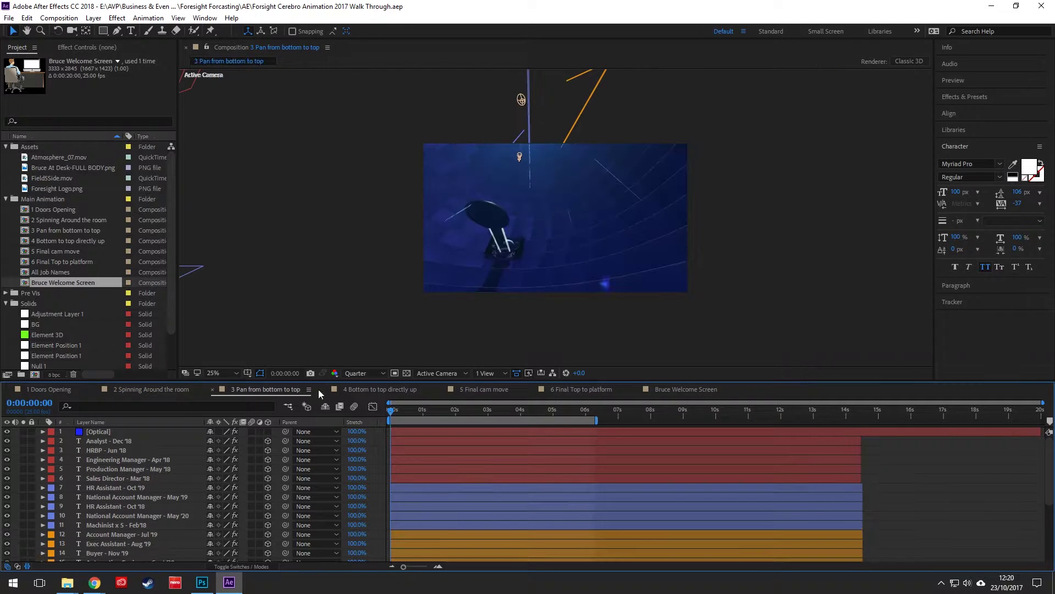
click(390, 392)
click(484, 389)
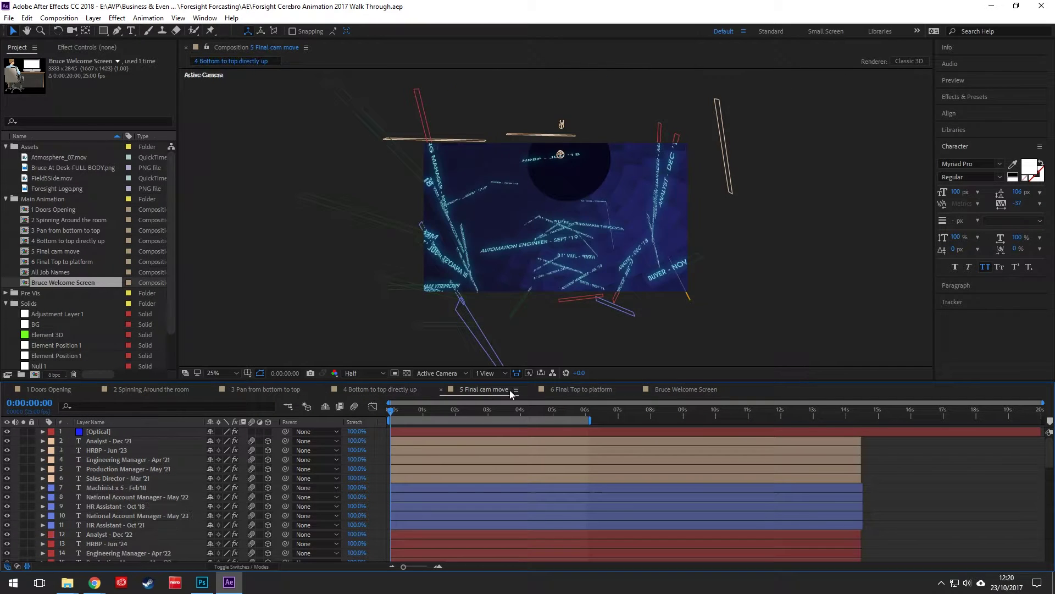
click(579, 389)
click(390, 388)
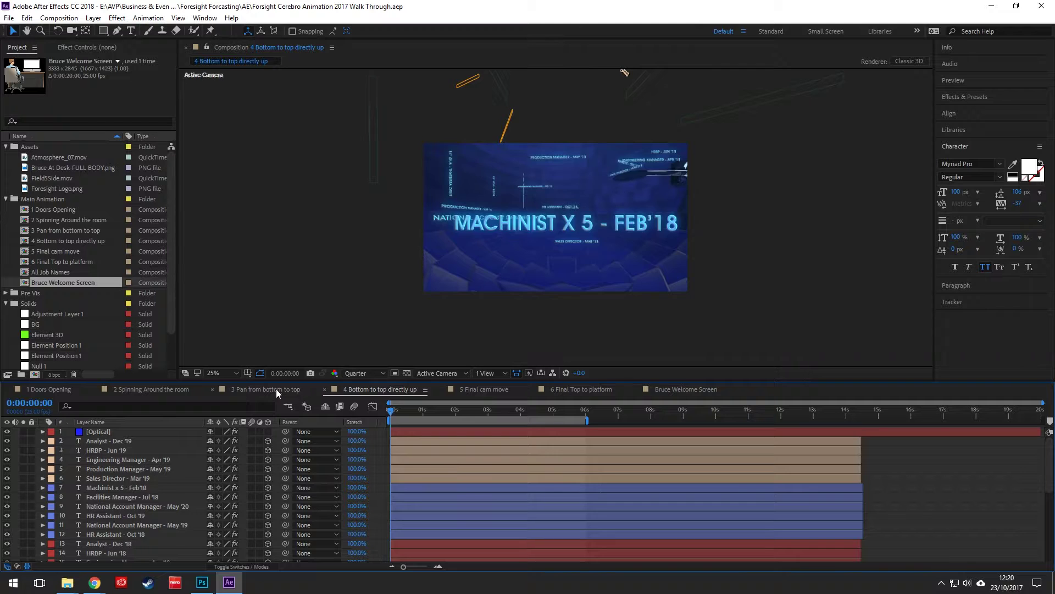
click(271, 389)
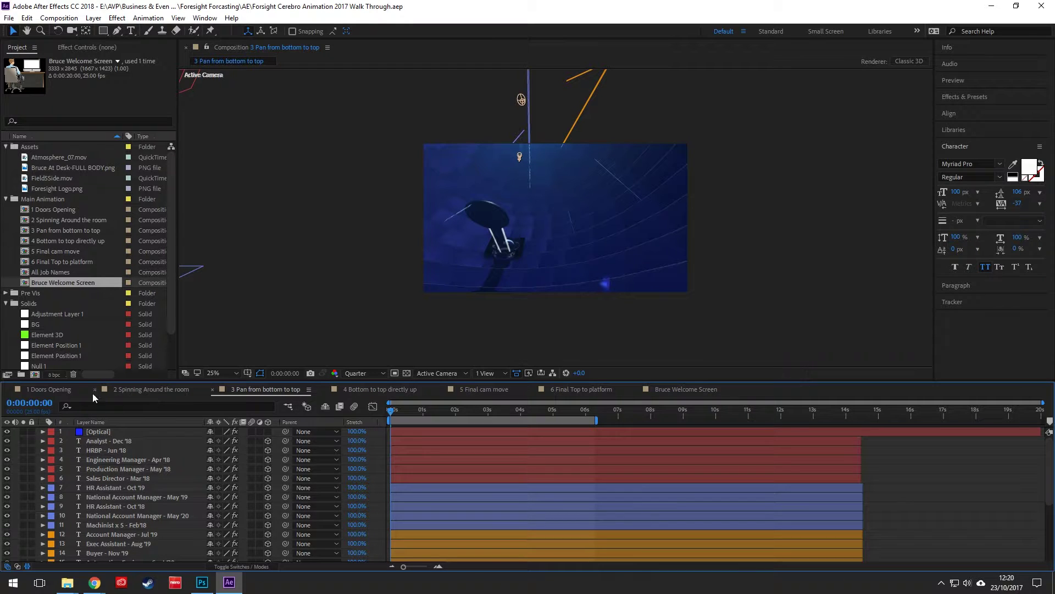
click(63, 388)
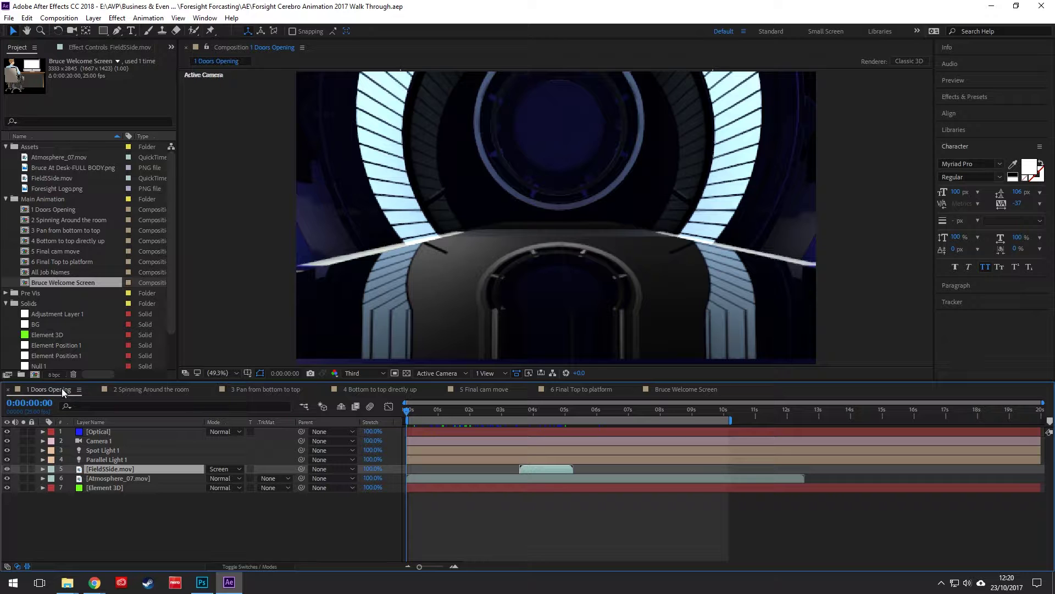
click(157, 386)
click(265, 387)
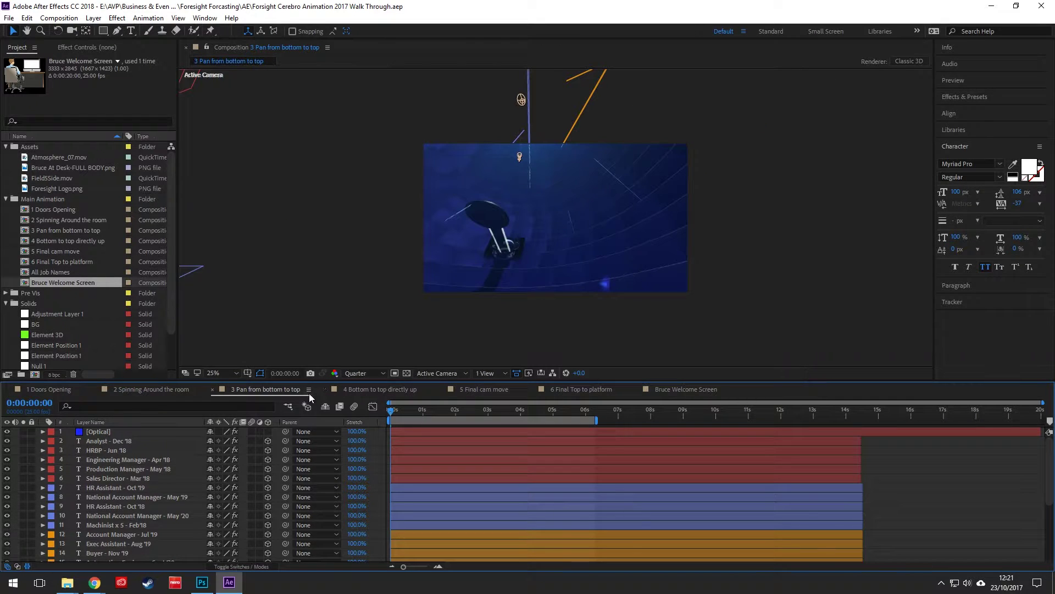
click(70, 390)
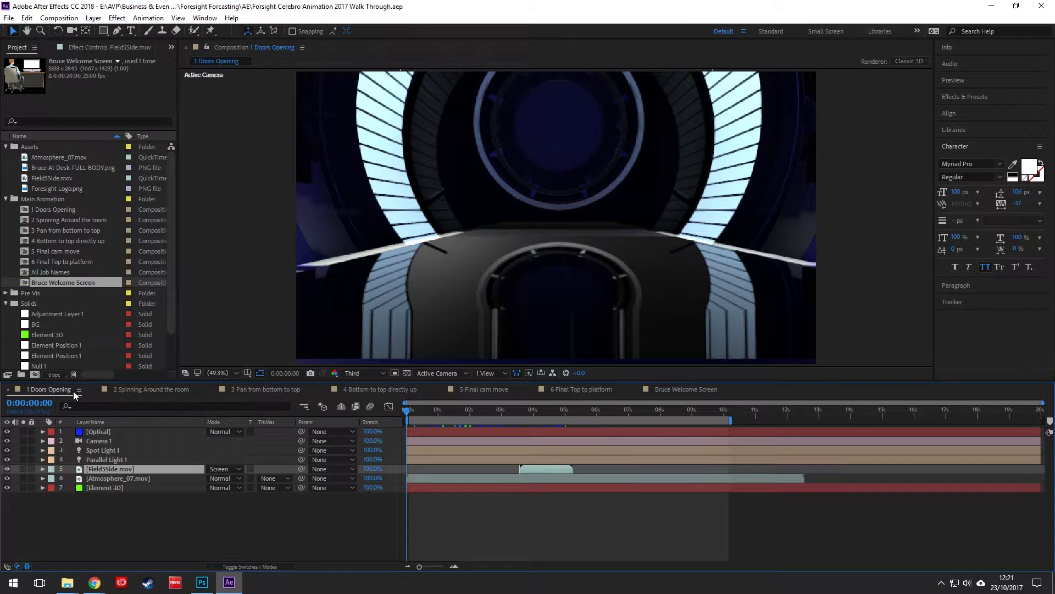
Open the Element 3D layer's Scene Setup from its effect settings
click(118, 487)
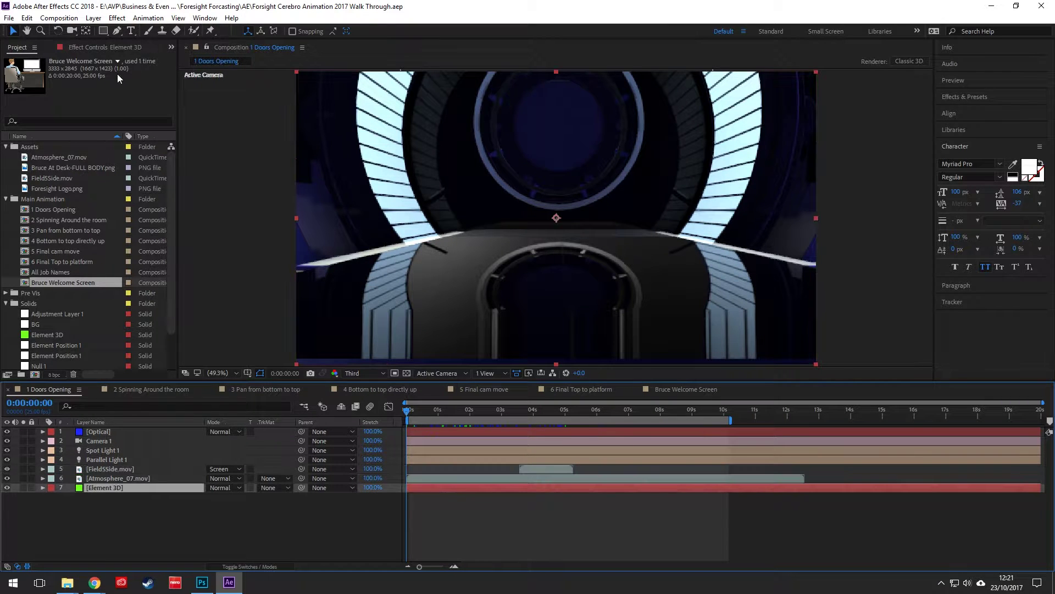
click(98, 47)
click(55, 94)
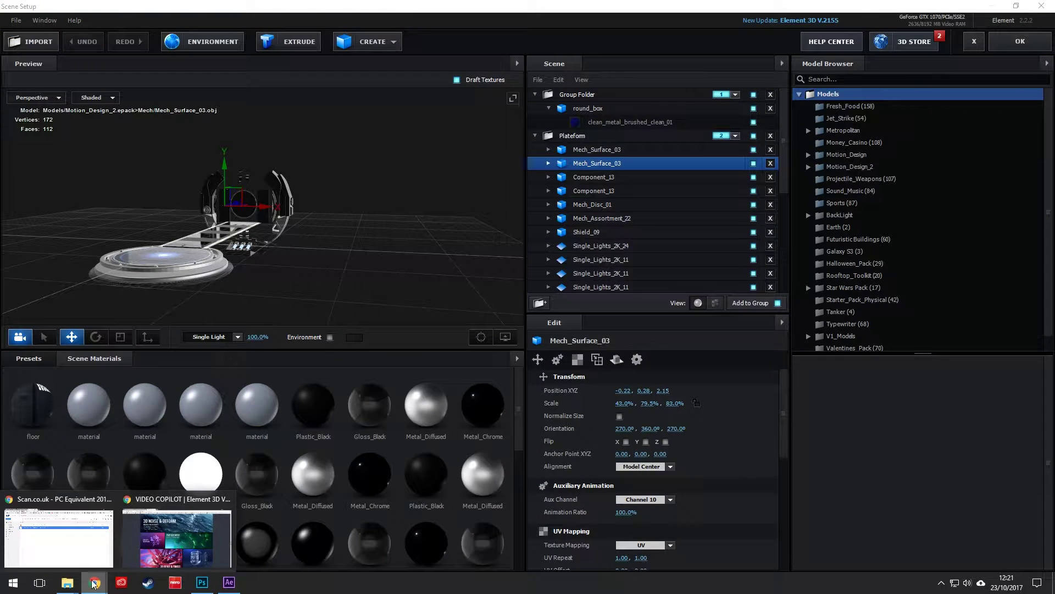
Search Google Images for 'xmen cerebro' and preview the Behance Cerebro image
click(73, 551)
text(xmen cerebro)
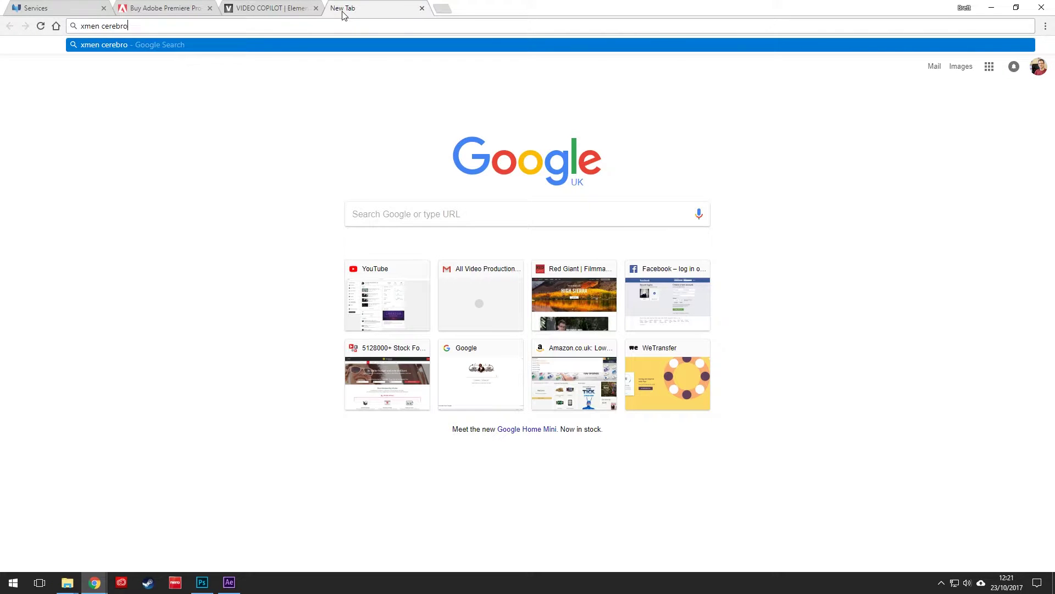
key(Return)
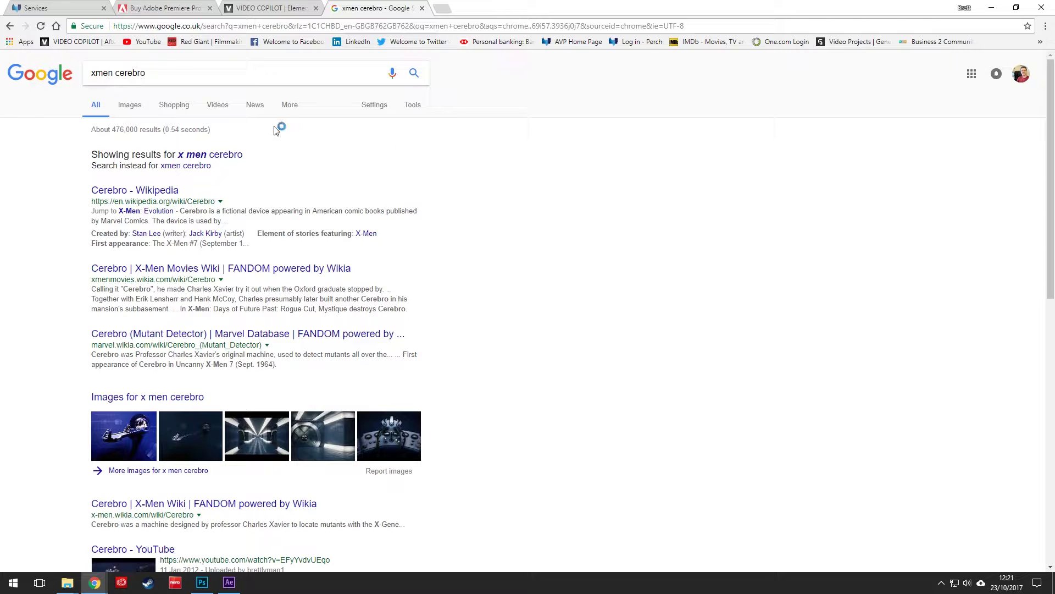
click(129, 105)
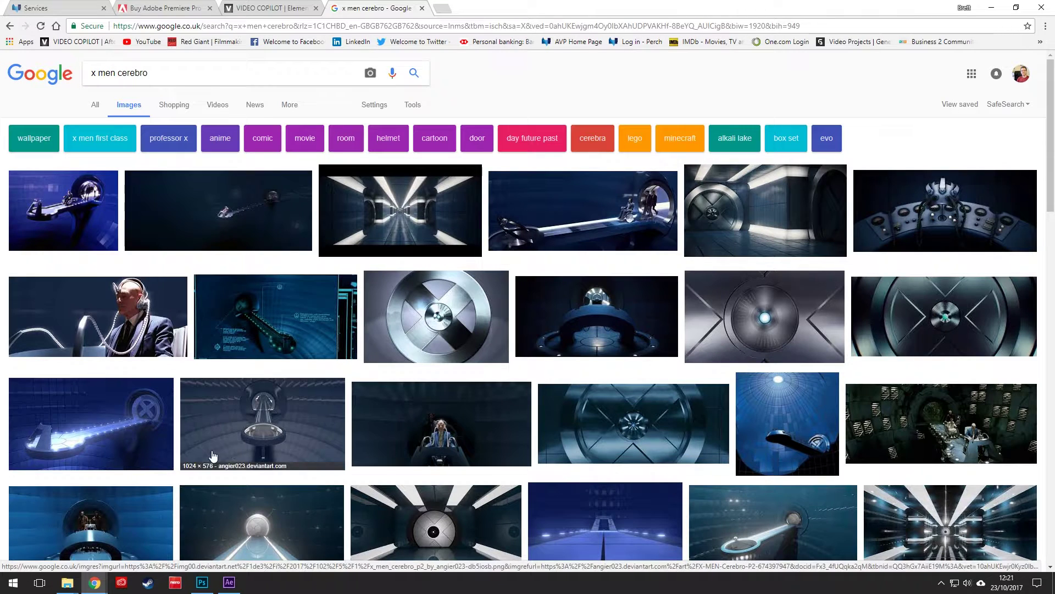
click(153, 448)
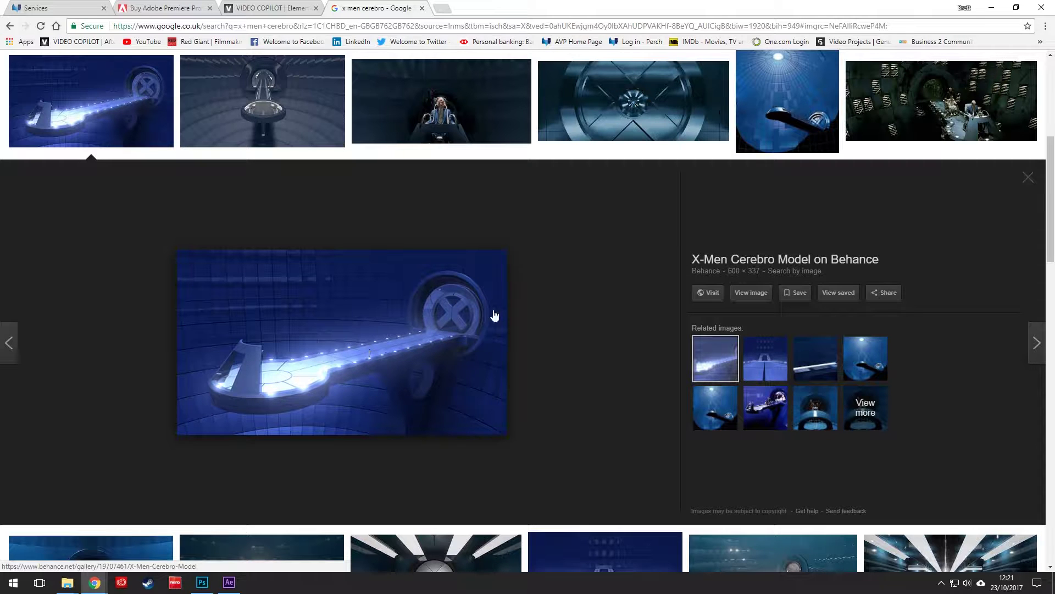
click(1027, 178)
Back in Scene Setup, orbit the preview to view the round box from above
click(991, 8)
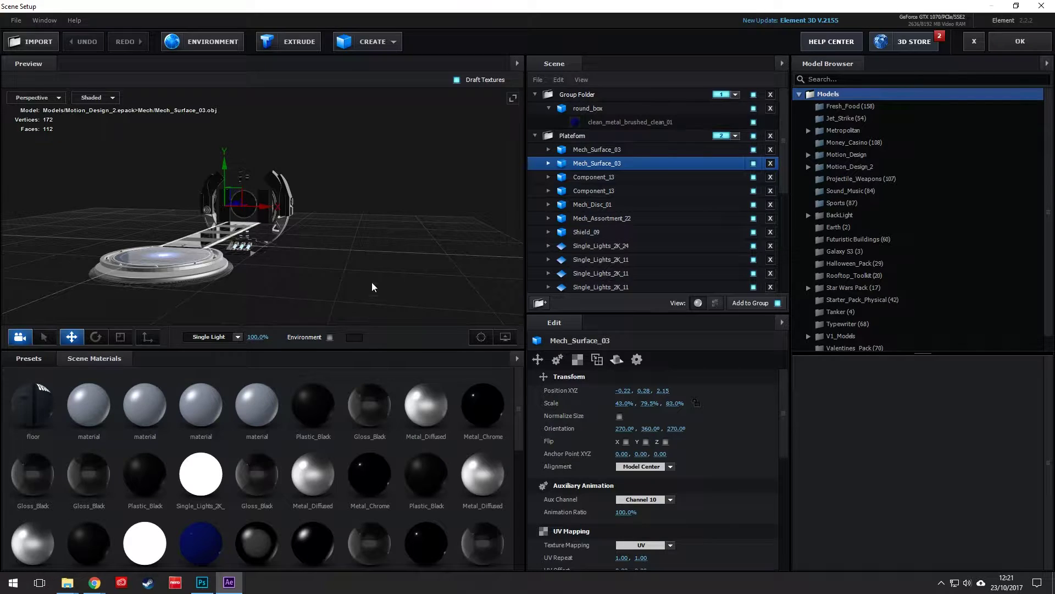
drag(298, 230, 322, 241)
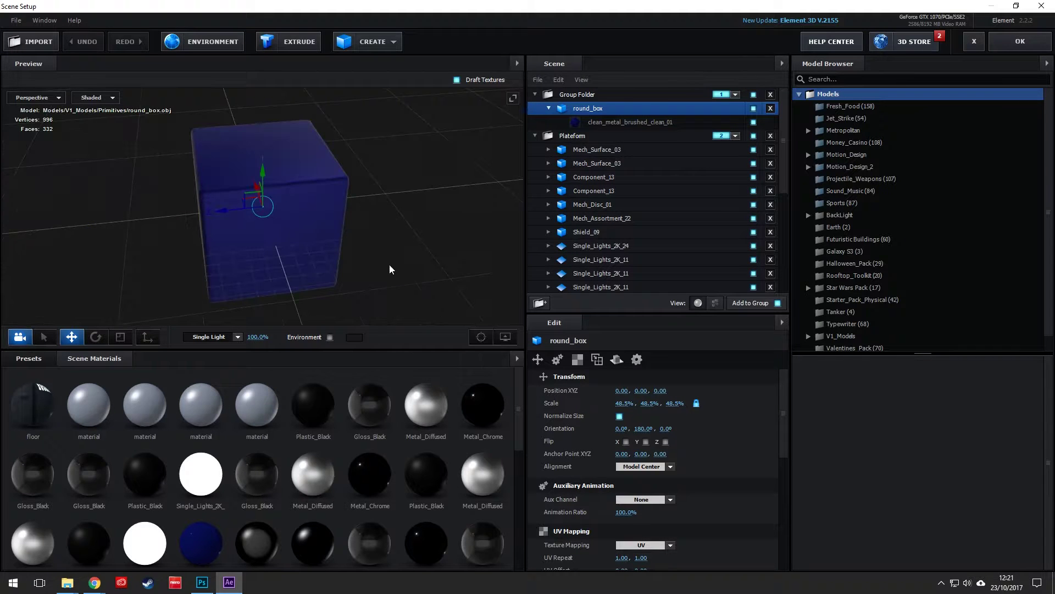
drag(405, 266, 469, 246)
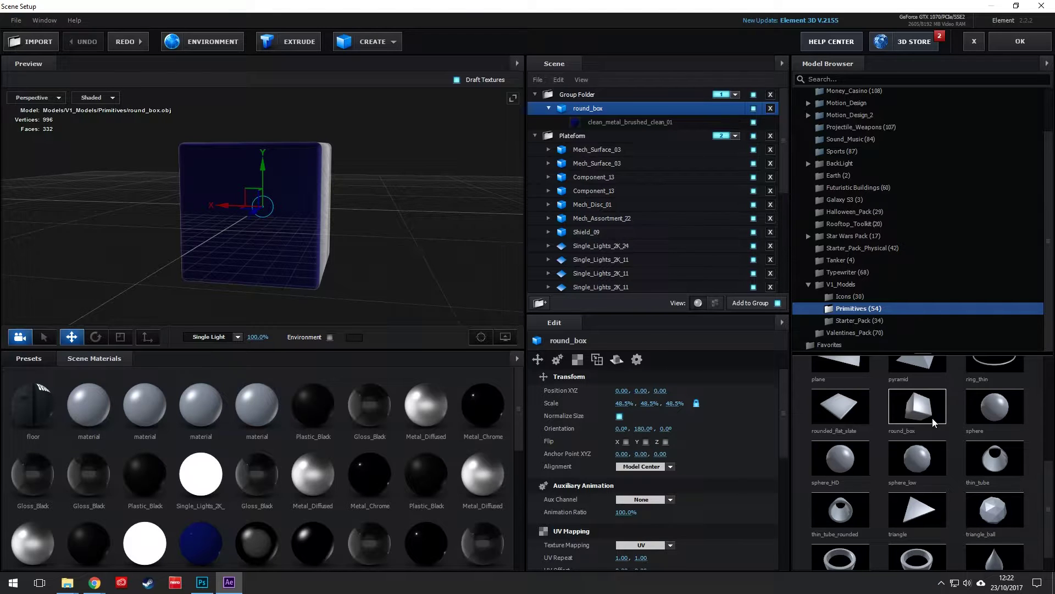
drag(408, 184, 245, 186)
Hide the Plateform group's visibility and apply the scene with OK
click(600, 163)
click(754, 136)
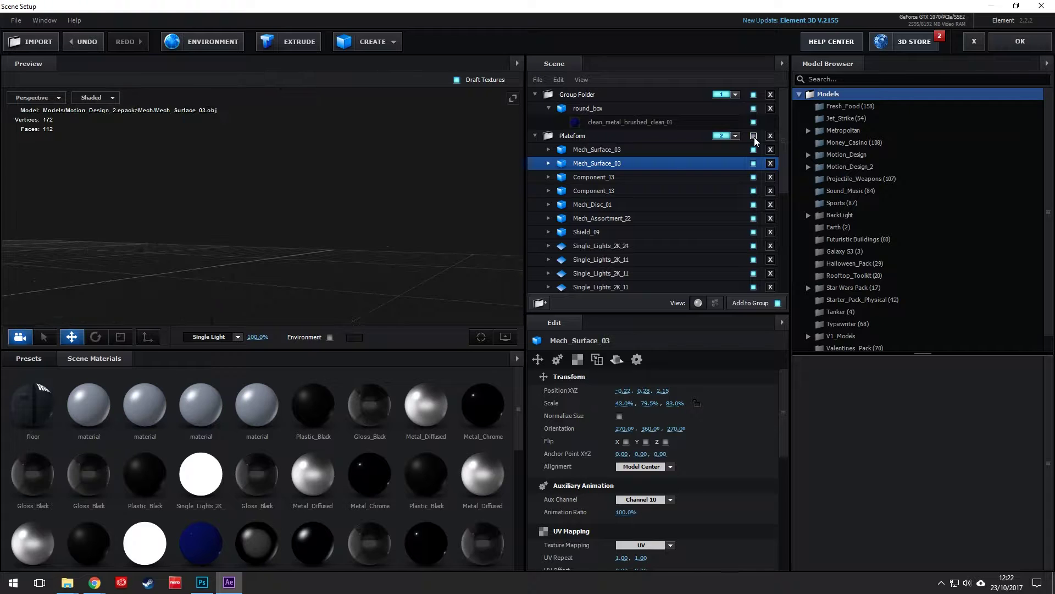
click(592, 94)
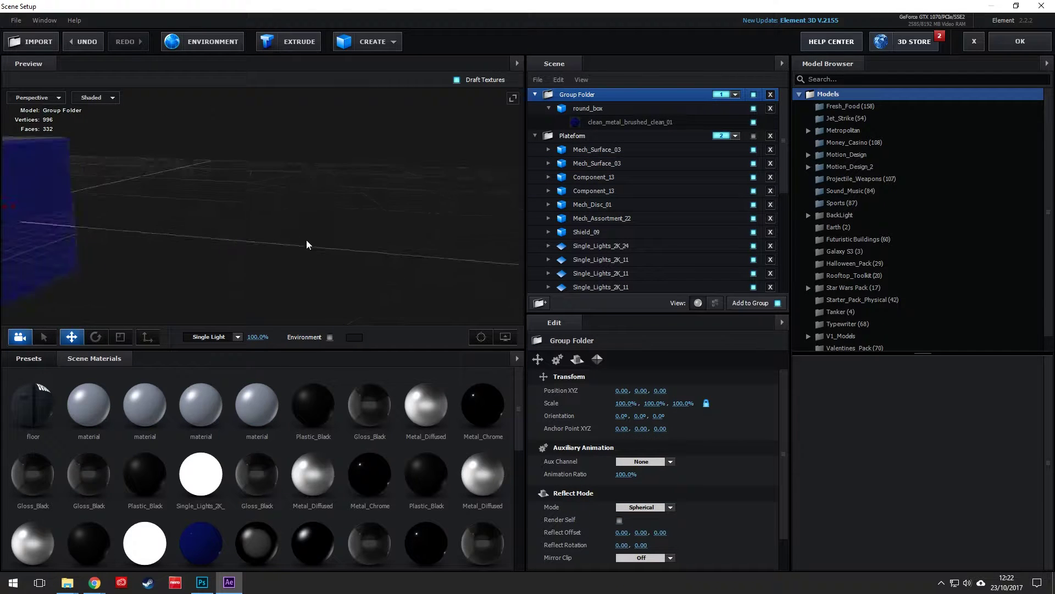
click(1018, 41)
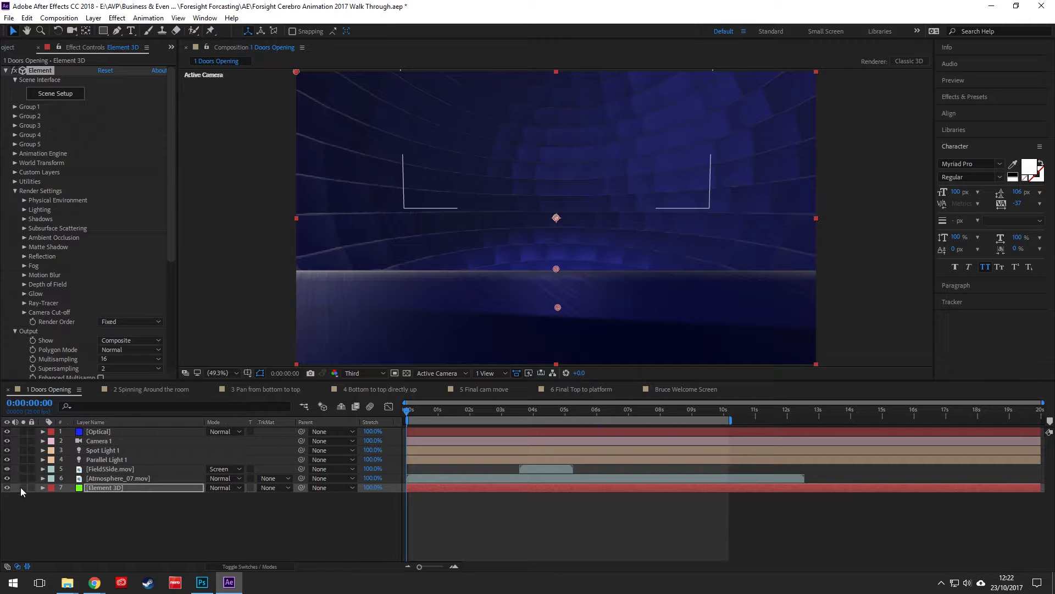
Orbit the camera, then switch Group 1's Particle Replicator shape from Sphere to Point
key(c)
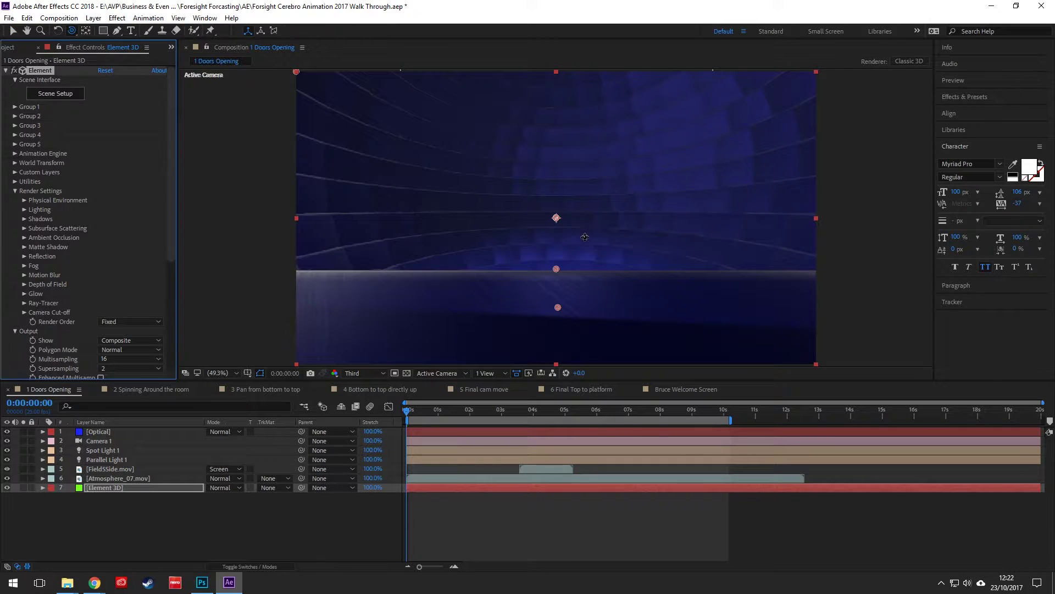
drag(580, 291, 414, 239)
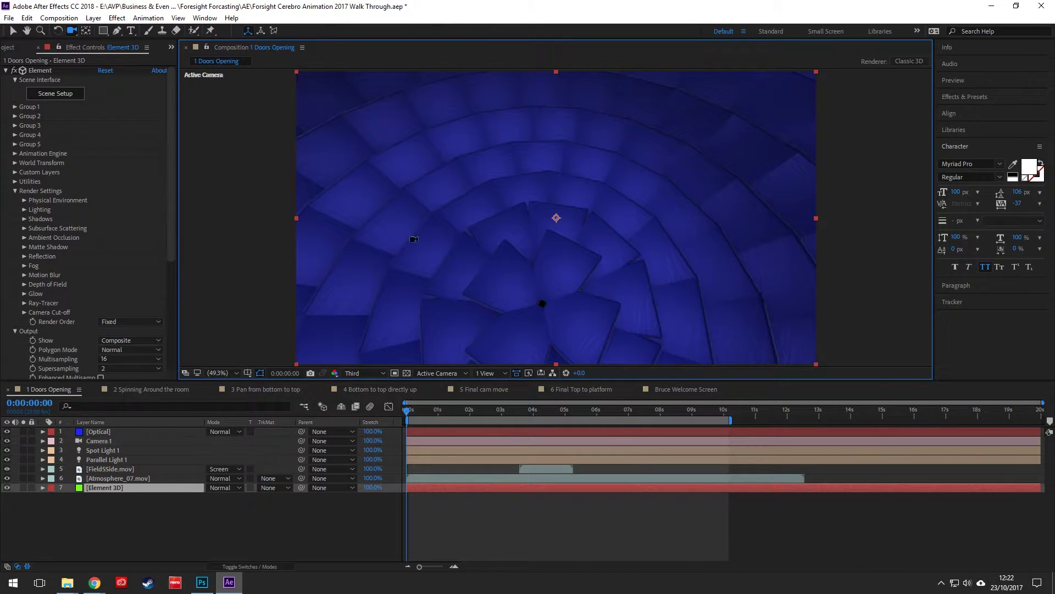
click(15, 107)
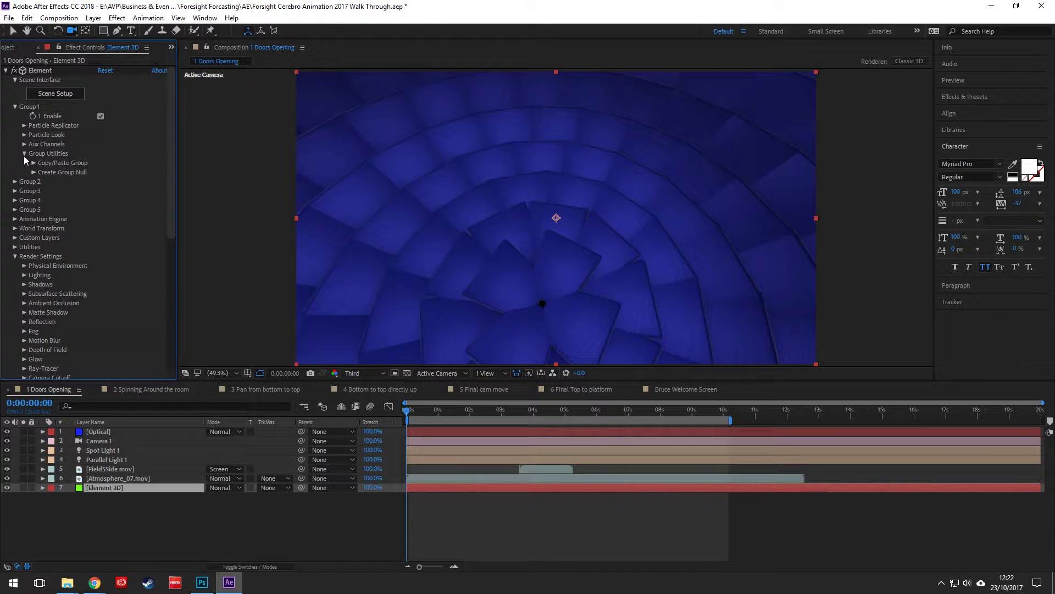
click(24, 134)
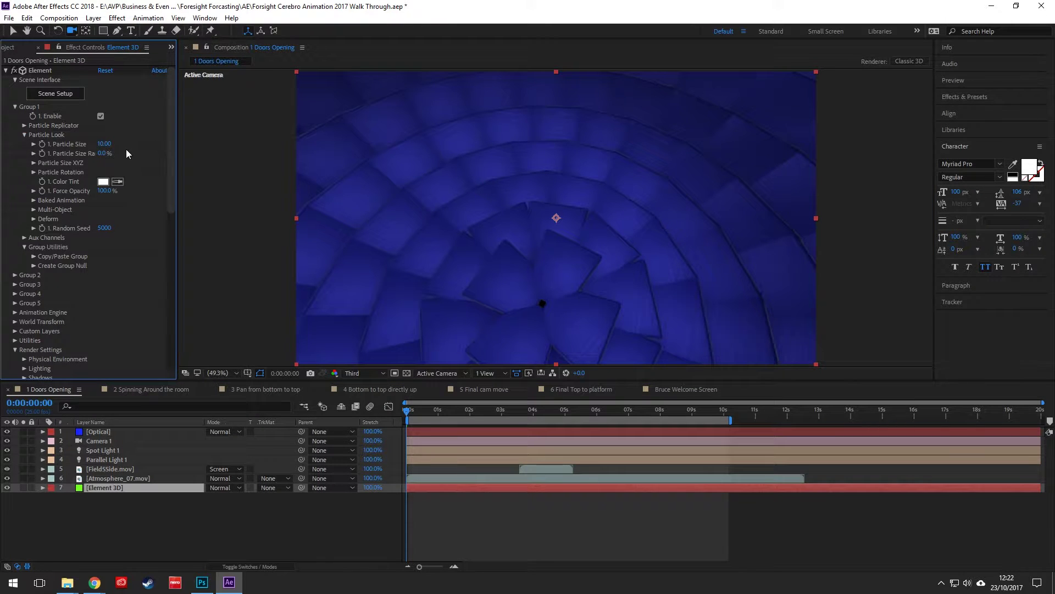
click(24, 126)
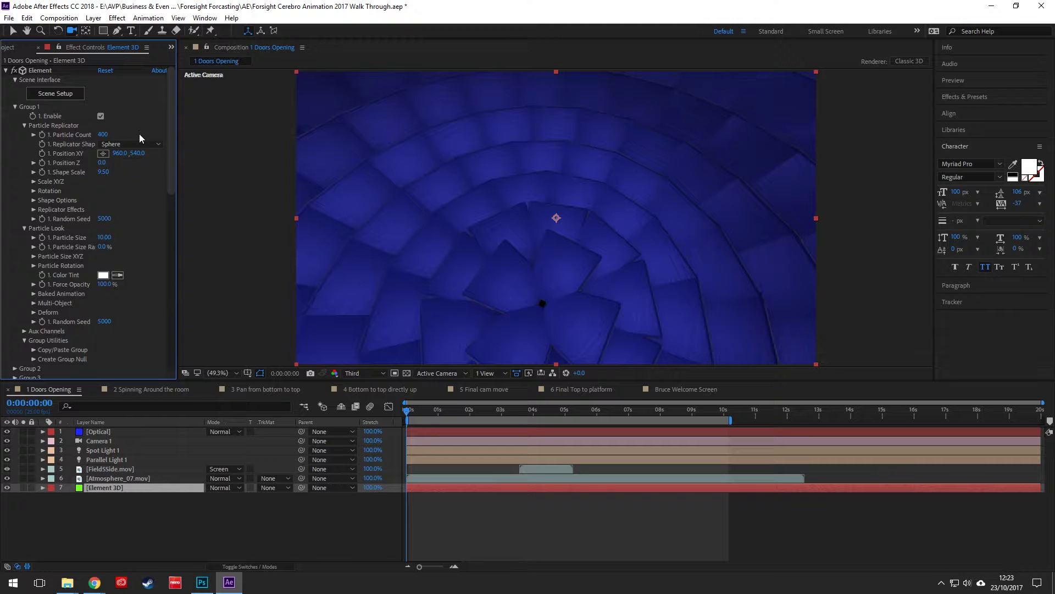
click(130, 144)
click(115, 153)
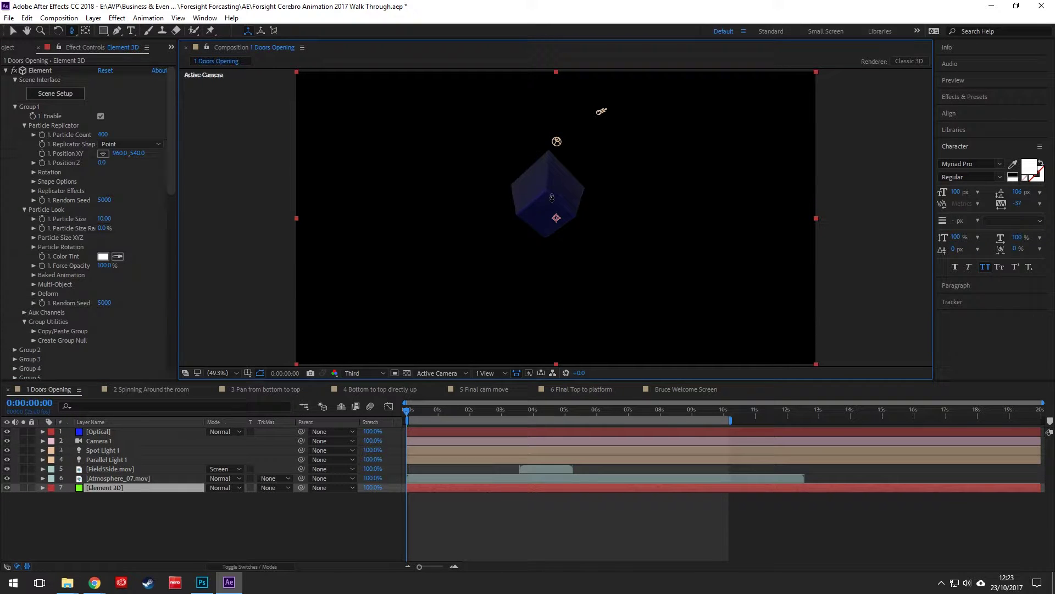
Orbit to the single box and reveal Group 1's Deform Taper settings (Amount -0.7, Curve 0.3)
key(c)
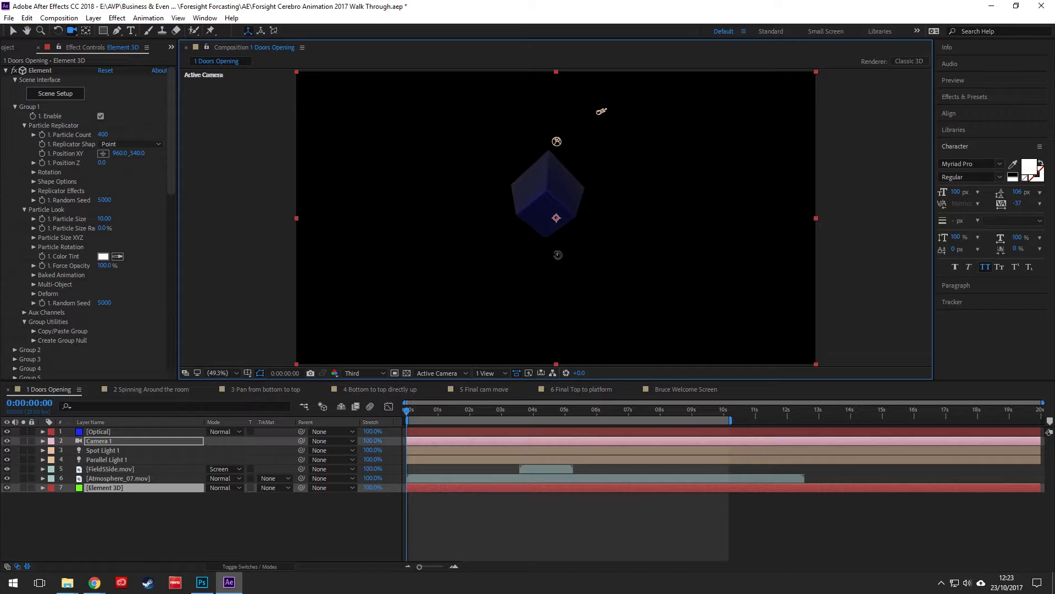
drag(552, 250, 563, 258)
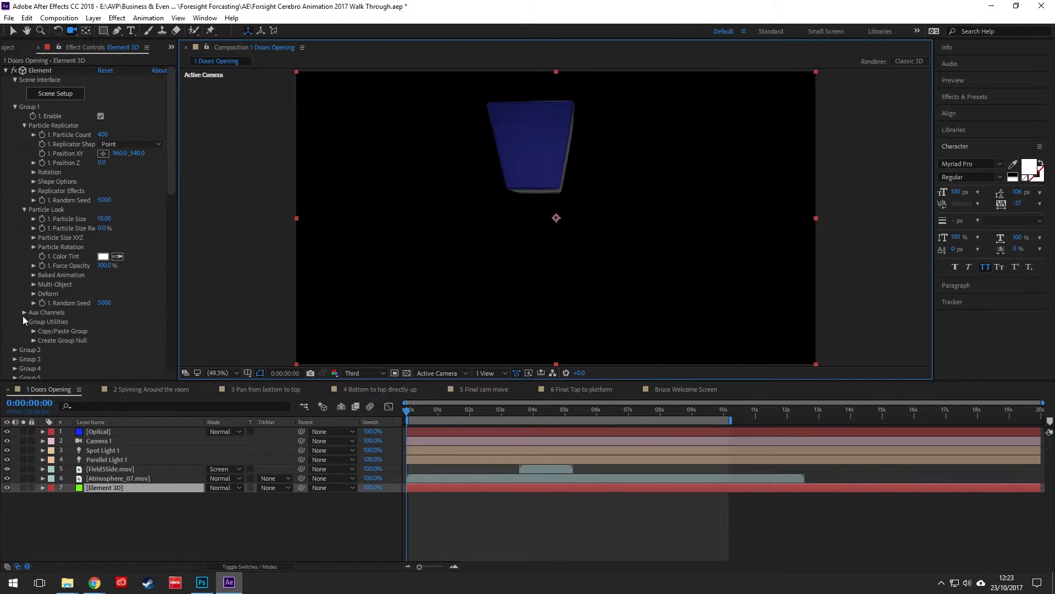
click(23, 312)
click(24, 254)
click(33, 235)
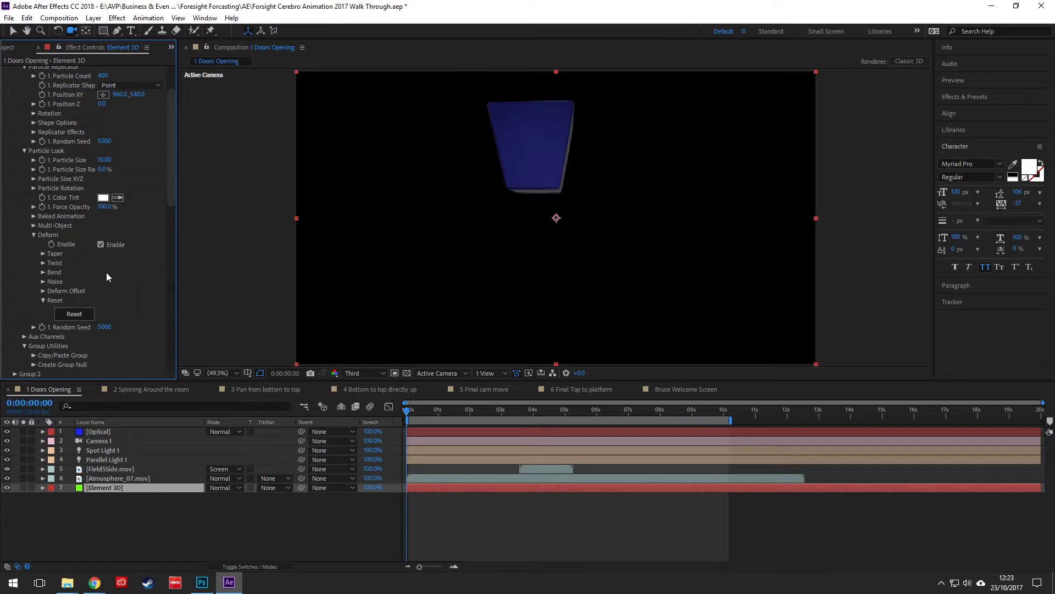
click(42, 253)
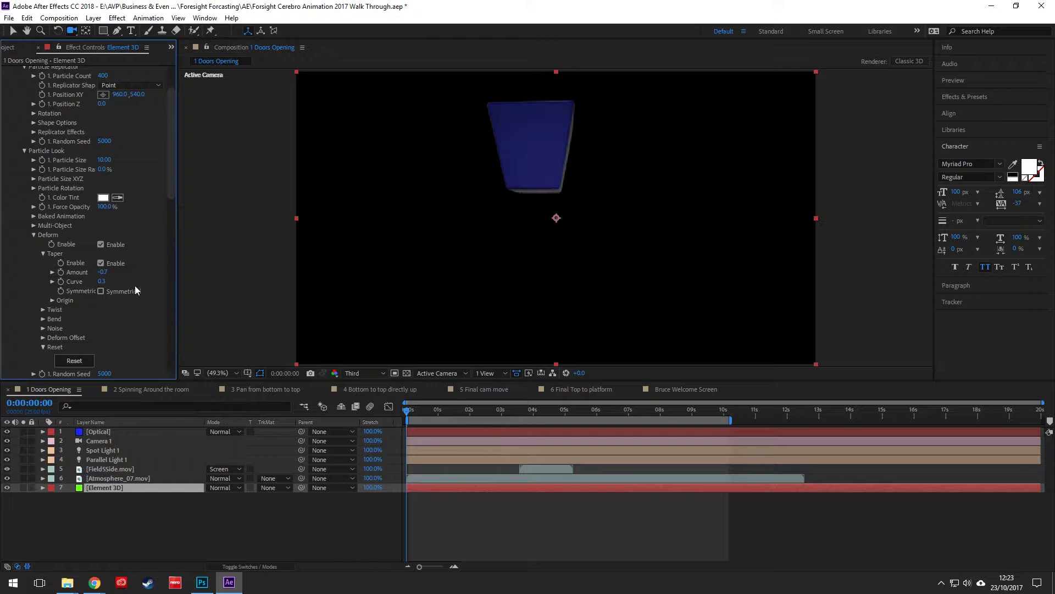
click(139, 86)
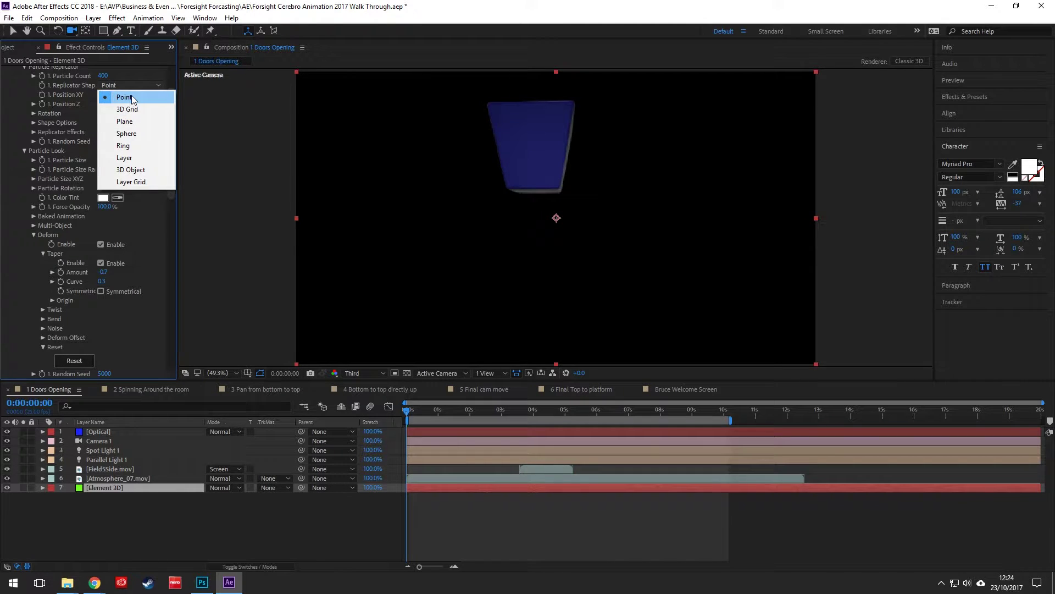
Switch Replicator Shape back to Sphere and set Particle Count to 100
click(130, 135)
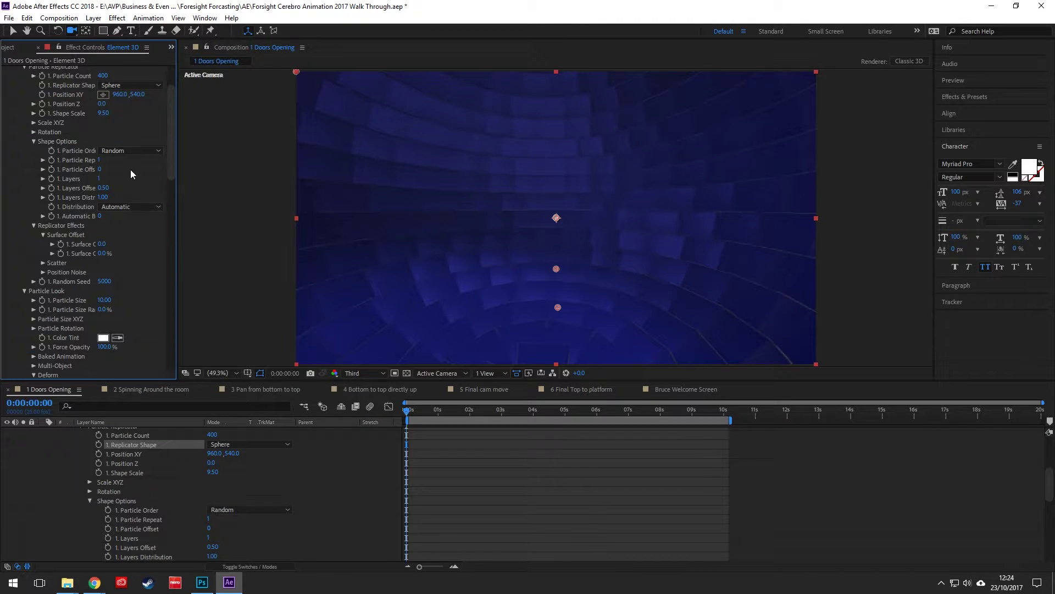
click(105, 76)
text(100)
key(Return)
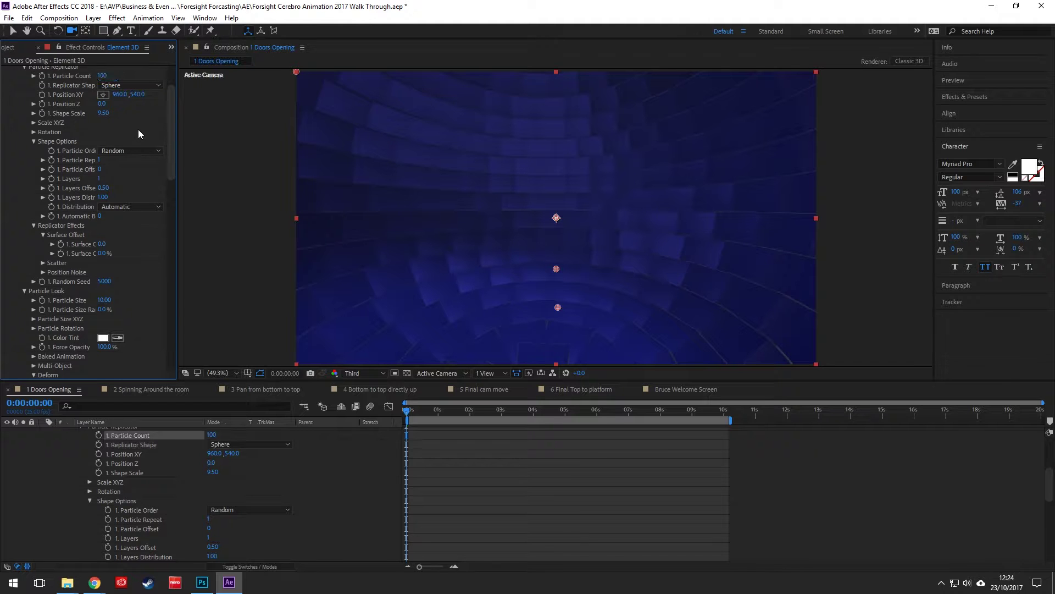
Orbit the particle sphere, then undo Particle Count back to 400
drag(522, 233, 544, 228)
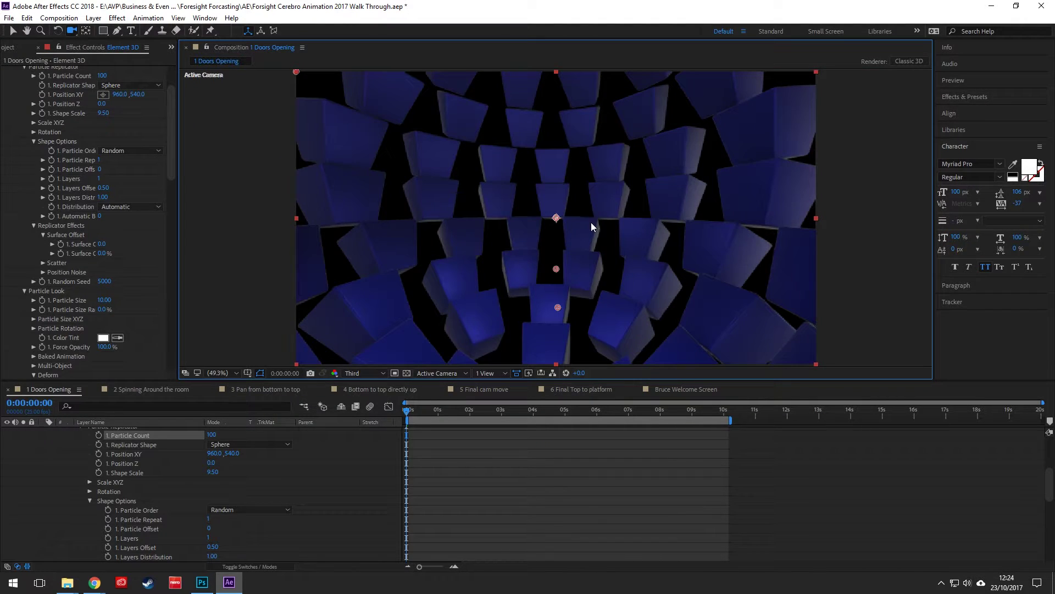
key(ctrl+z)
drag(664, 251, 612, 222)
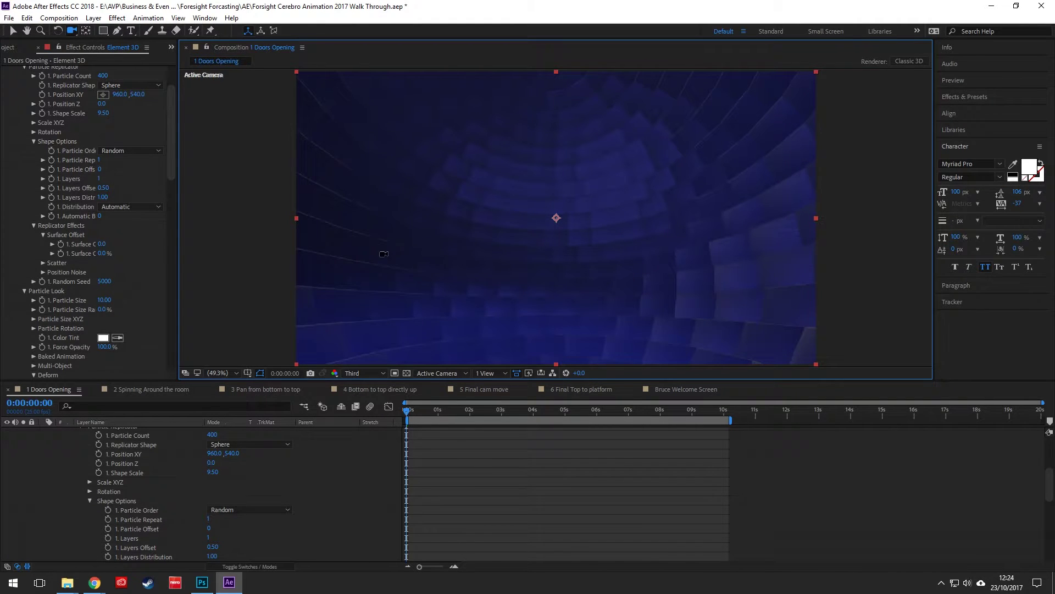
scroll(155, 148, up, 3)
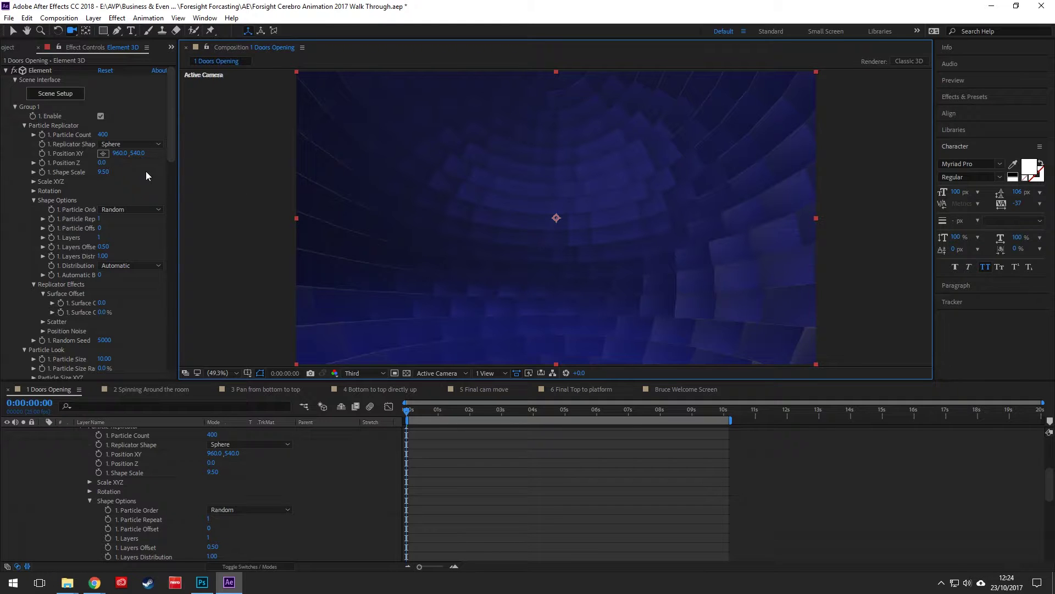
In Scene Setup, browse to the Pro_Shaders_2 Metal material presets
click(64, 93)
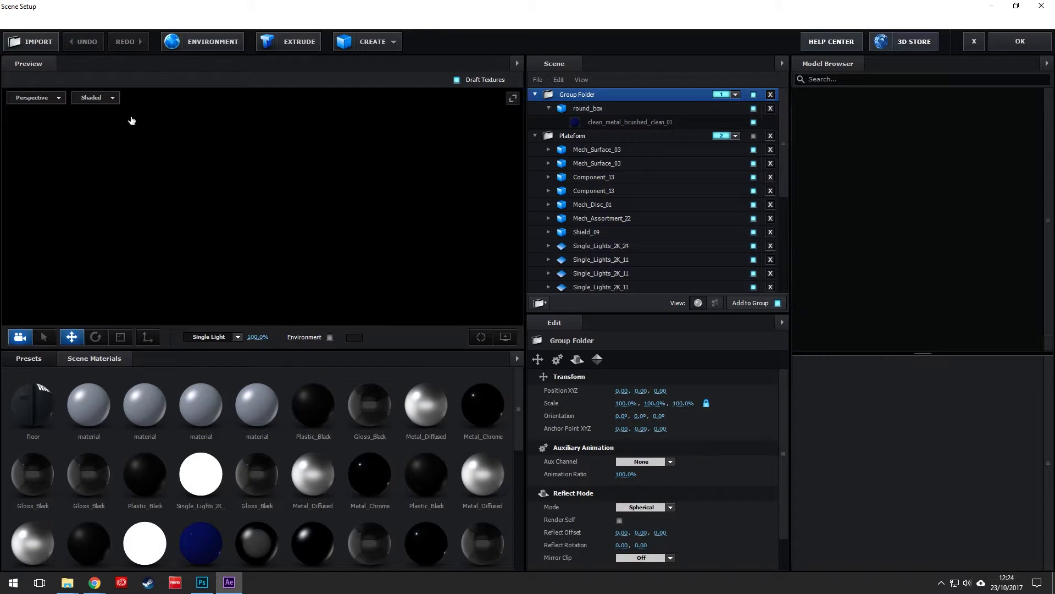
scroll(187, 540, down, 2)
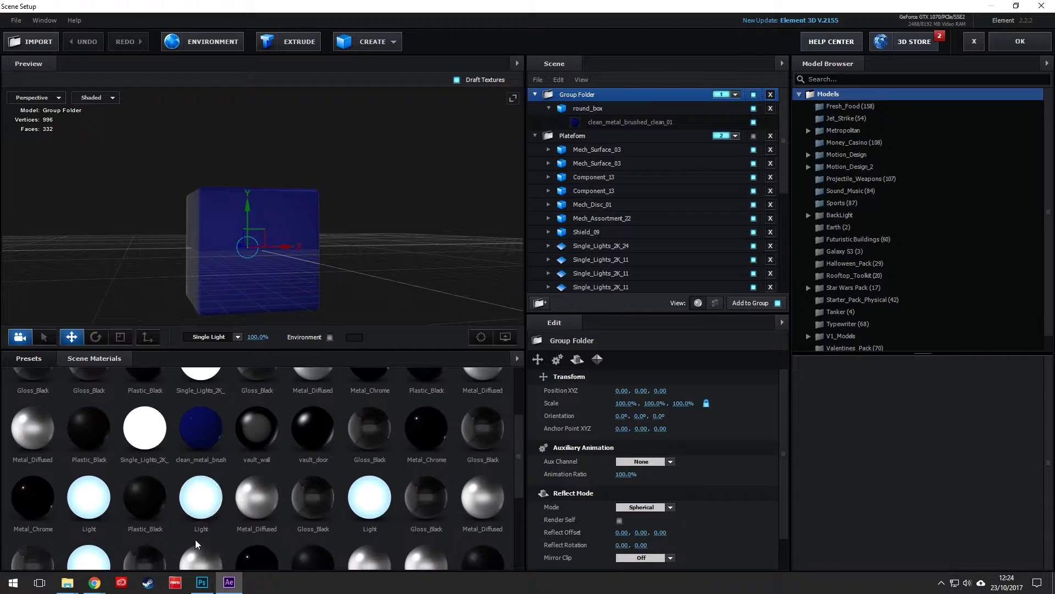
click(28, 357)
click(54, 424)
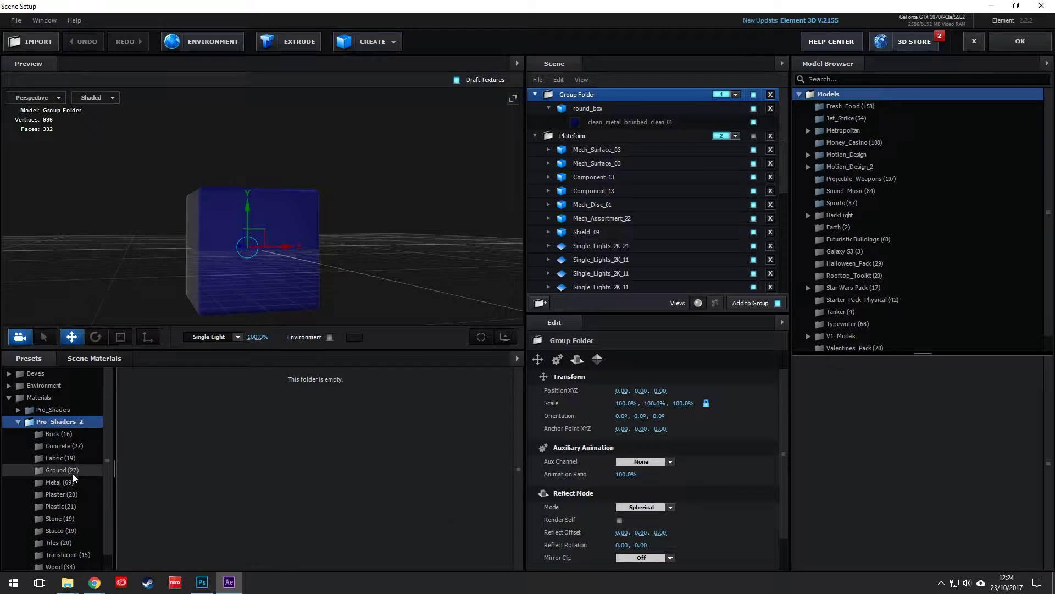
click(61, 482)
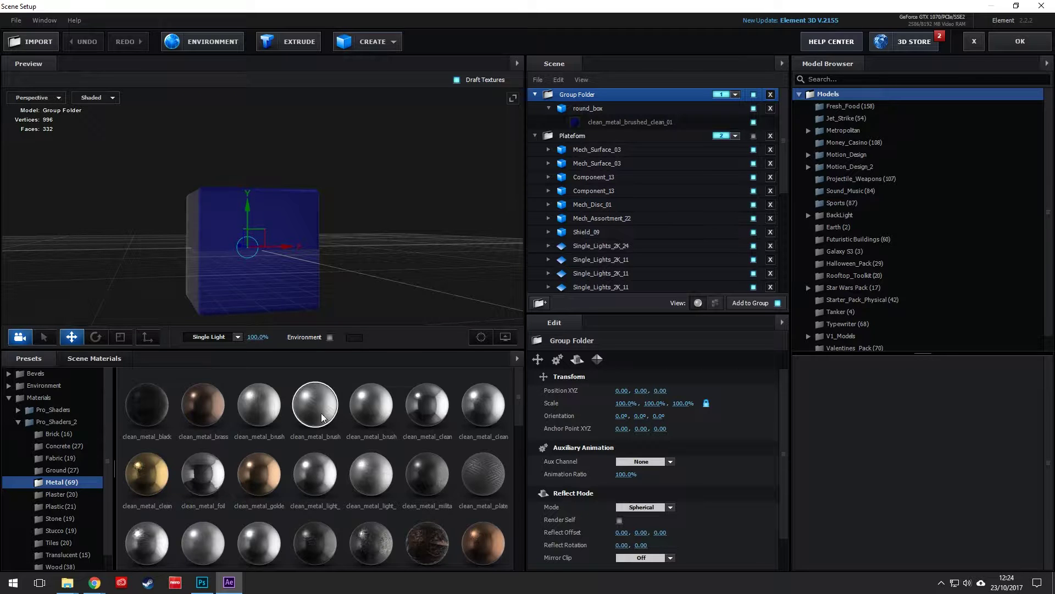
Select the round box's clean_metal_brushed_clean_01 material and orbit the preview to inspect it
click(635, 122)
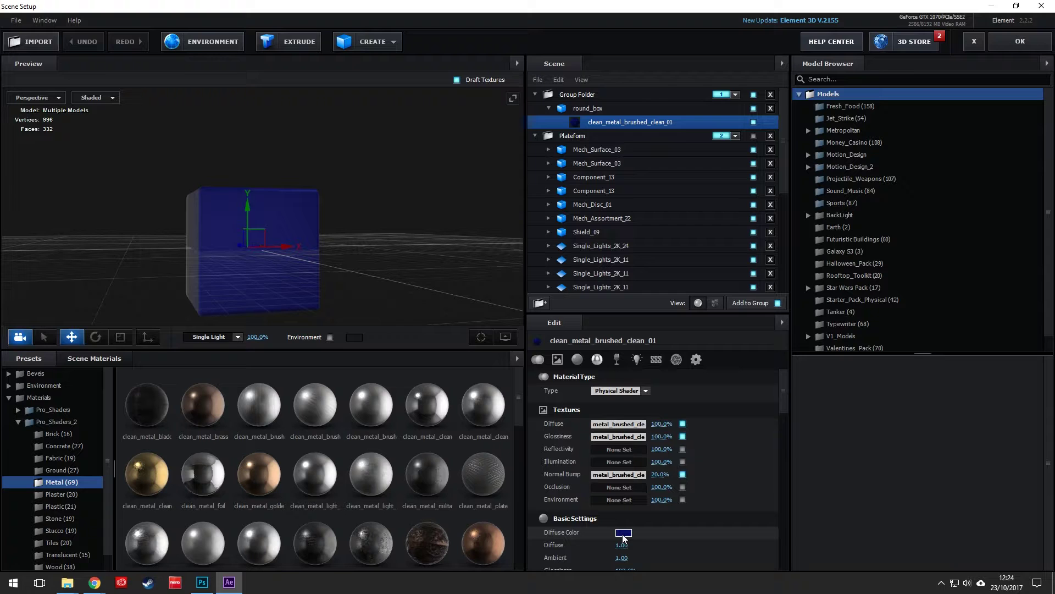
scroll(662, 524, down, 3)
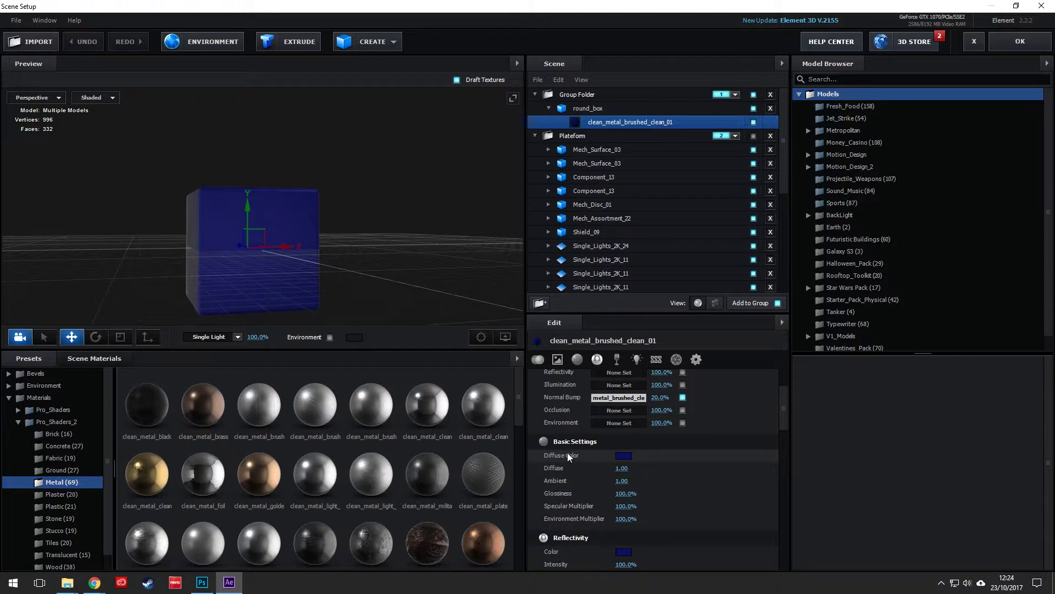
drag(351, 256, 428, 267)
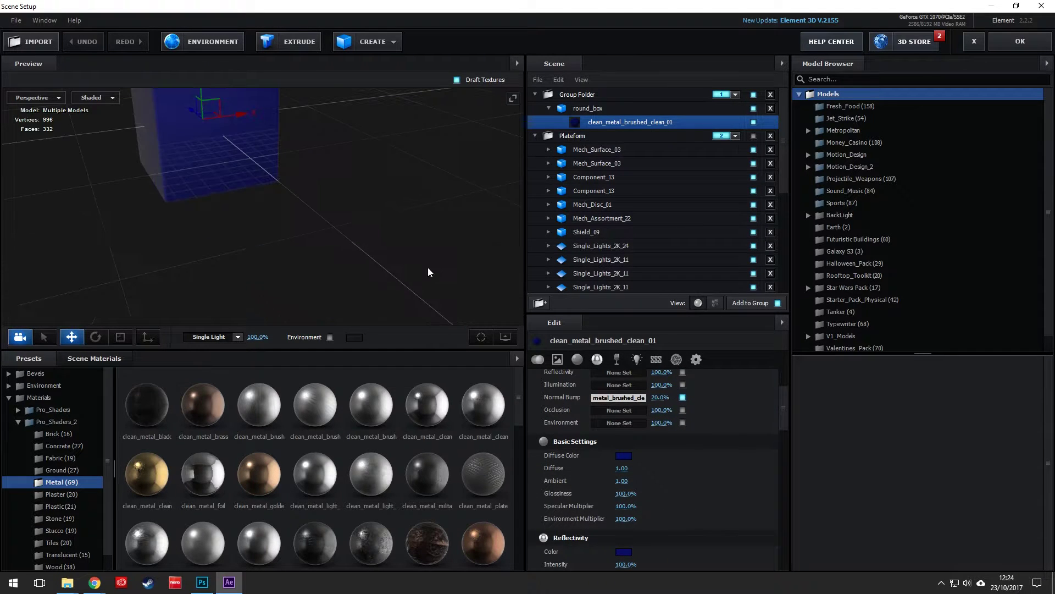
Close Scene Setup with OK and orbit the camera into the blue tunnel
click(974, 42)
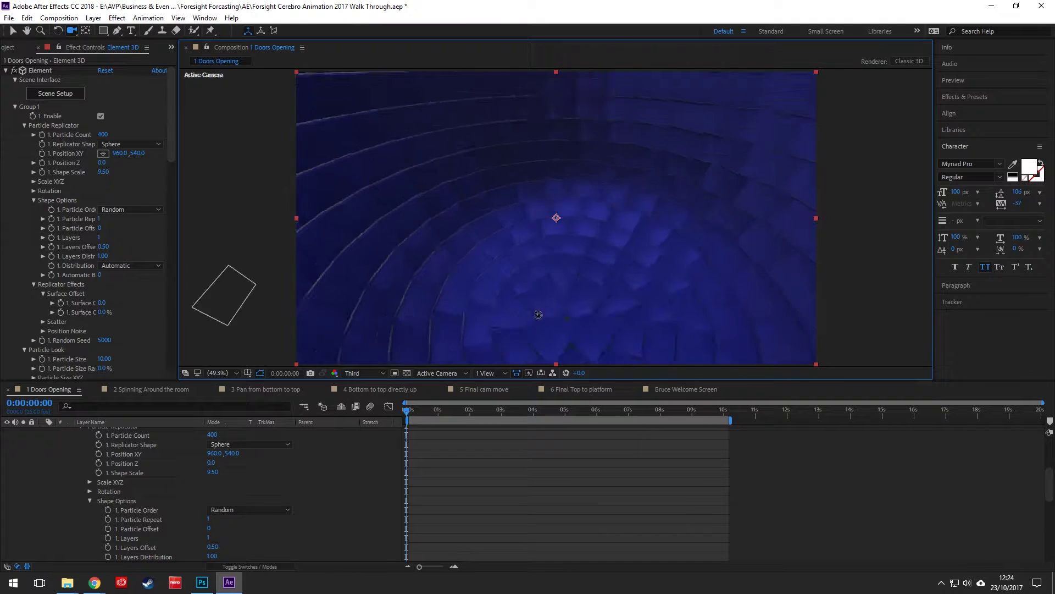
drag(534, 315, 495, 79)
drag(560, 88, 559, 170)
Select Spot Light 1 and toggle its visibility off and on to compare the lighting
key(v)
click(559, 170)
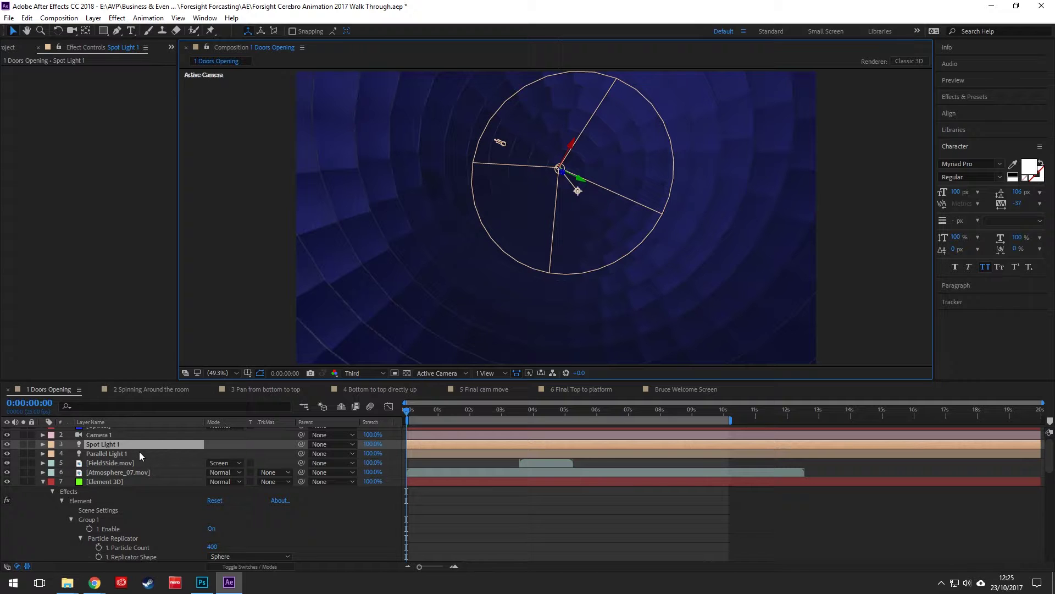
click(144, 450)
key(c)
drag(575, 313, 670, 403)
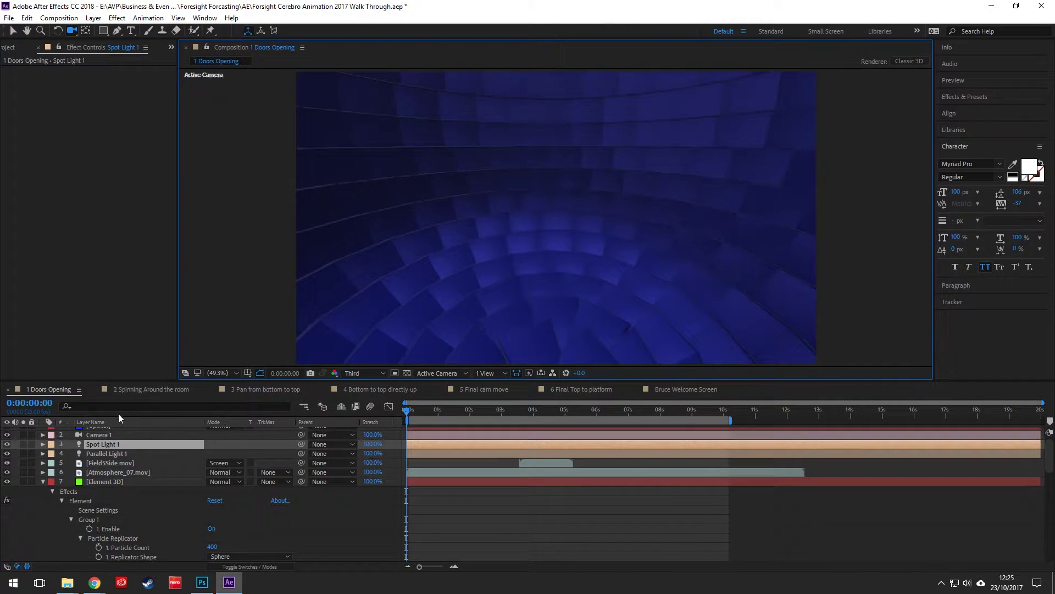
click(8, 445)
click(9, 445)
click(7, 445)
click(8, 445)
Toggle Parallel Light 1, leaving it switched off so the tunnel renders darker
click(104, 453)
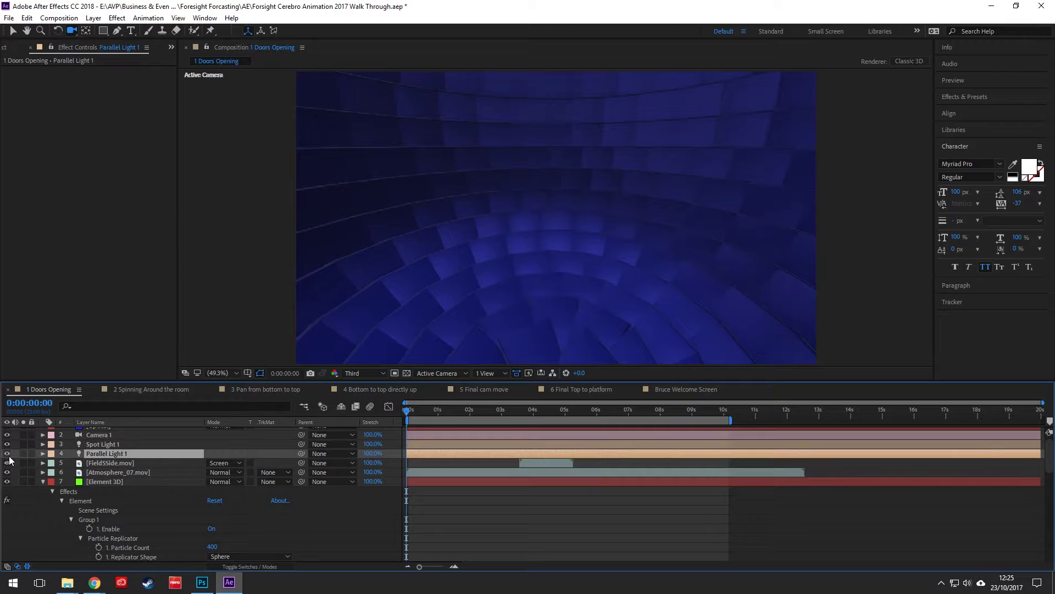
click(8, 454)
click(7, 454)
click(7, 453)
click(7, 453)
drag(533, 299, 496, 282)
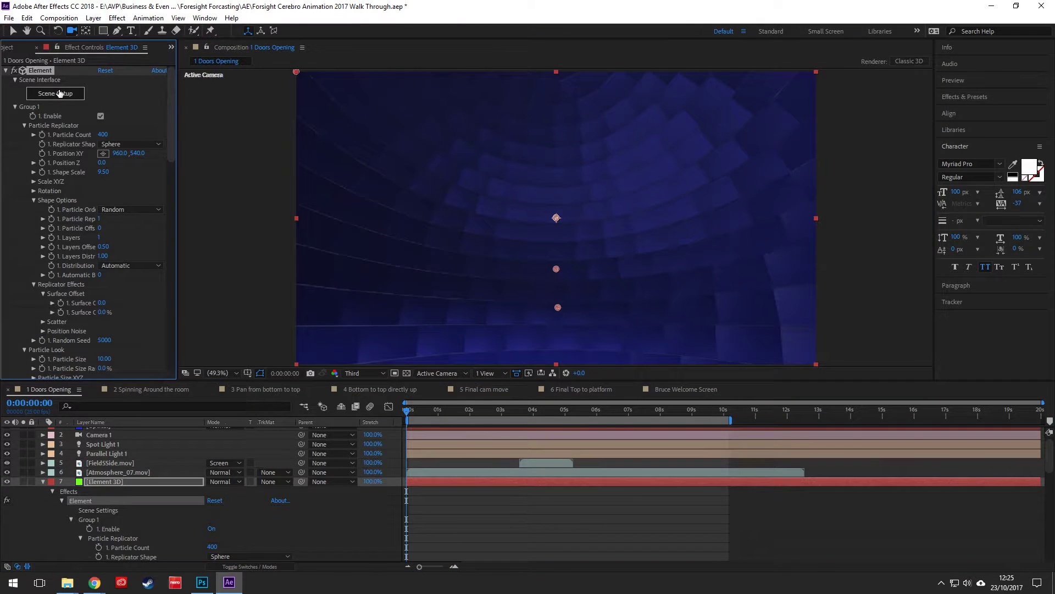
Reopen the Element 3D Scene Setup and make the Plateform group visible again
click(61, 94)
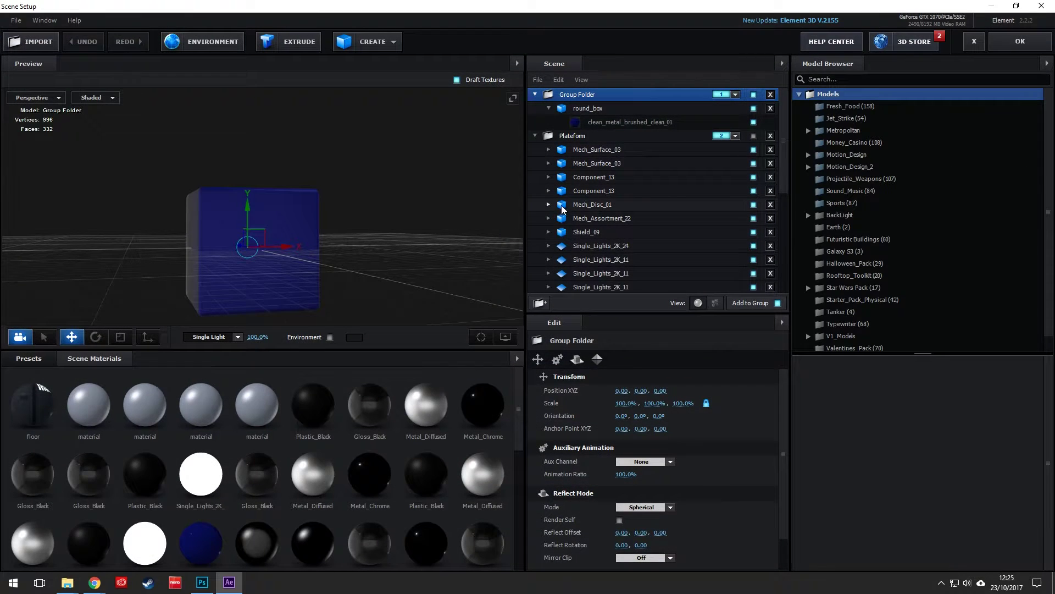
click(746, 137)
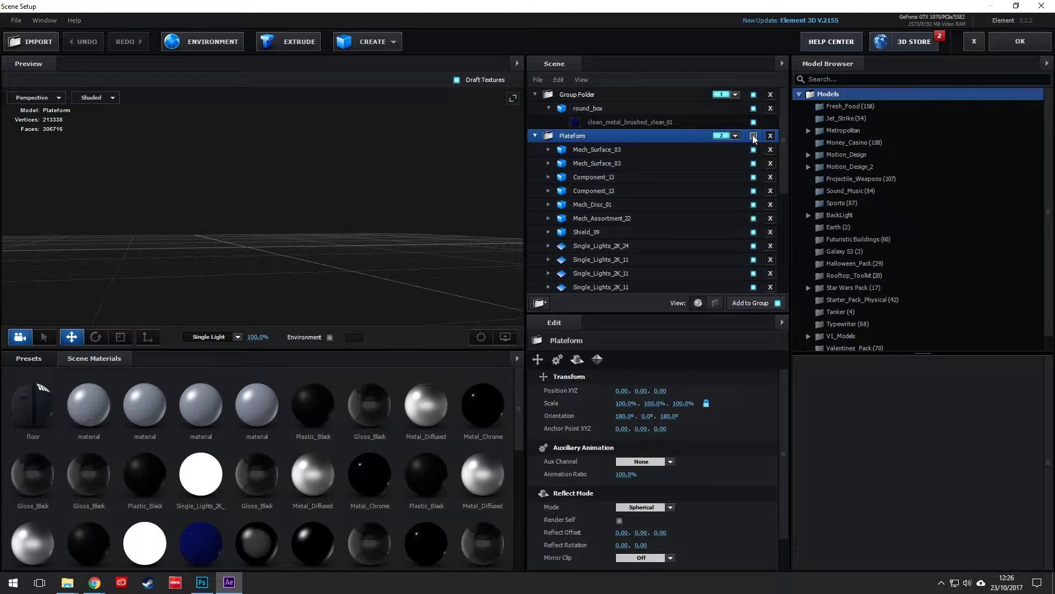
click(754, 135)
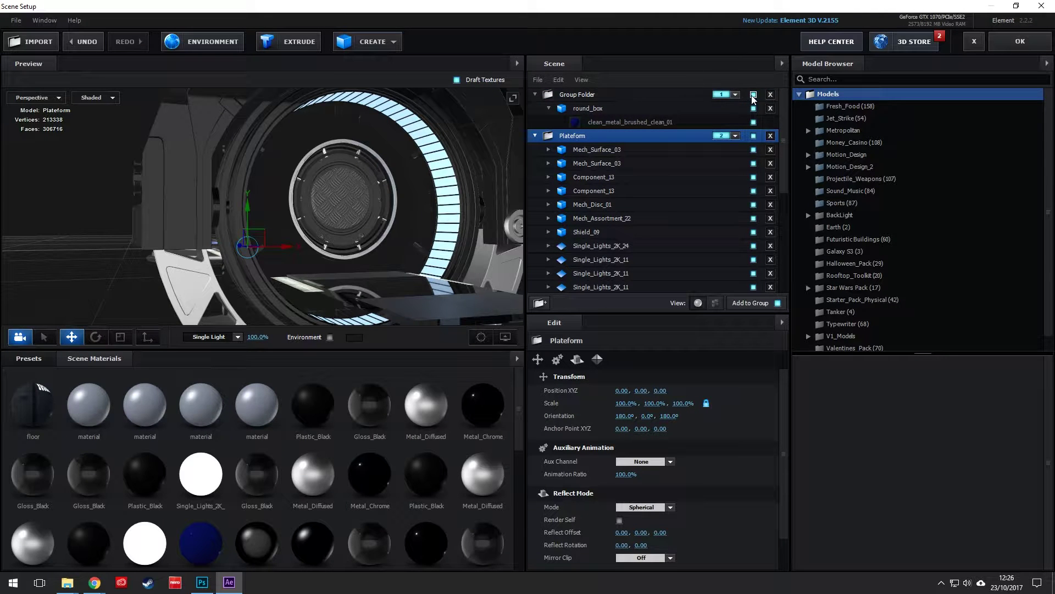
drag(269, 222, 354, 239)
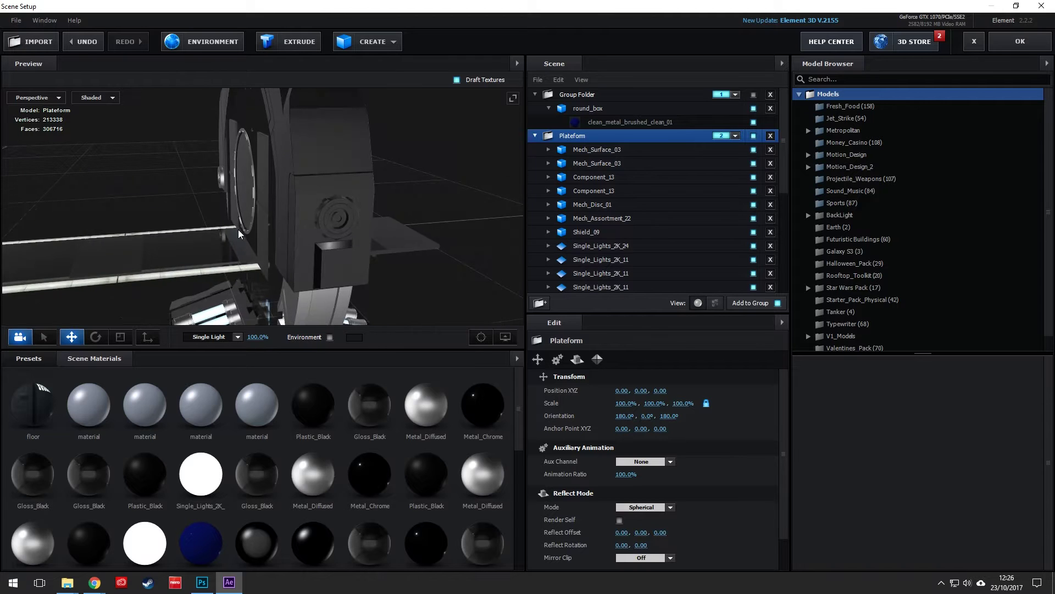
Expand the Motion_Design_2 model pack in the Model Browser
scroll(236, 229, down, 3)
scroll(648, 211, down, 5)
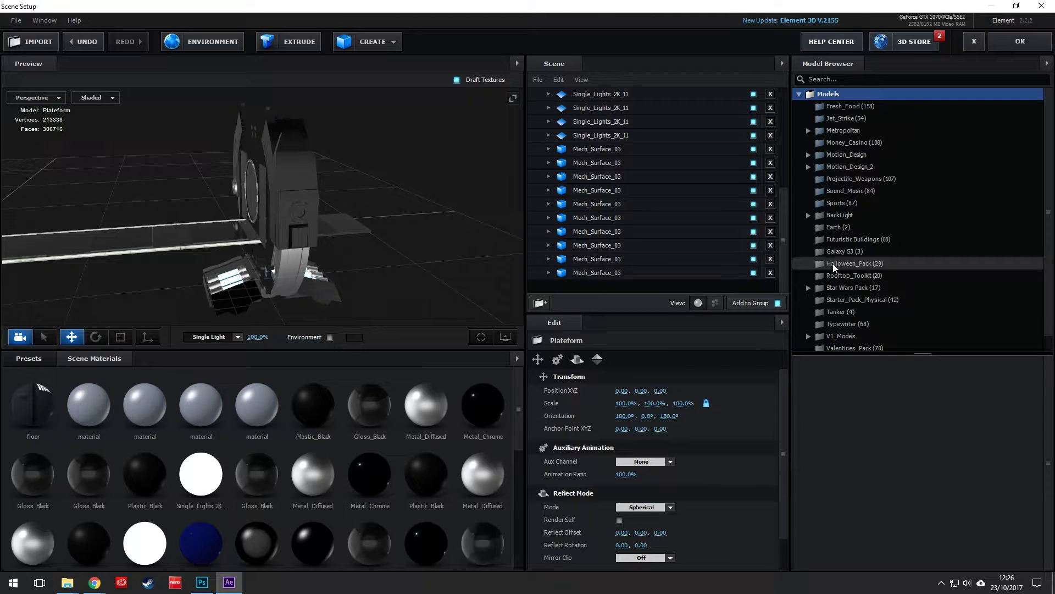
click(810, 166)
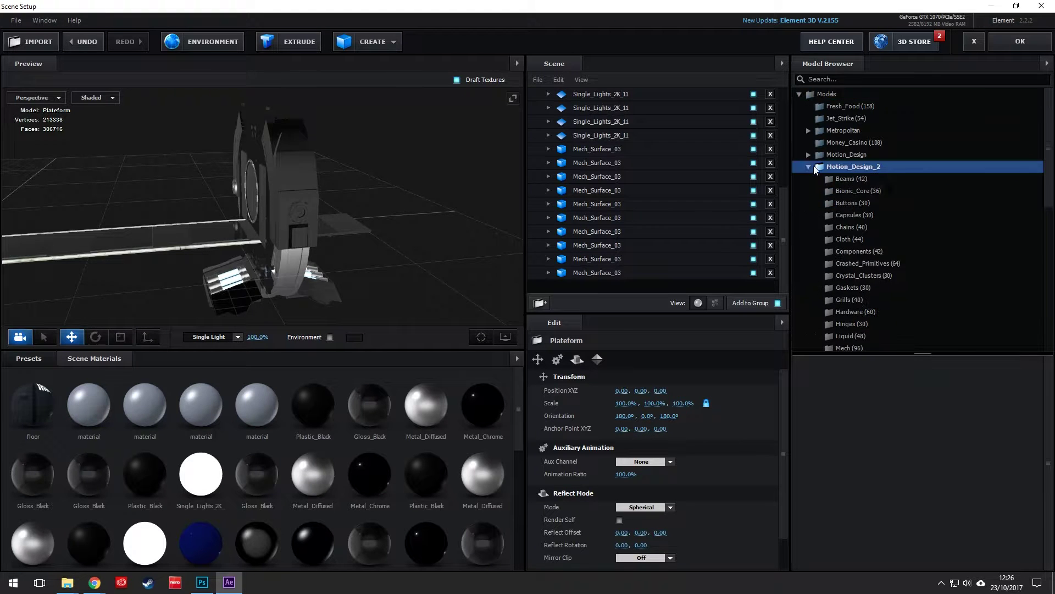
scroll(837, 316, down, 2)
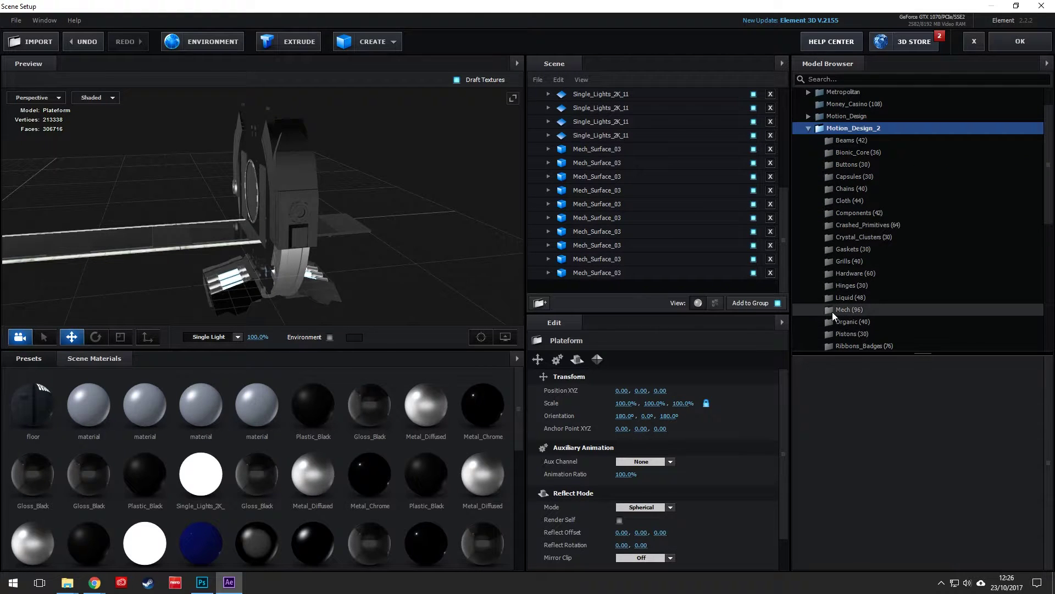
Add another Mech_Surface_03 from the Mech folder and frame it in the preview
click(832, 311)
click(603, 204)
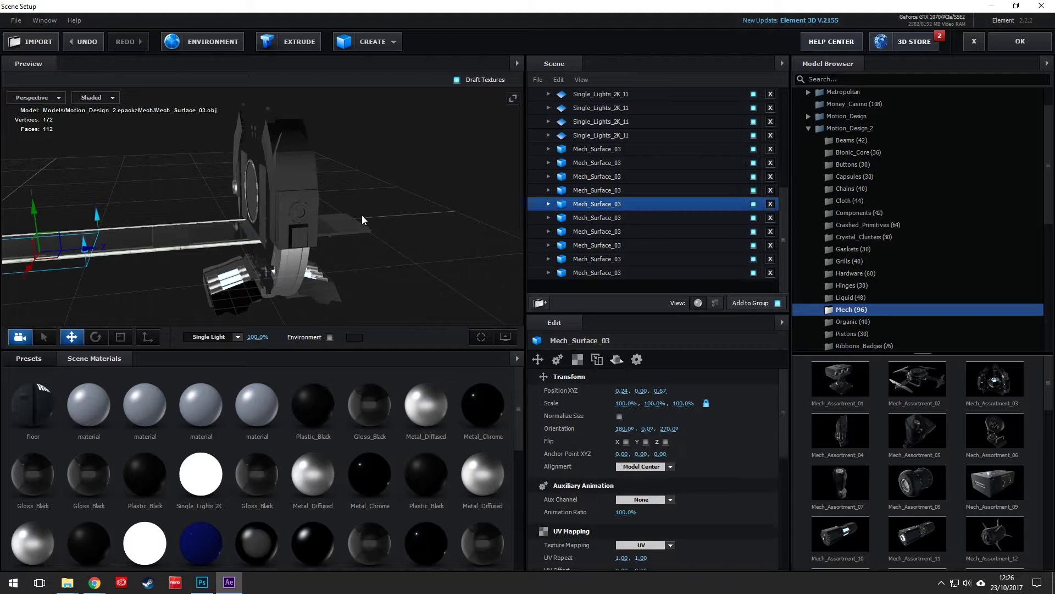
drag(364, 213, 354, 219)
scroll(919, 470, down, 3)
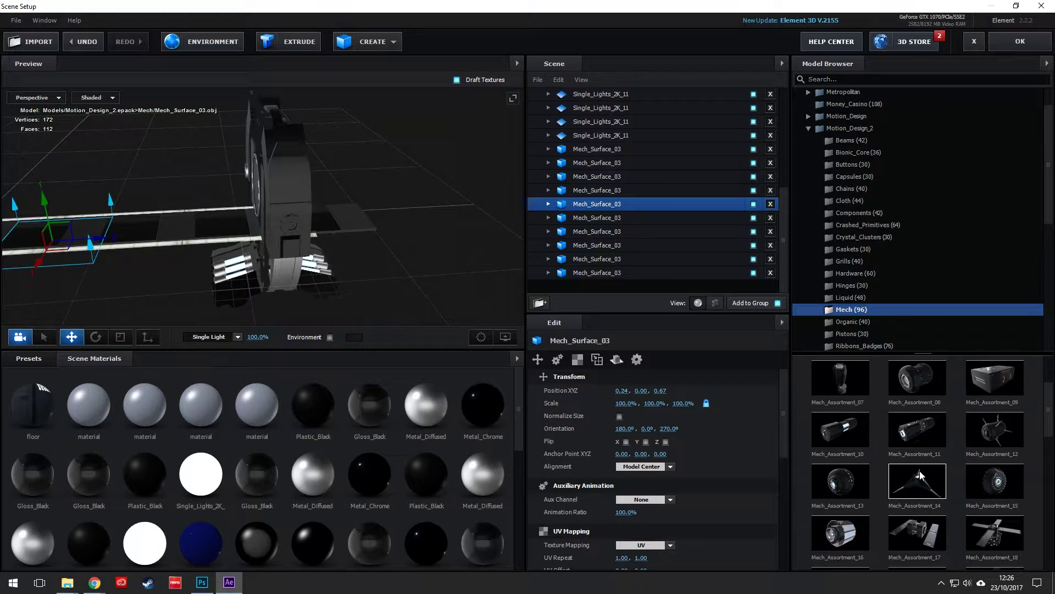
scroll(919, 470, down, 5)
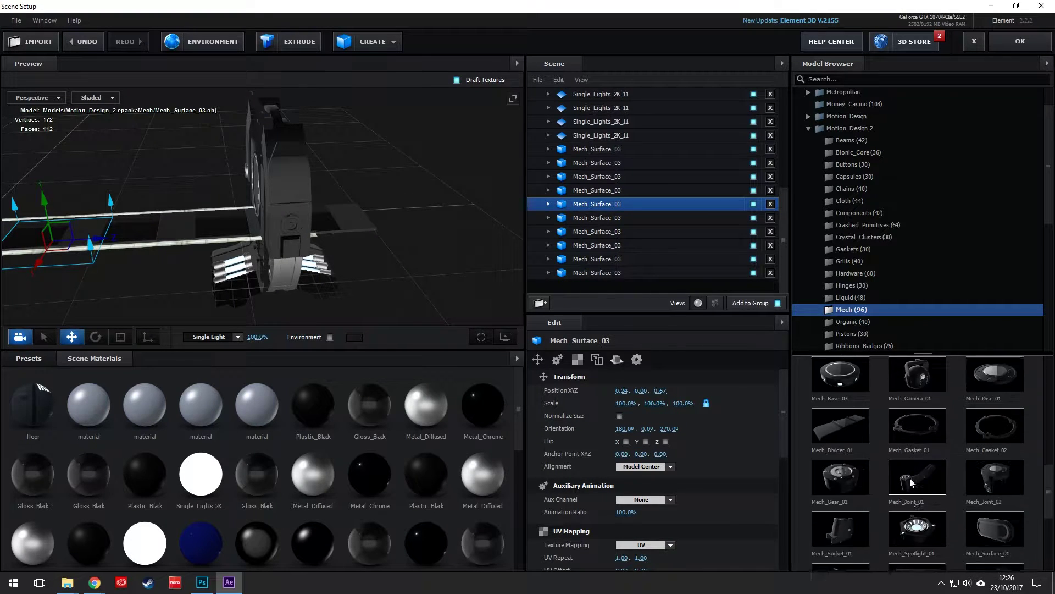
scroll(912, 479, down, 2)
click(931, 473)
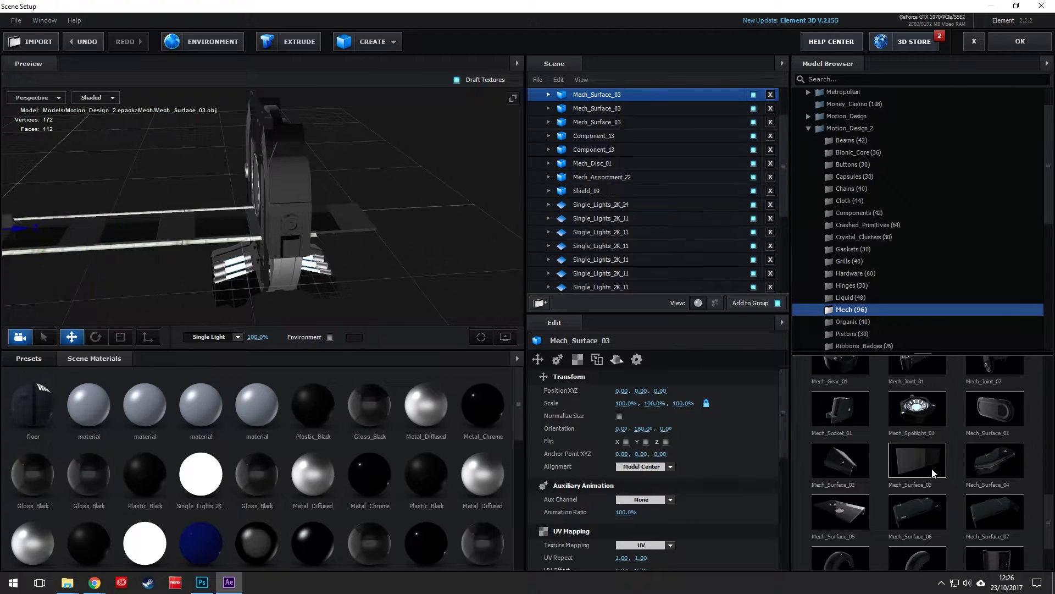
drag(495, 247, 341, 216)
click(482, 337)
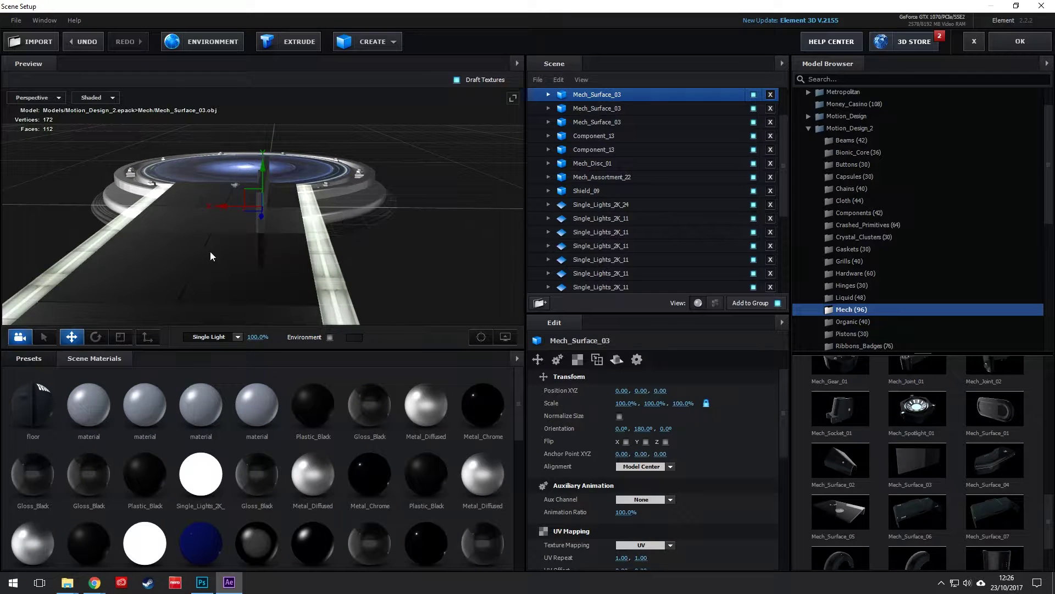
Rotate the new panel to 180, 0, 90 and raise it to Position Y 0.09
click(96, 337)
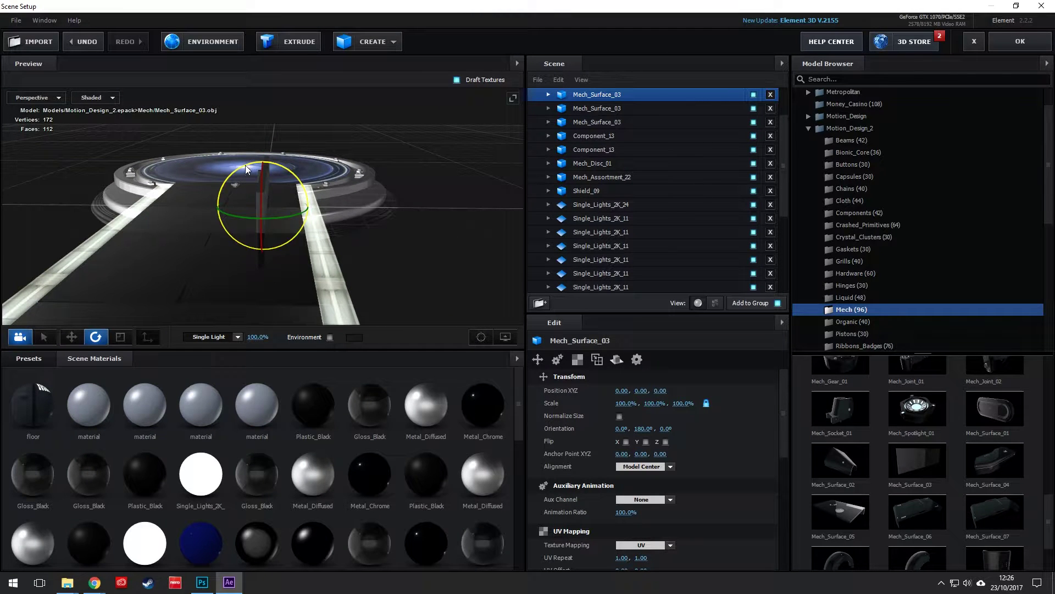
drag(245, 165, 341, 190)
click(71, 337)
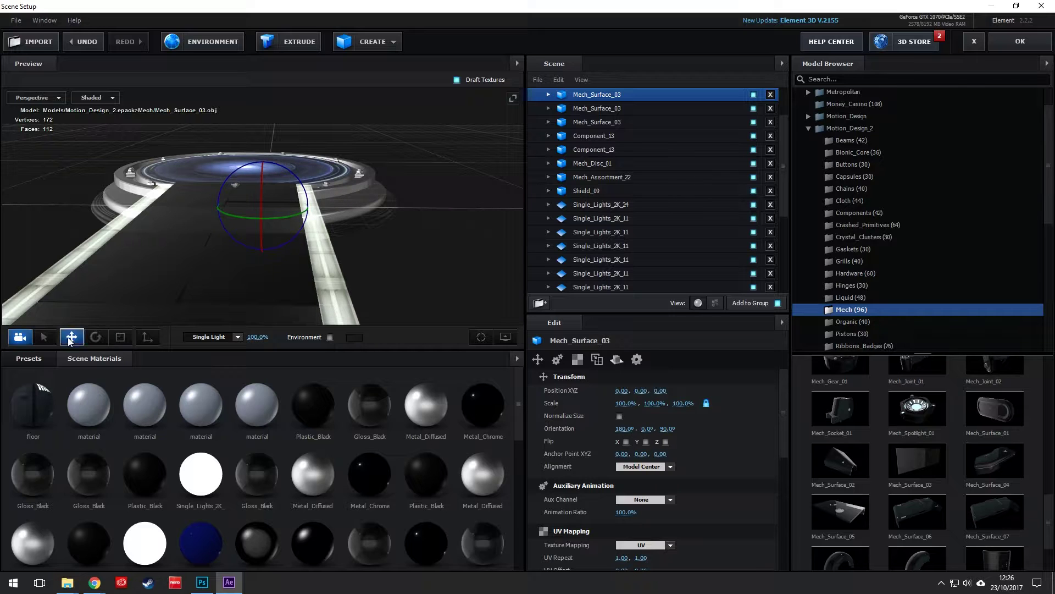
drag(266, 172, 269, 137)
drag(383, 222, 457, 197)
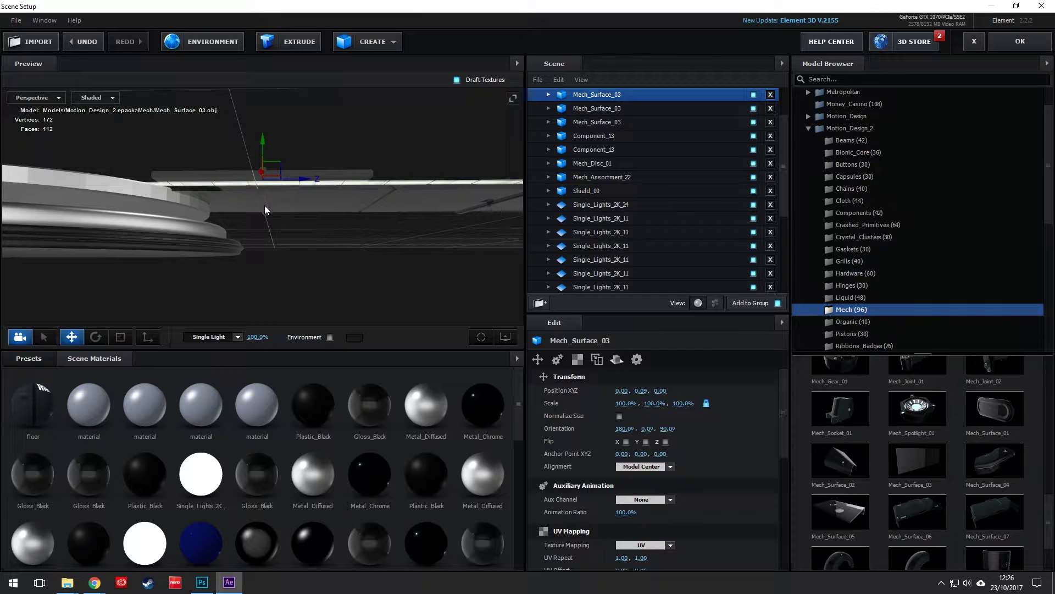
drag(282, 221, 500, 158)
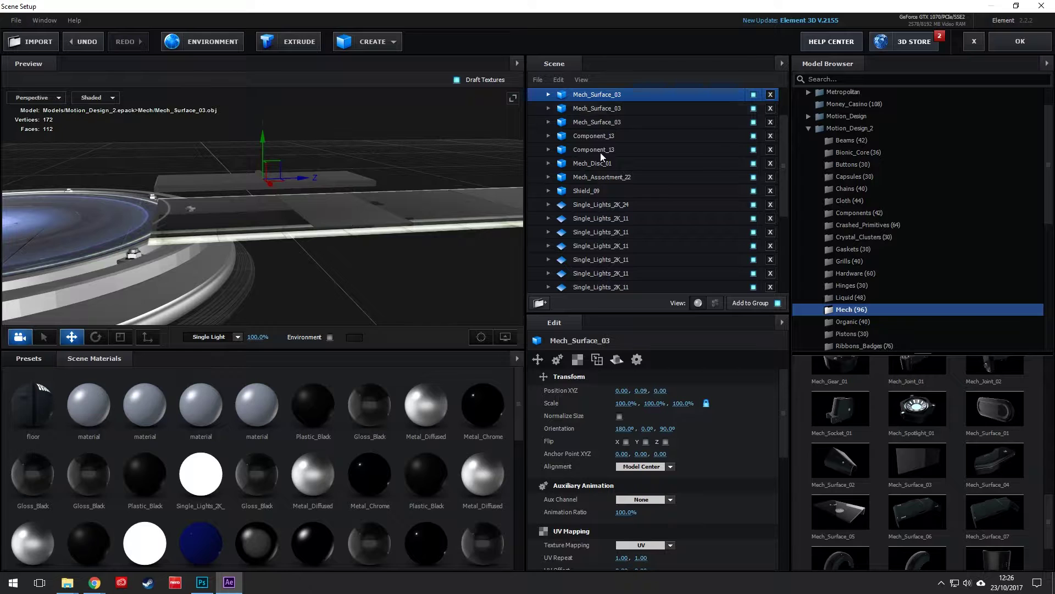
scroll(616, 188, up, 2)
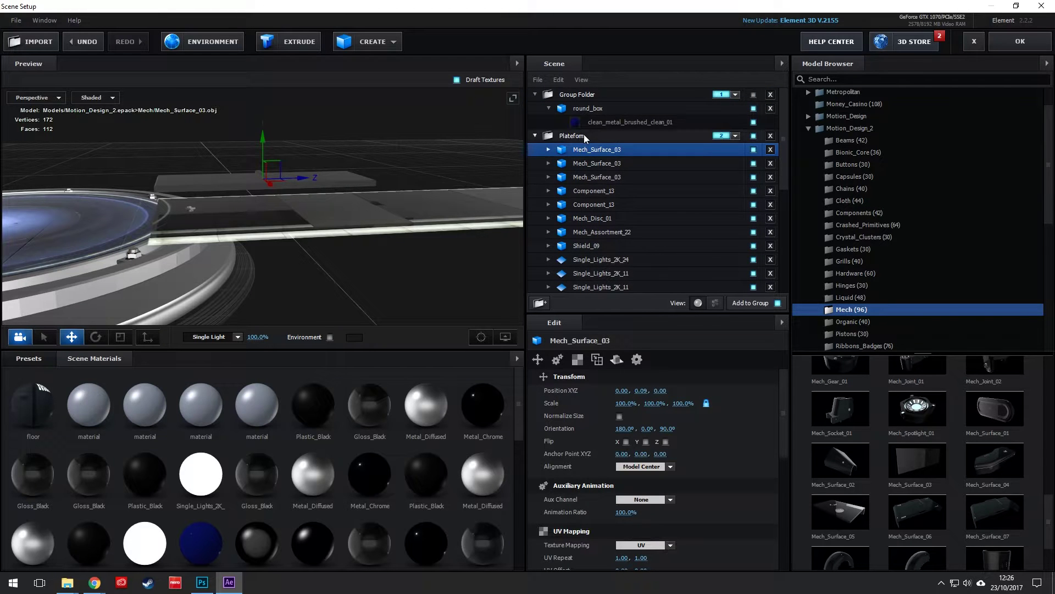
right_click(584, 136)
mouse_move(657, 239)
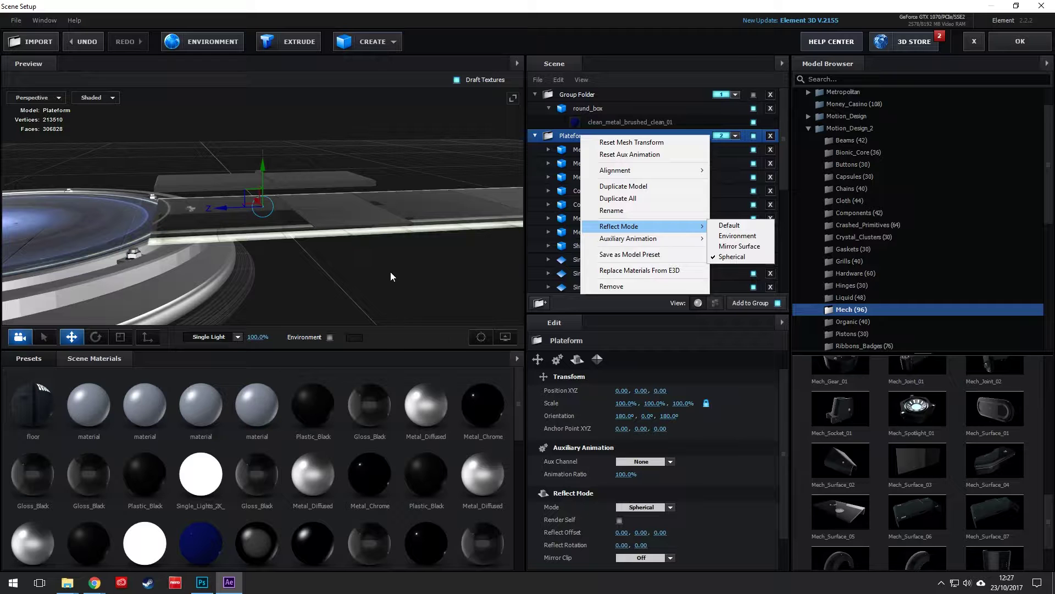
click(343, 268)
drag(343, 267, 402, 265)
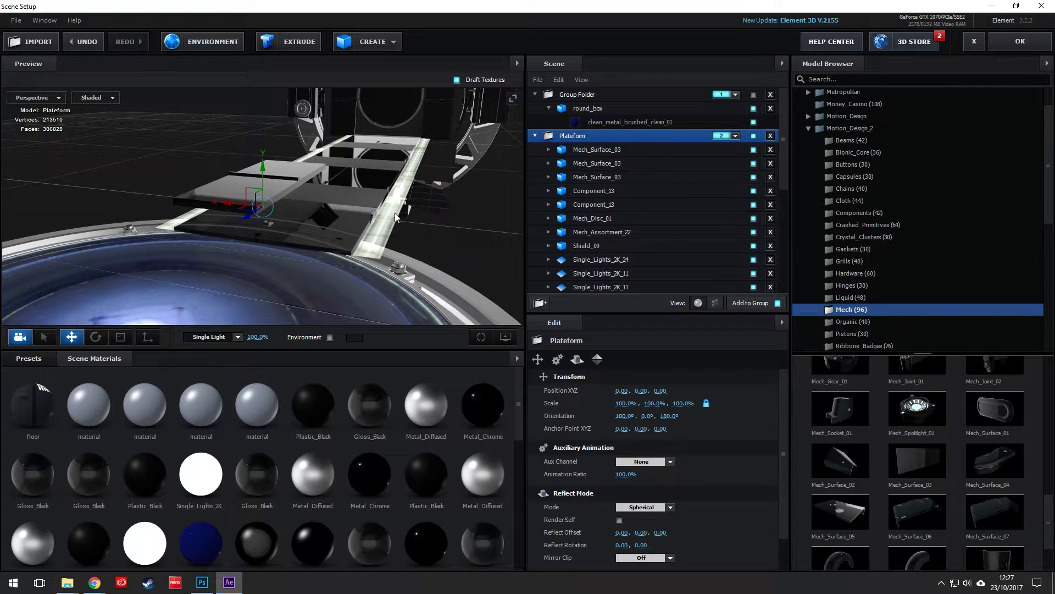
drag(442, 251, 446, 246)
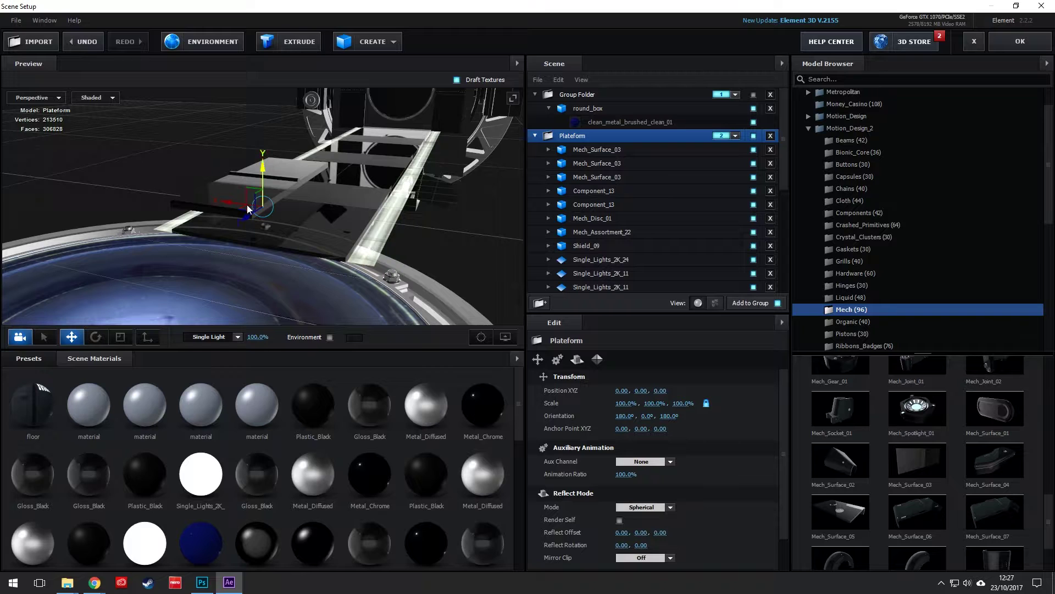
click(589, 168)
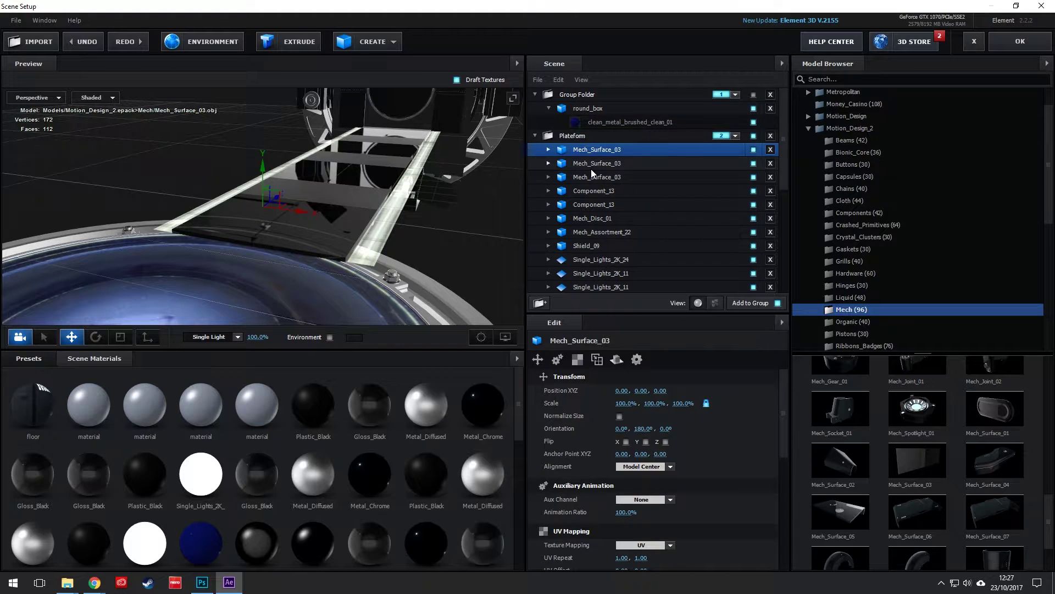
click(467, 205)
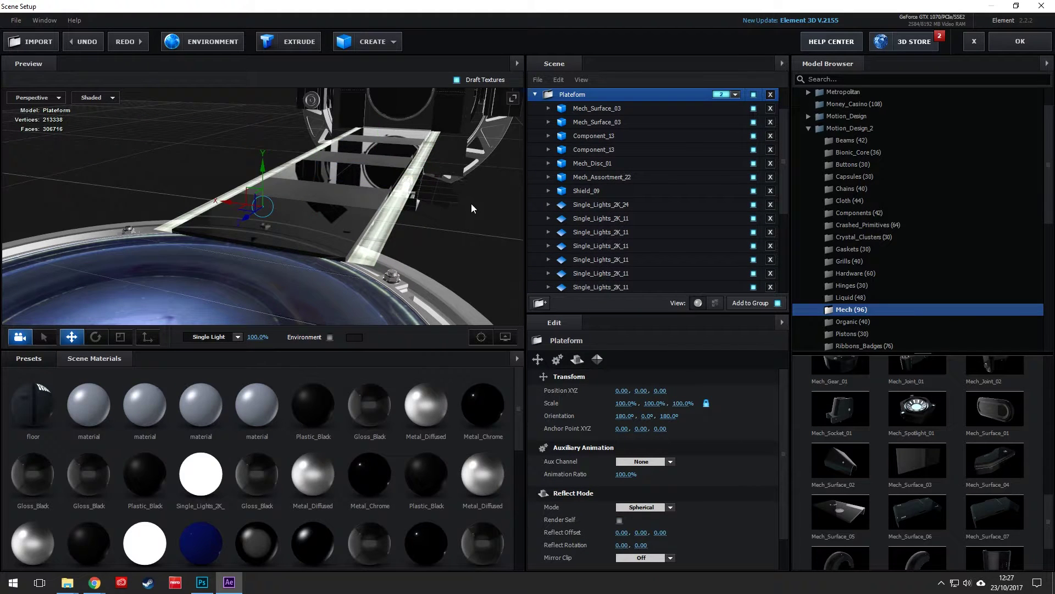
drag(467, 226, 171, 229)
drag(325, 245, 210, 241)
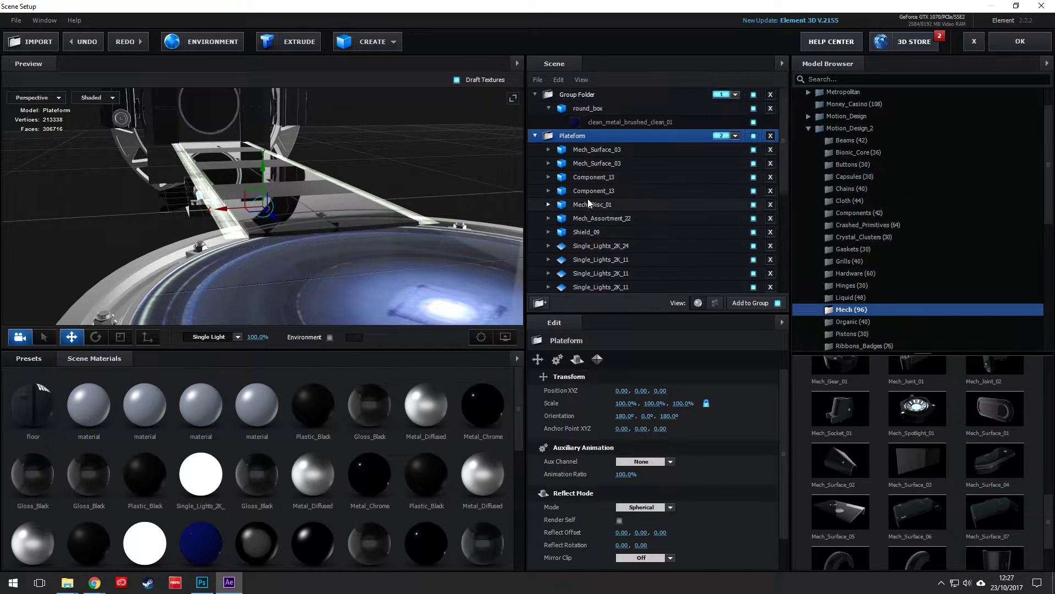
click(606, 174)
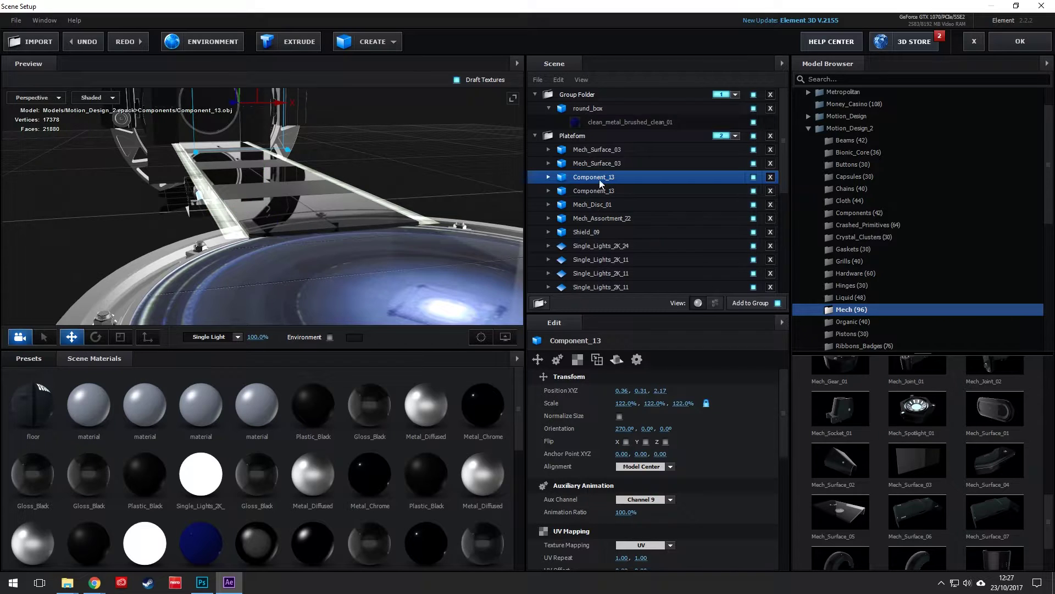
Expand the second Component_13 and display its Gloss_Black Physical Shader settings
click(481, 337)
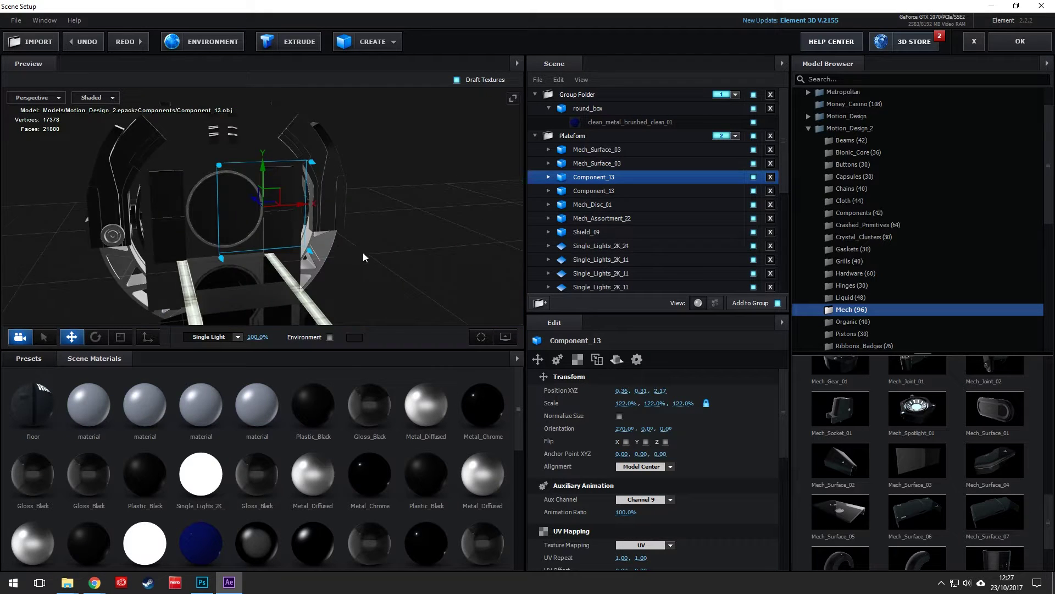
mouse_move(379, 255)
mouse_down()
mouse_move(495, 237)
mouse_move(484, 252)
mouse_move(408, 274)
mouse_move(400, 257)
mouse_up()
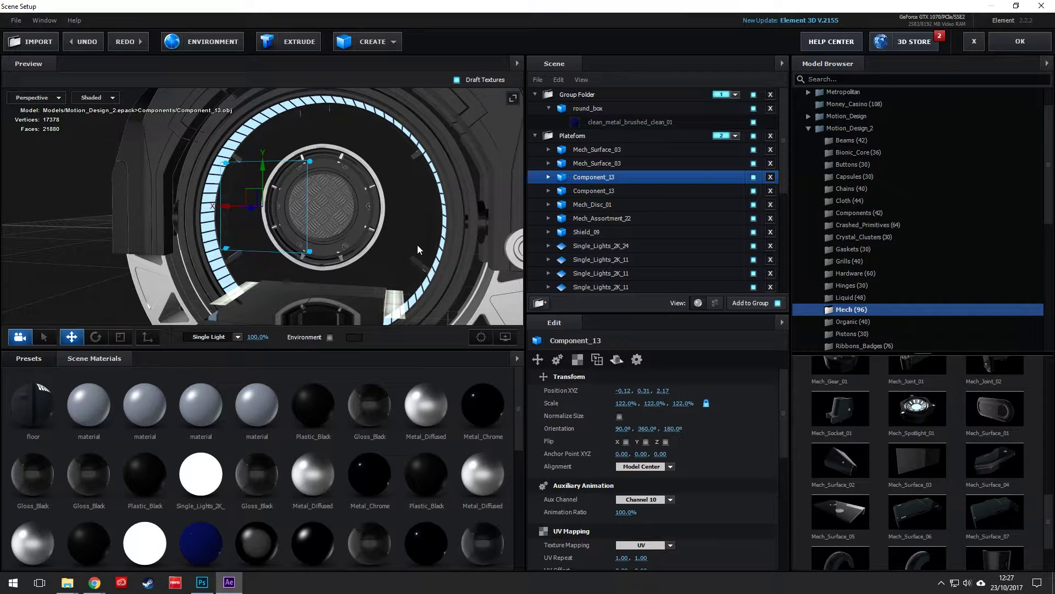
click(416, 220)
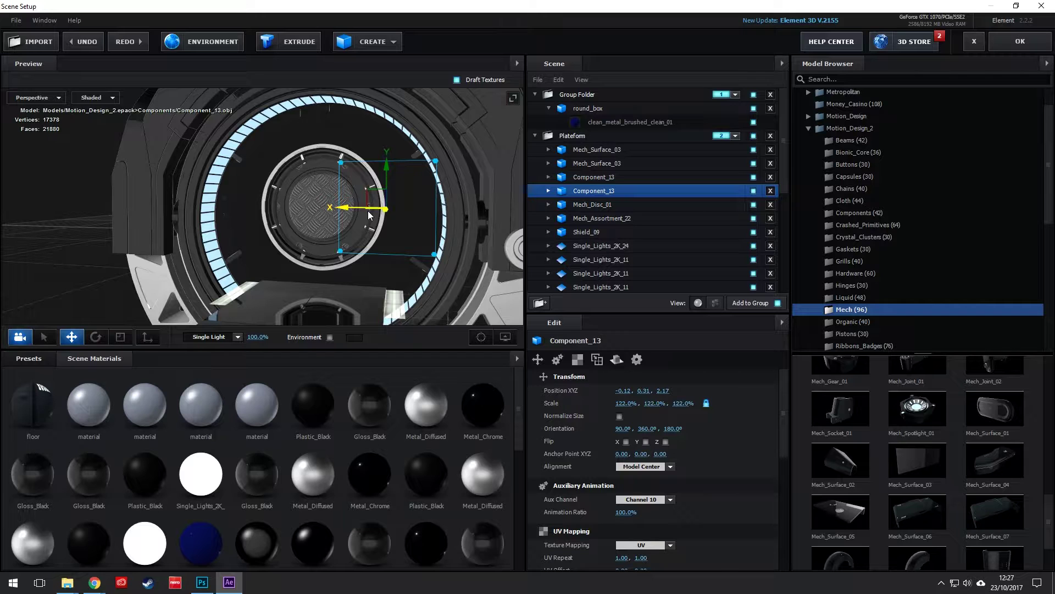
click(374, 216)
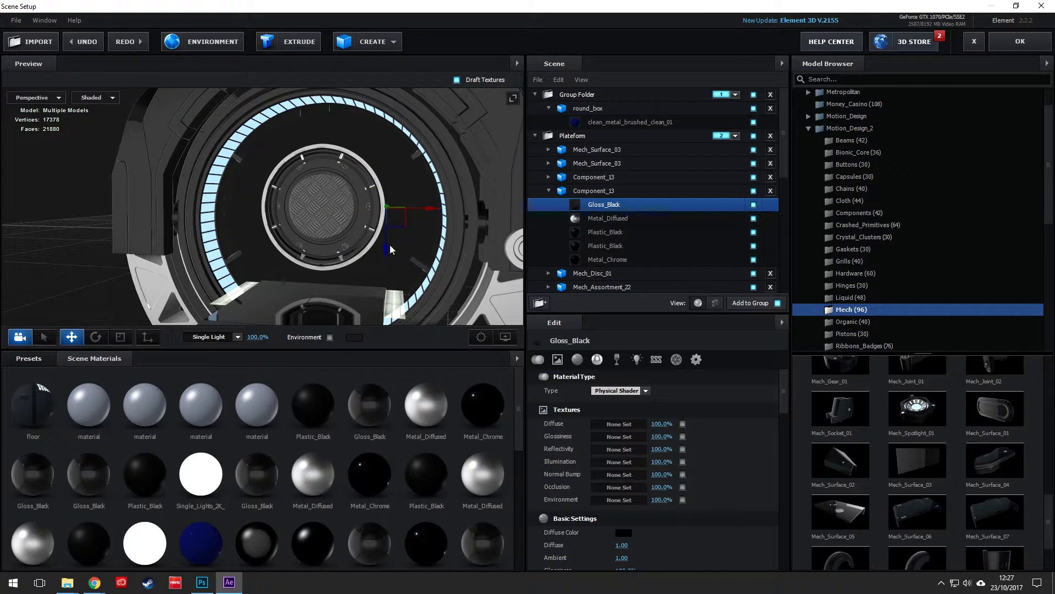
drag(407, 276, 372, 229)
Select the first Component_13 and toggle its visibility off and back on
scroll(378, 229, down, 4)
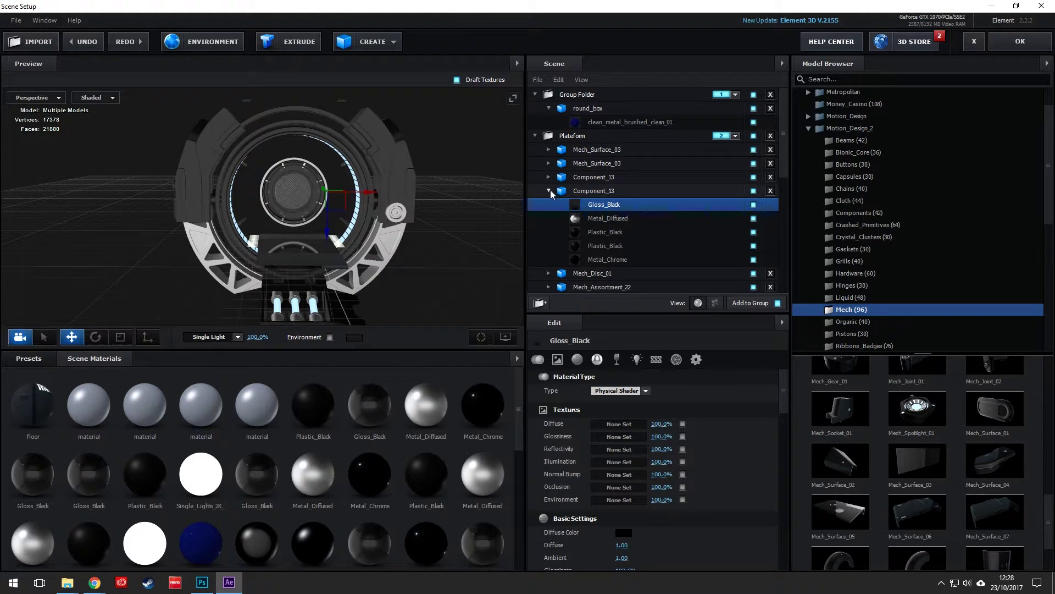
click(549, 190)
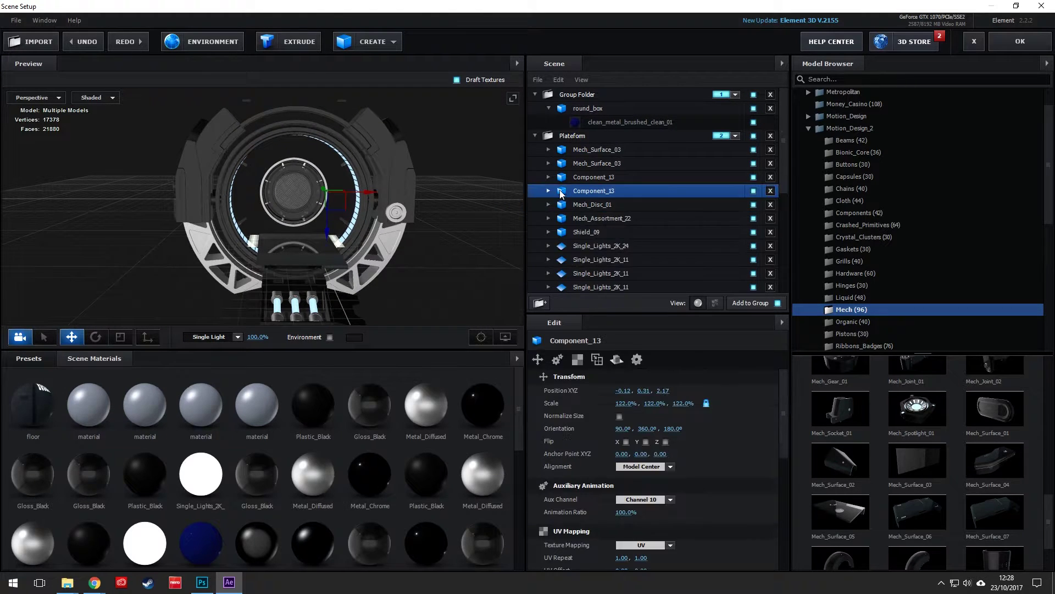
click(605, 178)
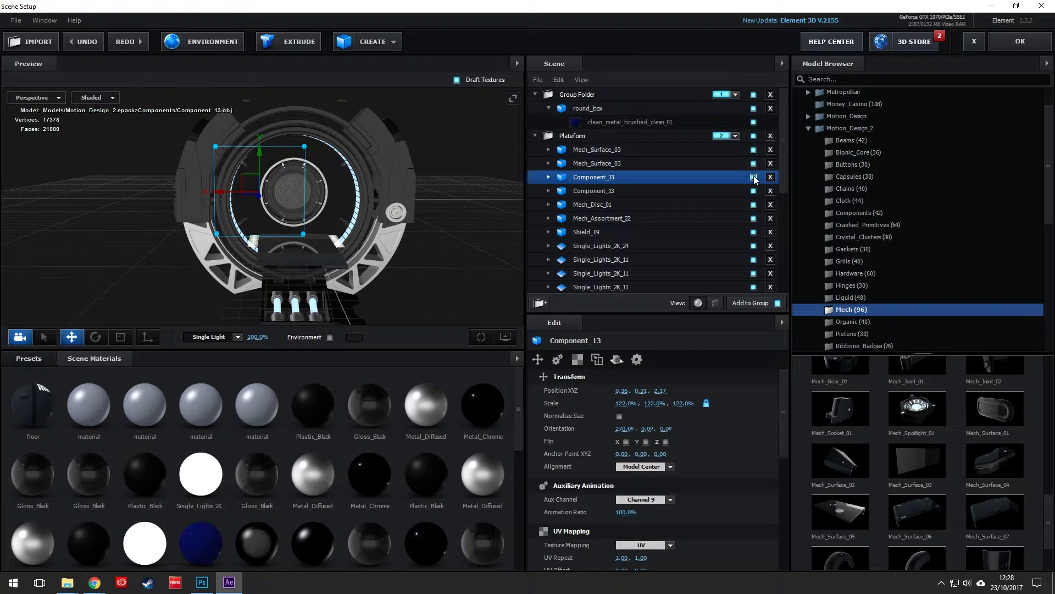
click(753, 177)
click(754, 177)
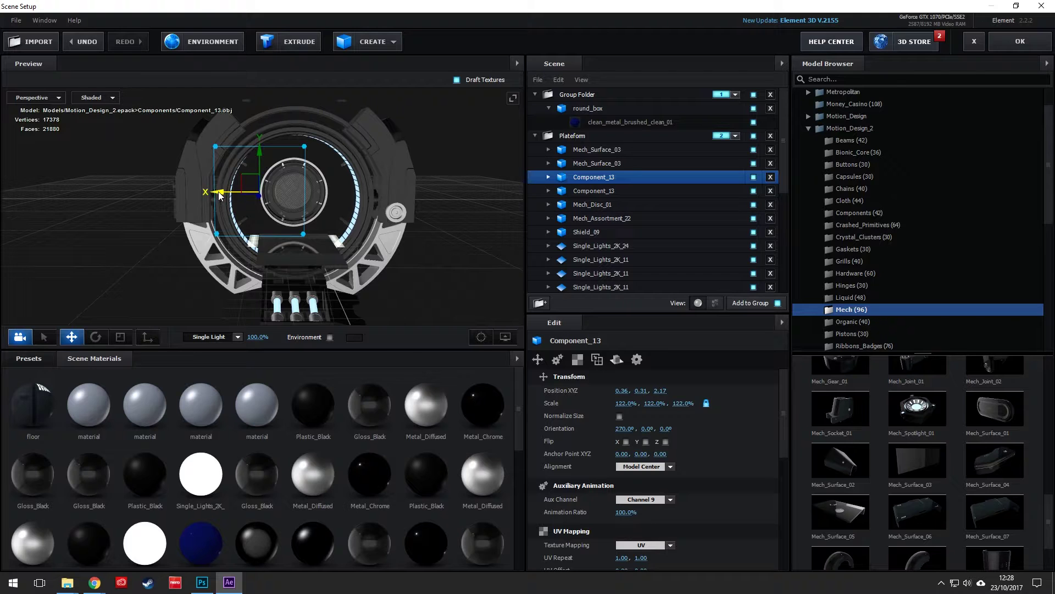
Slide Component_13 sideways along X, then undo the move with Ctrl+Z
drag(213, 191, 83, 192)
drag(140, 236, 303, 228)
scroll(313, 231, up, 3)
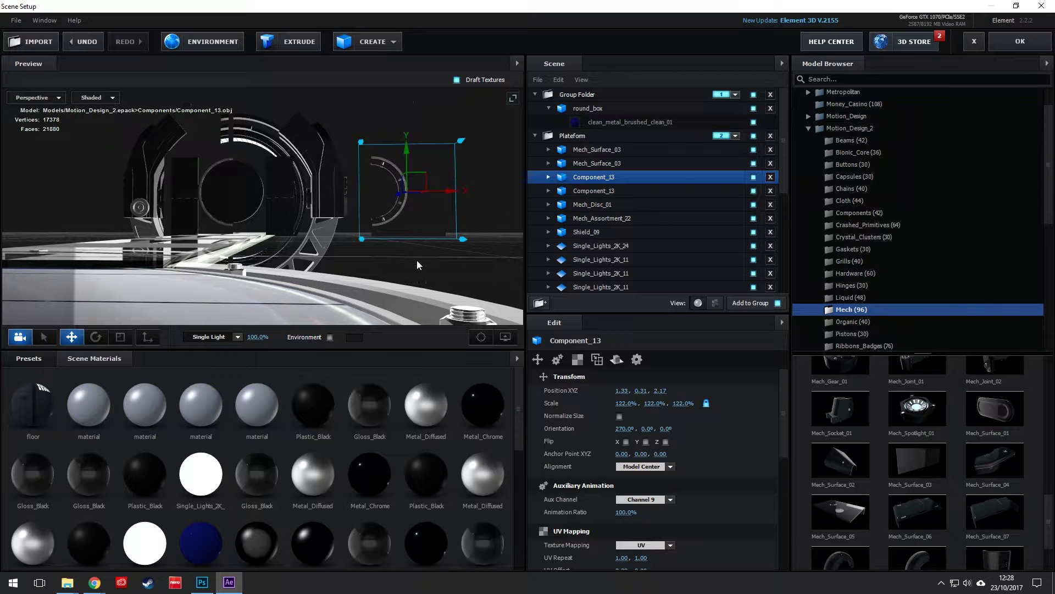
key(ctrl+z)
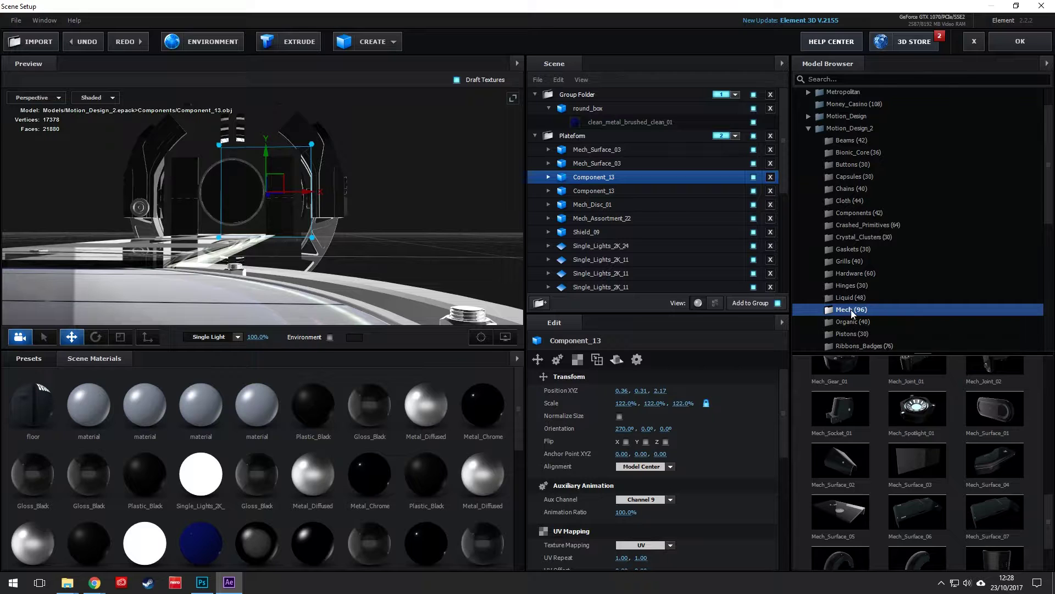
drag(374, 227, 105, 197)
Undo Mech_Disc_01's move and confirm its Auxiliary Animation is set to Channel 10
click(597, 201)
key(ctrl+z)
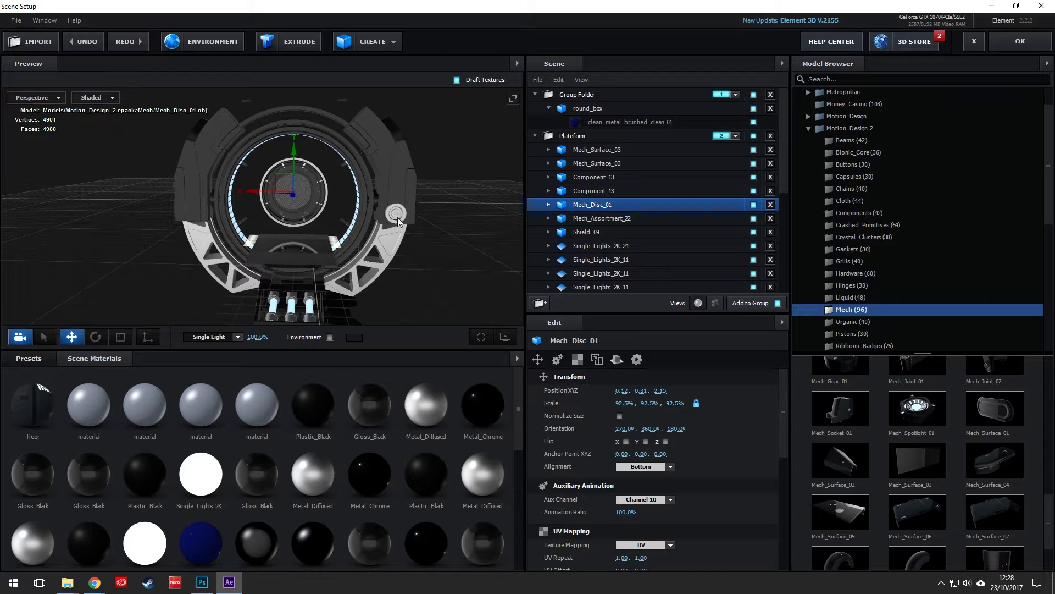
right_click(598, 207)
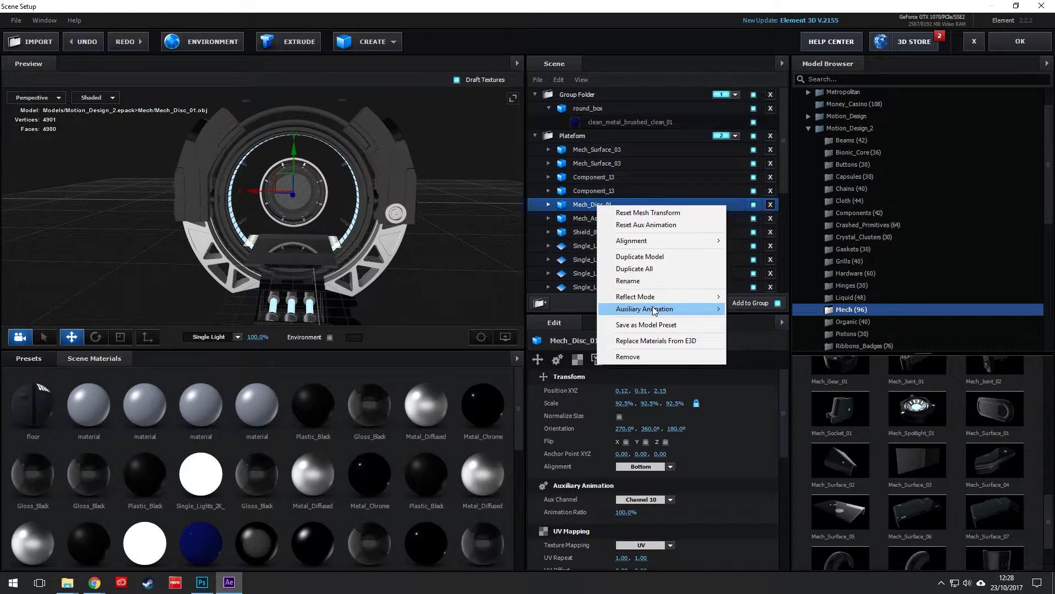
mouse_move(655, 311)
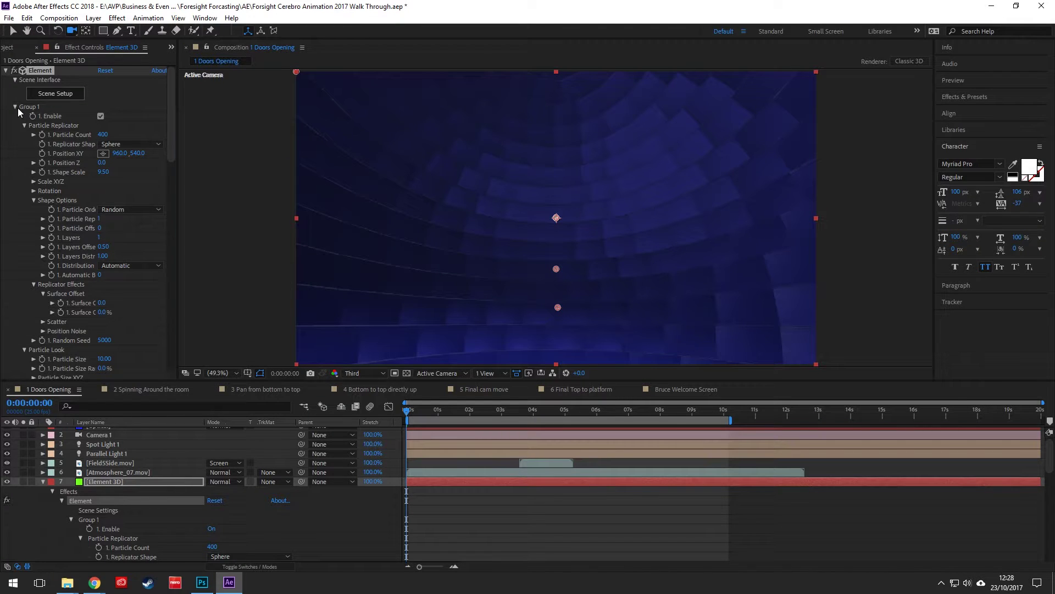
Collapse Group 1 and expand Group 2 > Aux Channels > Channel 10 in Effect Controls
click(15, 107)
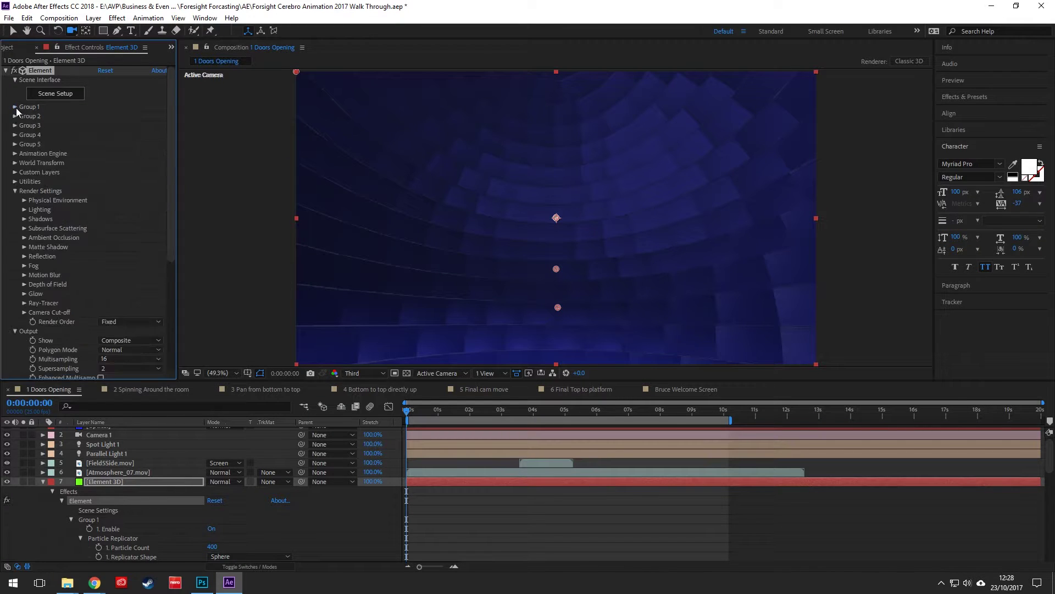
click(15, 116)
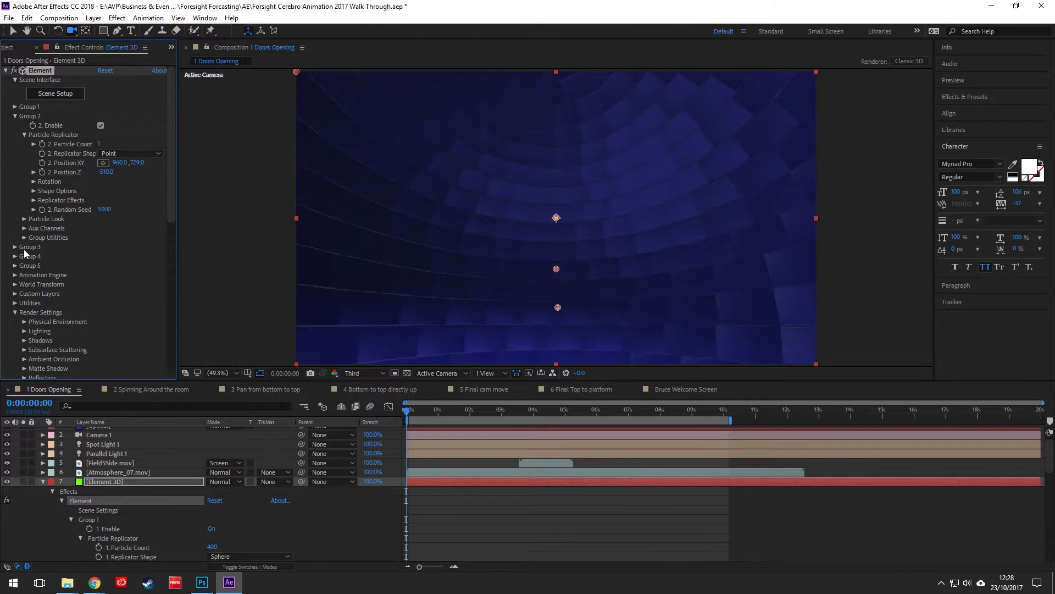
click(25, 229)
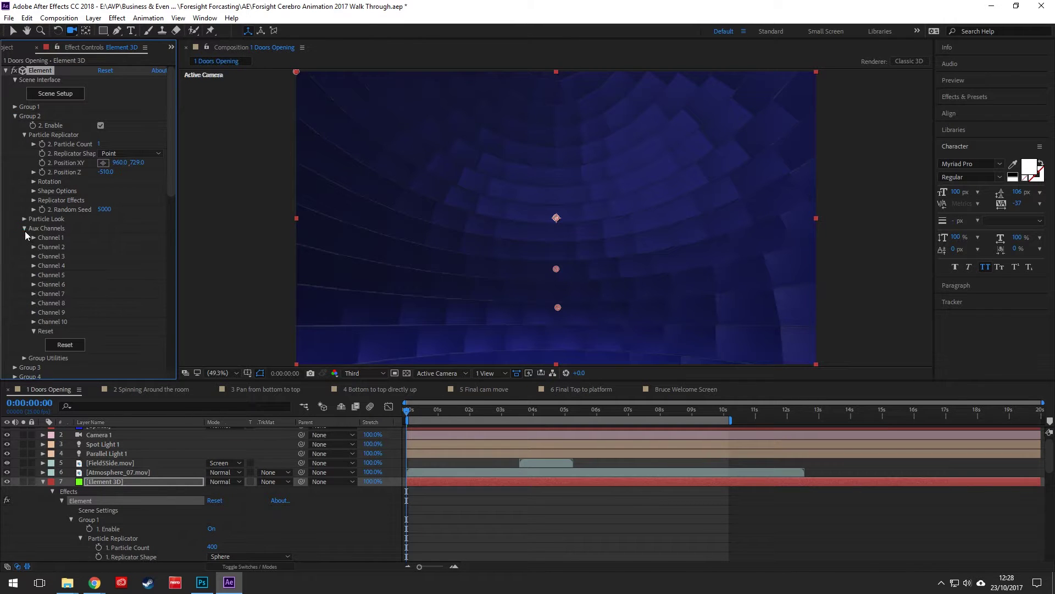
click(33, 322)
scroll(141, 271, down, 3)
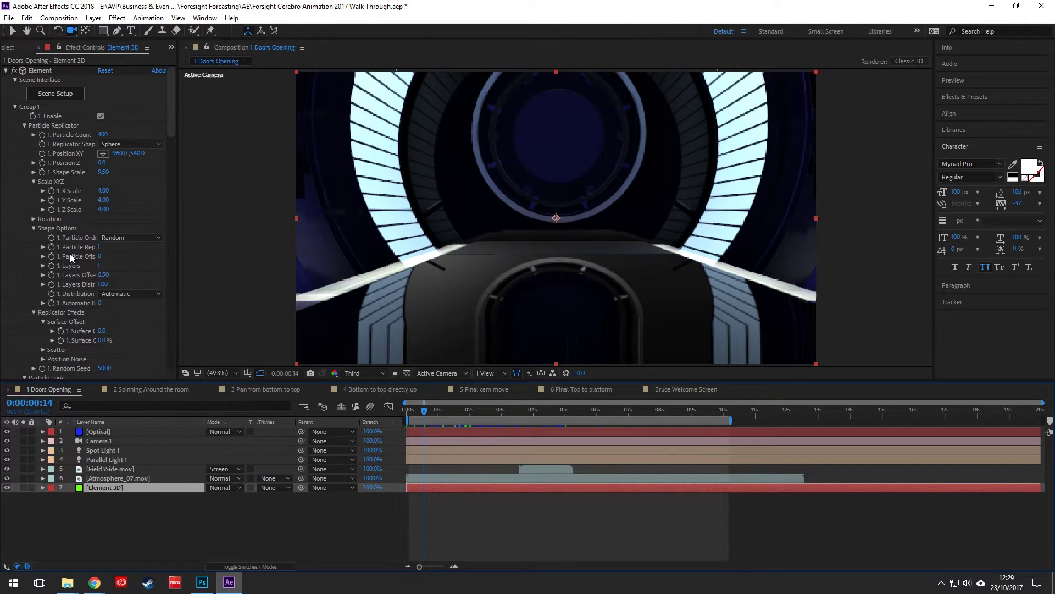
Scrub CH10 Position X, undo it back to 0, and move to 0:00:01:18
click(15, 106)
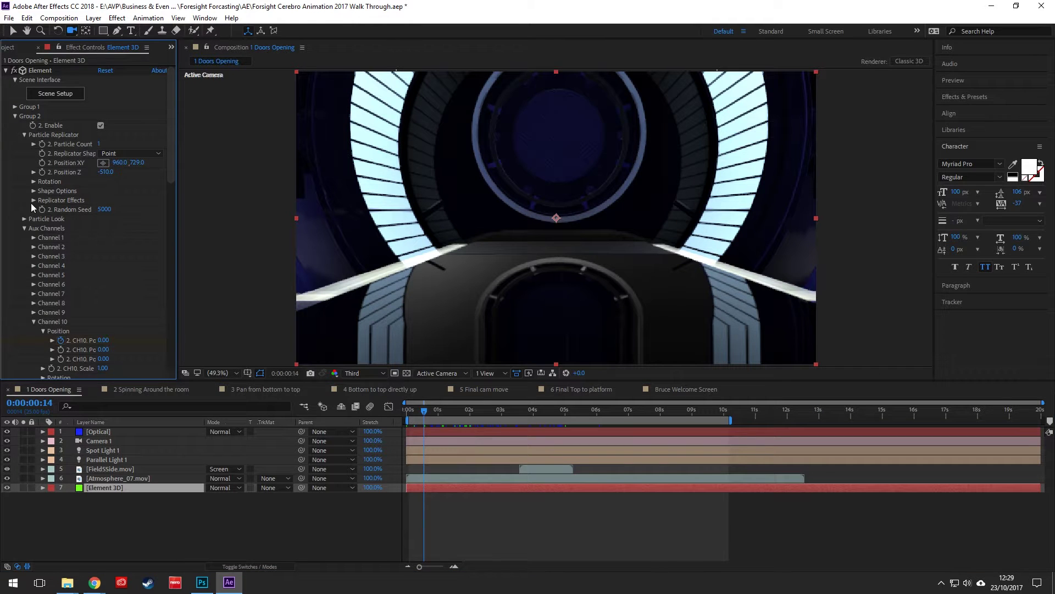
scroll(124, 251, down, 3)
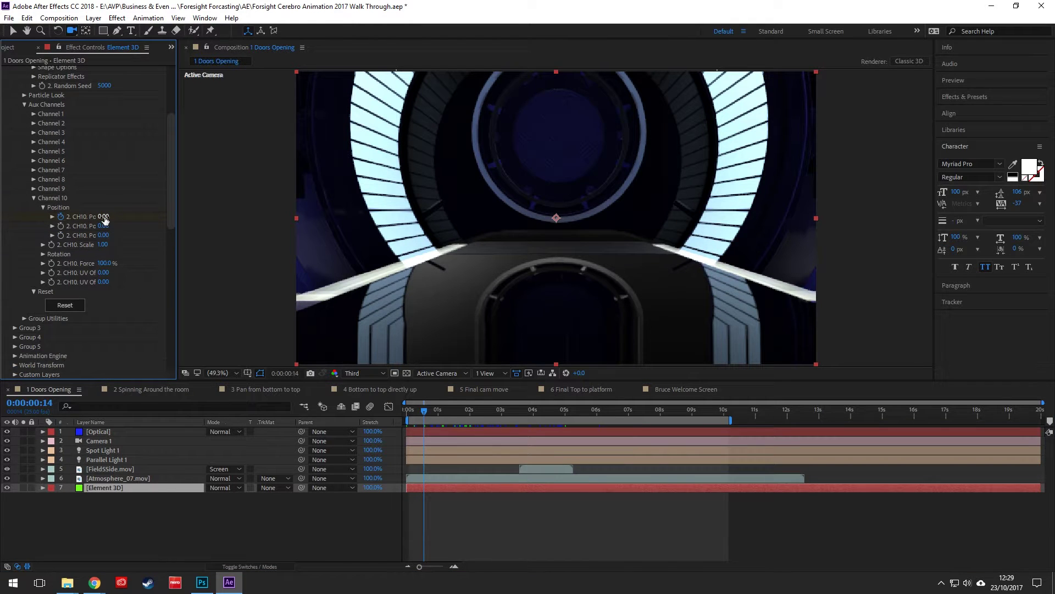
mouse_move(104, 217)
mouse_down()
mouse_move(127, 217)
mouse_move(78, 217)
mouse_move(94, 216)
mouse_up()
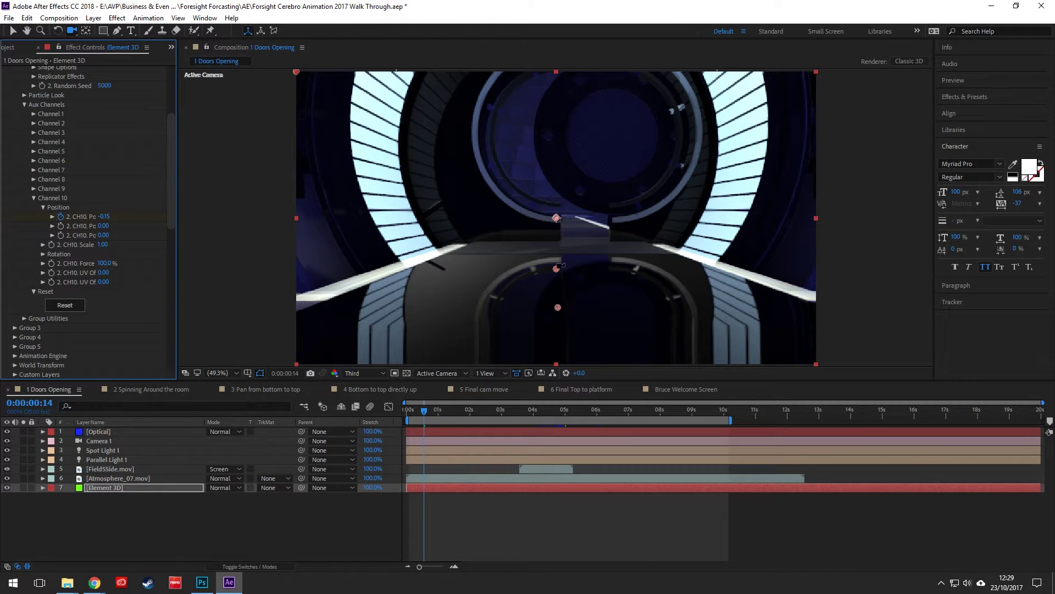
key(ctrl+z)
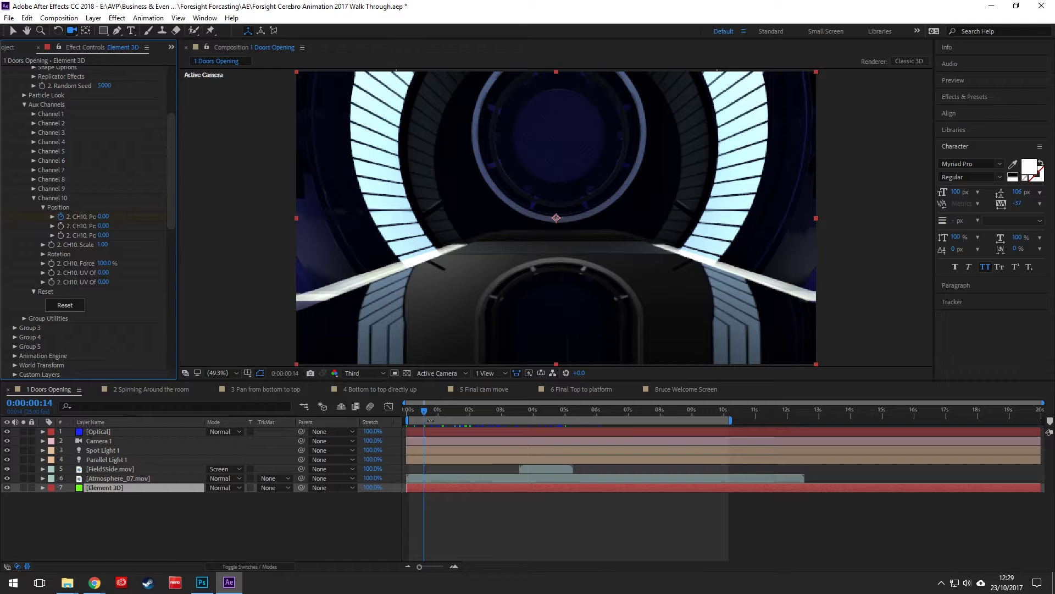
click(461, 412)
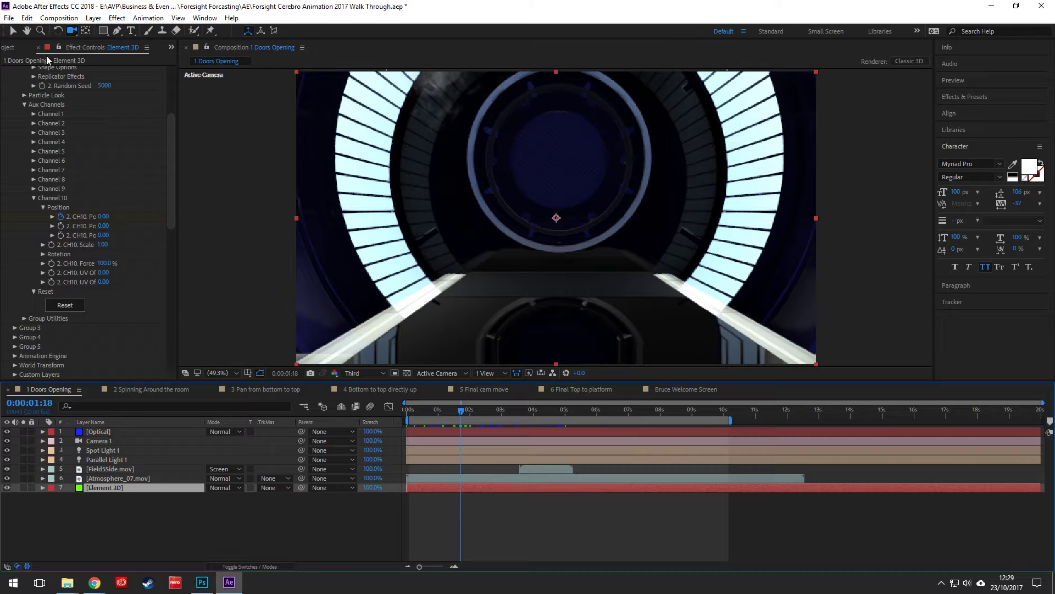
drag(175, 162, 170, 83)
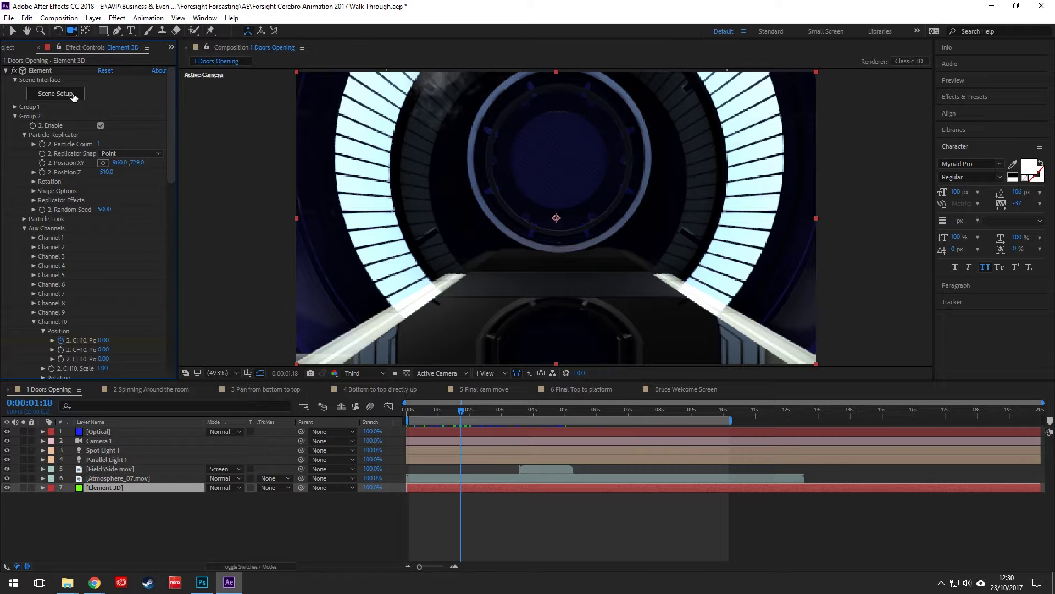
Reopen Scene Setup and frame Single_Lights_2K_24 at Position 0.11, 0.00, -0.79 up close
click(55, 93)
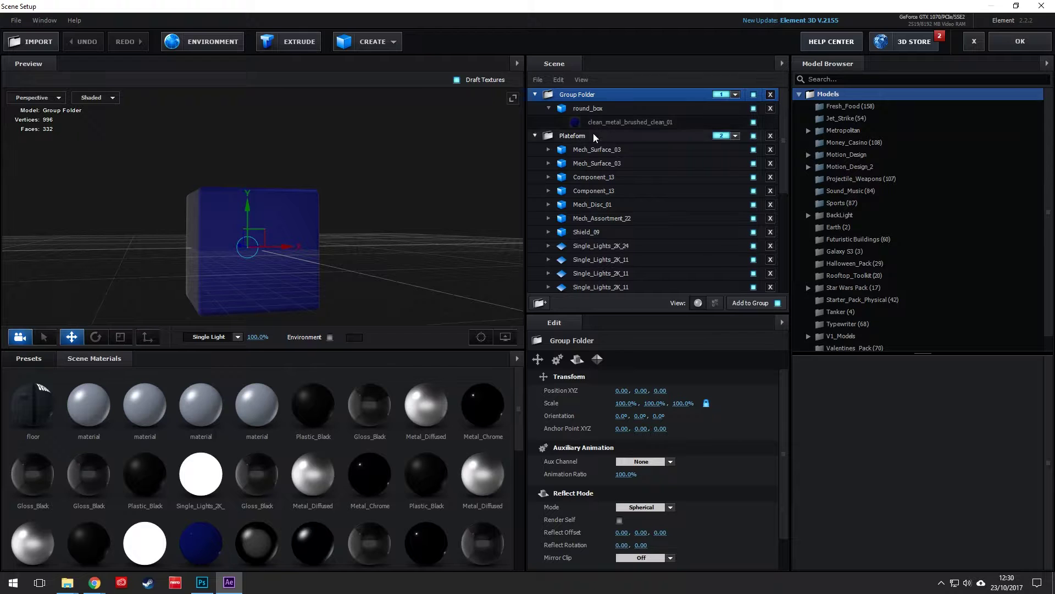
click(593, 136)
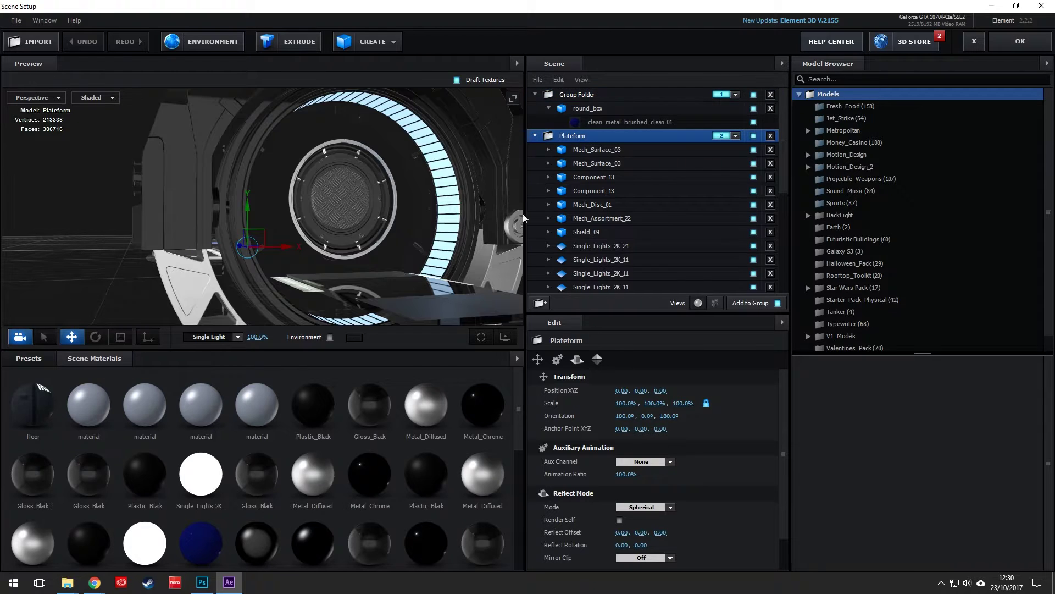
drag(324, 258, 429, 261)
click(619, 249)
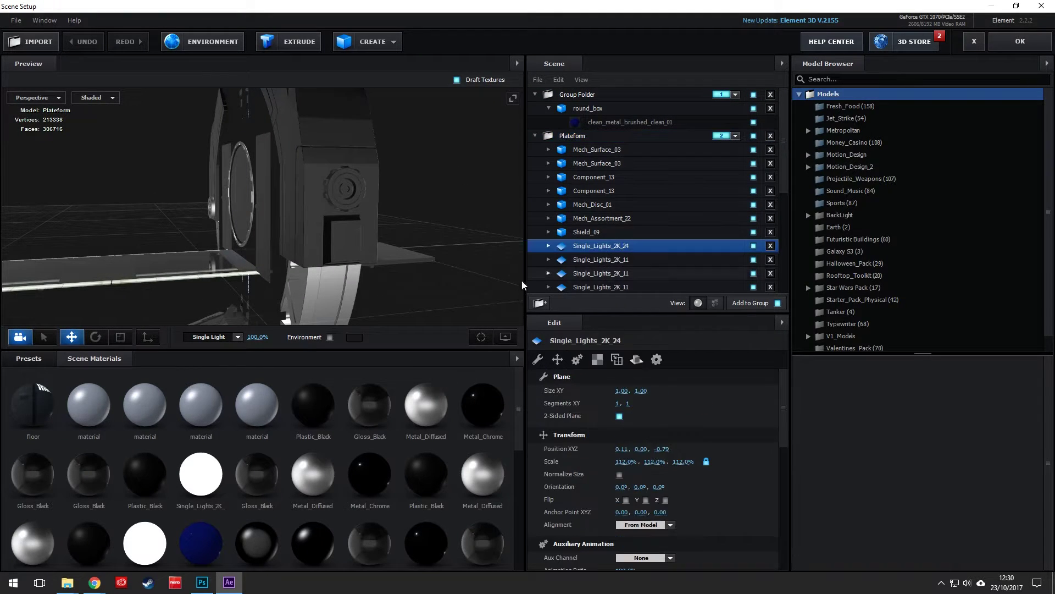
click(481, 337)
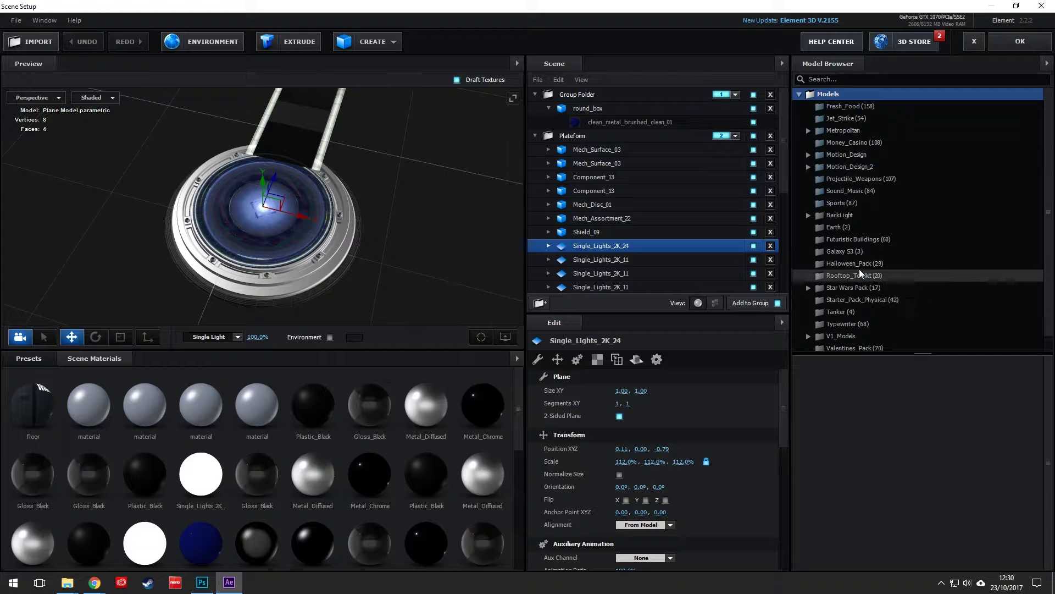
Browse BackLight > Single_Lights_2K, test-add thumbnail 24, then undo it
double_click(843, 213)
click(838, 229)
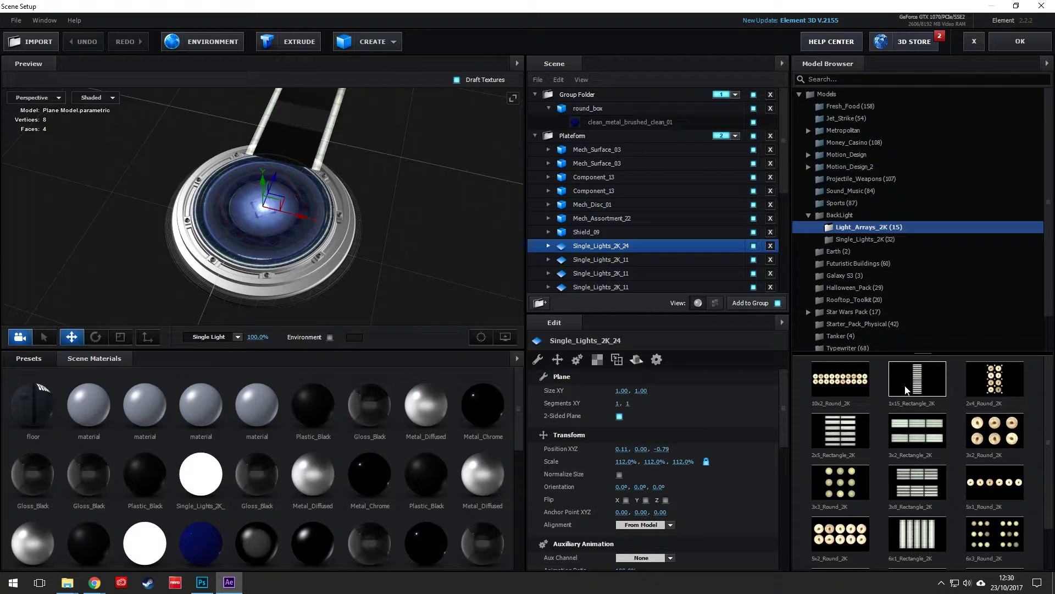
click(859, 240)
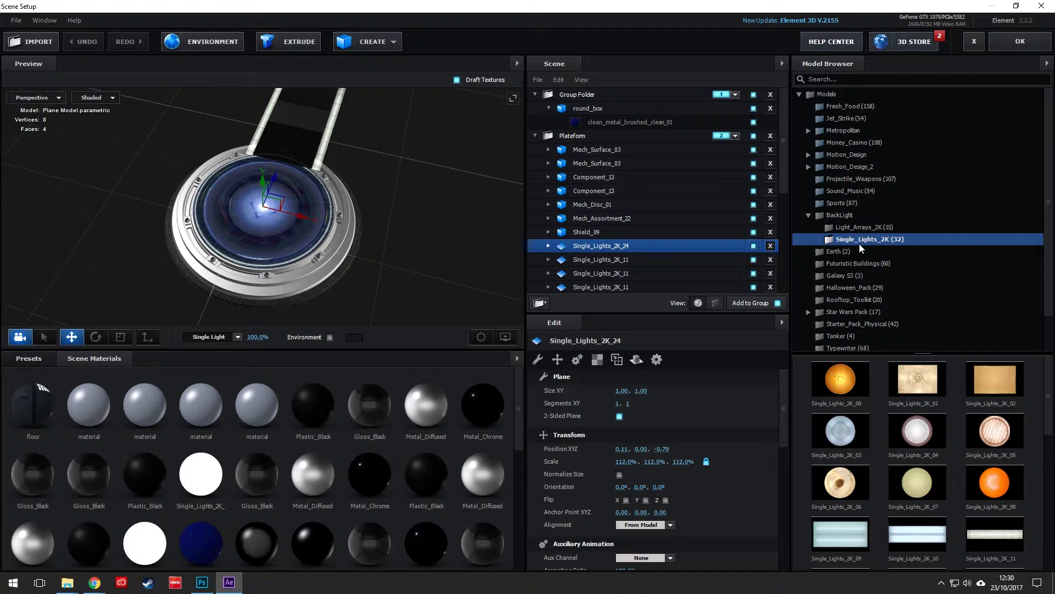
scroll(919, 459, down, 1)
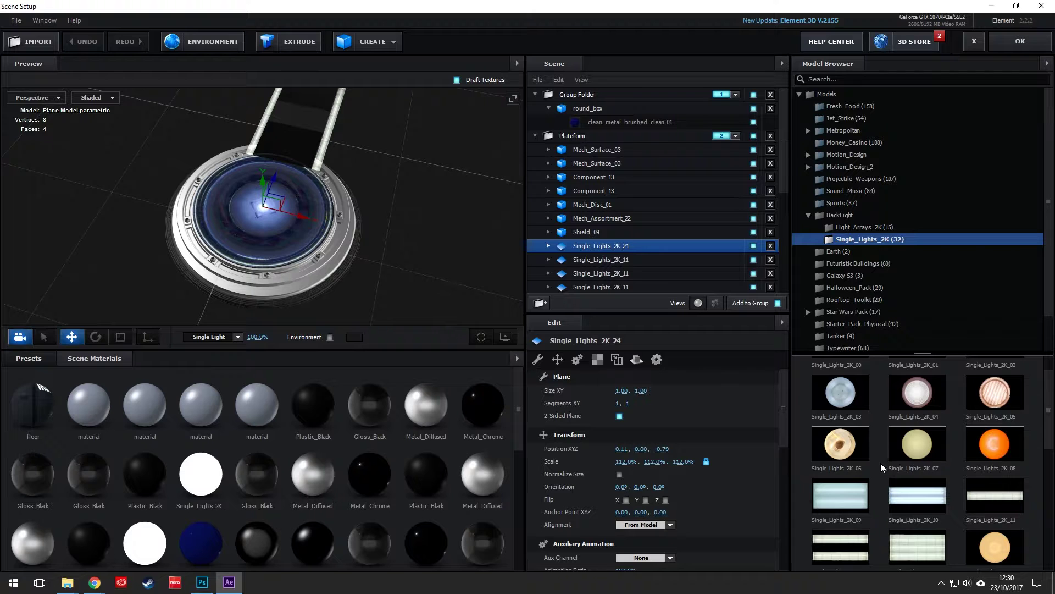
scroll(846, 408, down, 5)
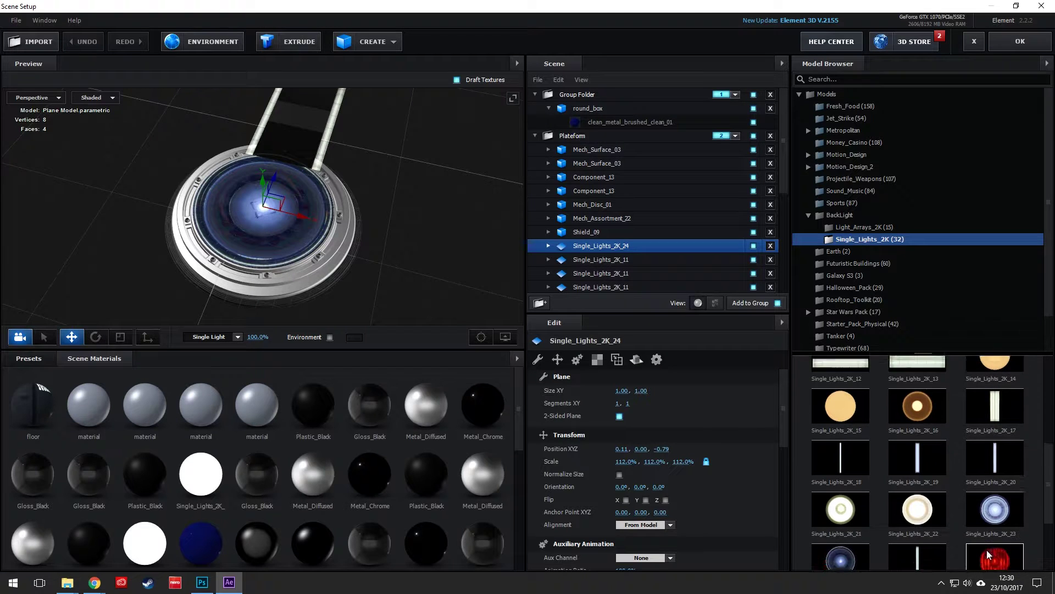
click(861, 533)
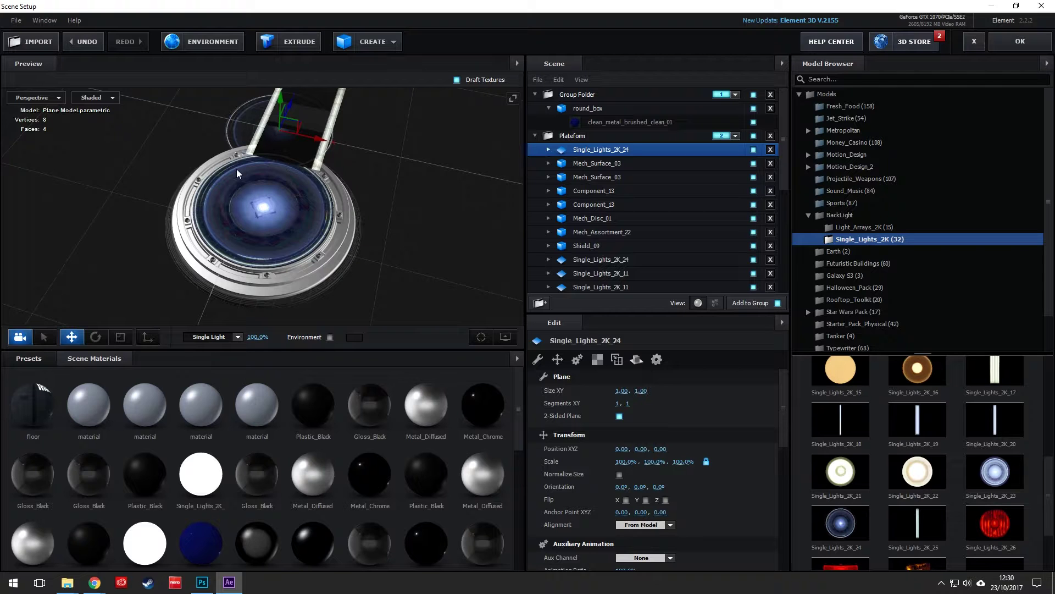
key(ctrl+z)
click(852, 226)
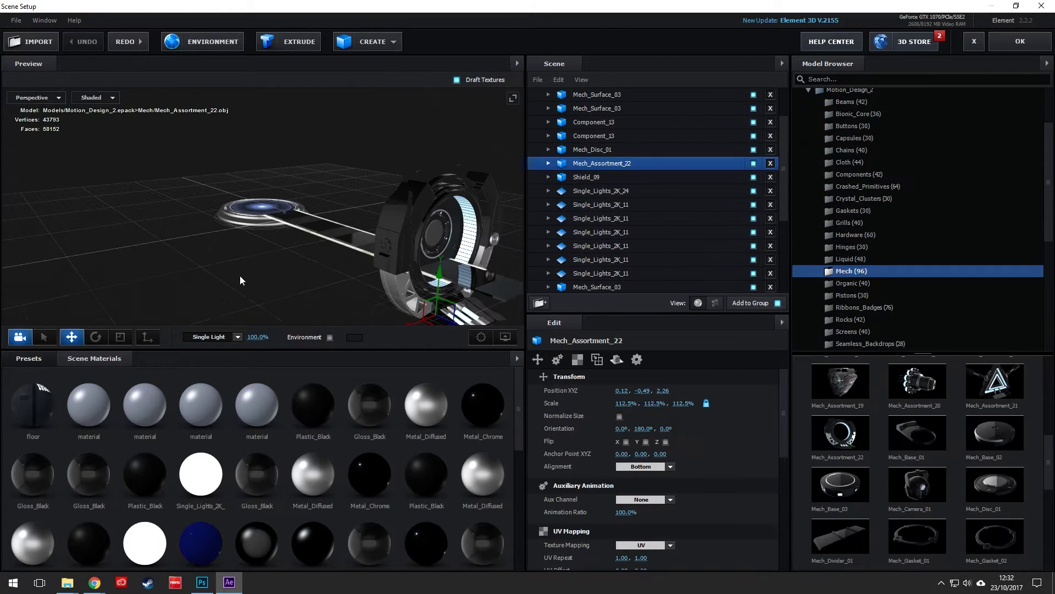
drag(240, 276, 379, 209)
click(602, 191)
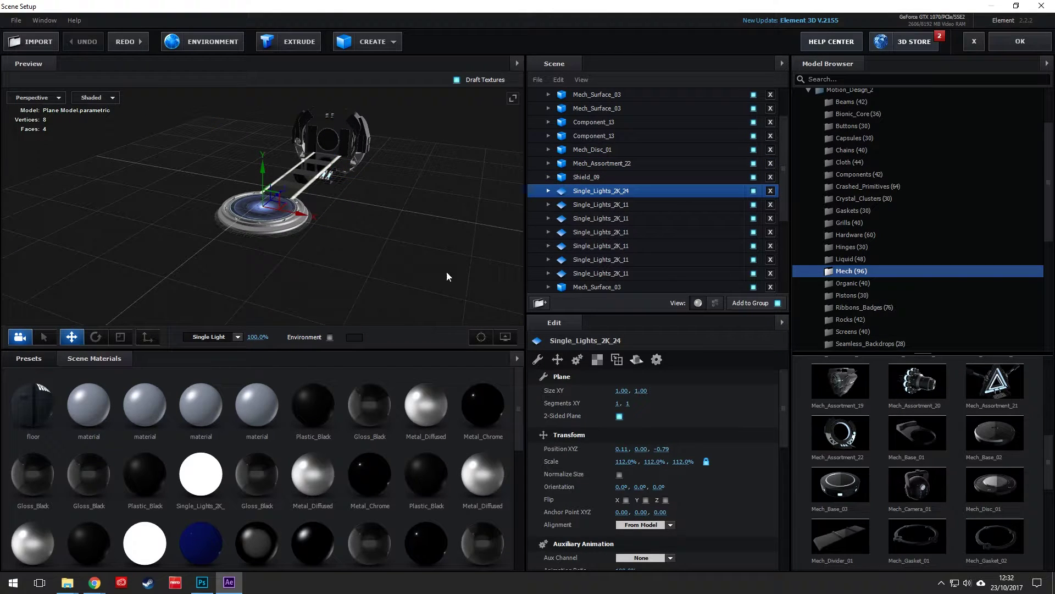
click(481, 337)
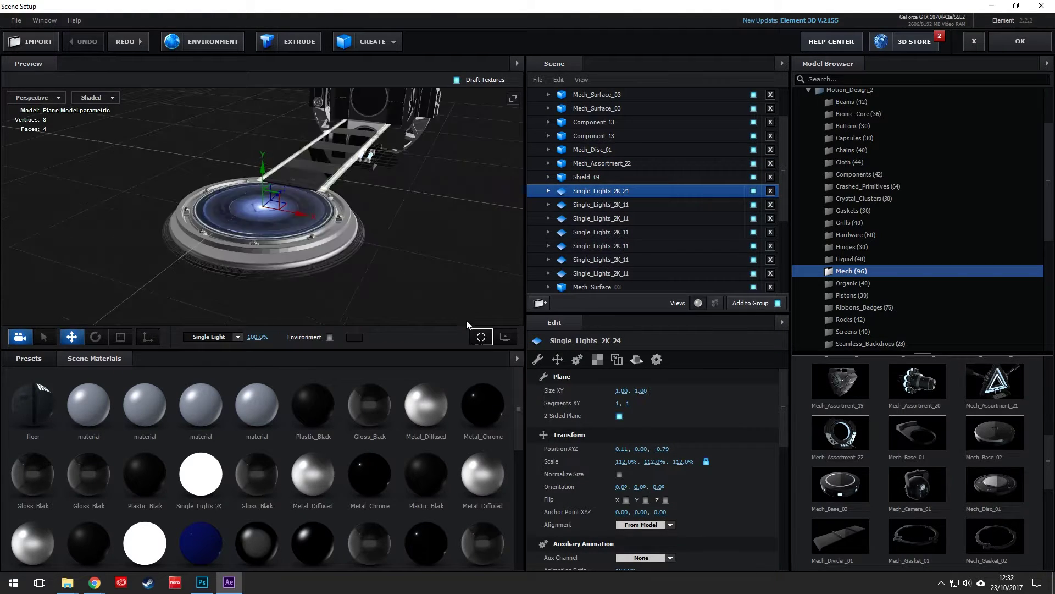
click(576, 204)
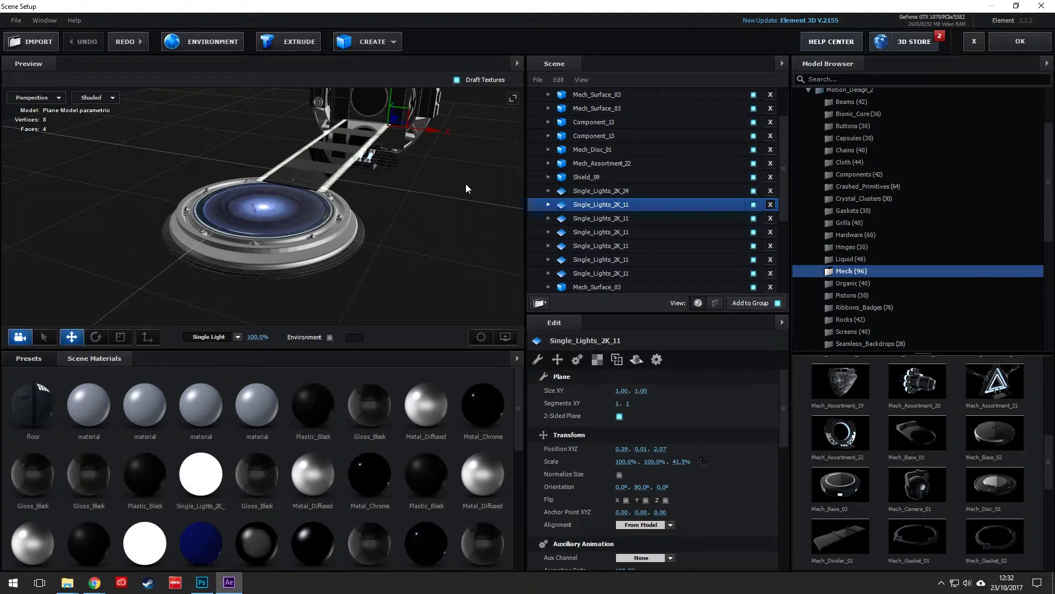
click(481, 337)
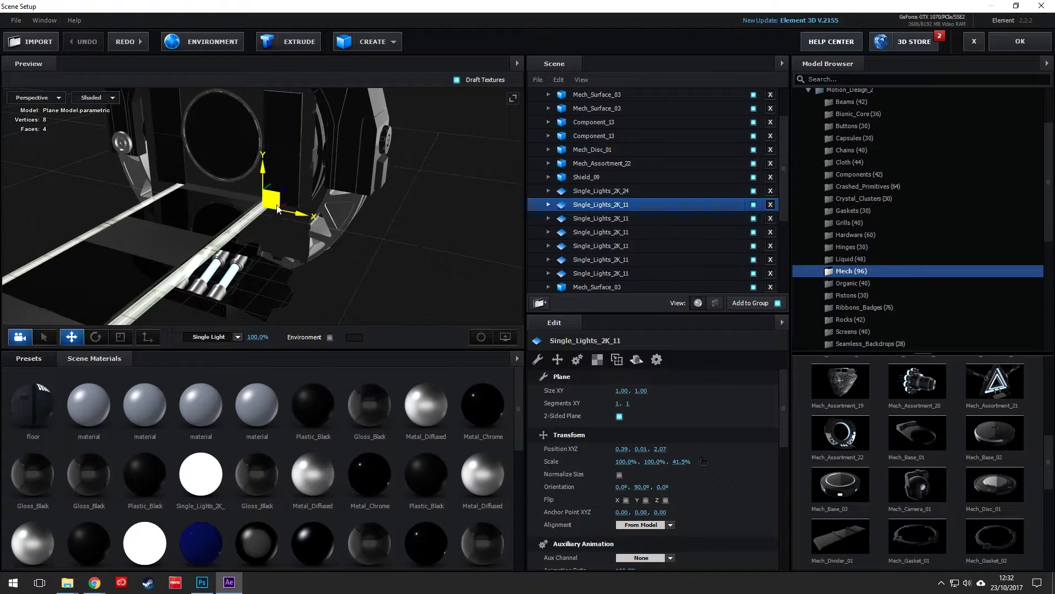
drag(277, 208, 400, 240)
key(ctrl+z)
drag(350, 314, 387, 227)
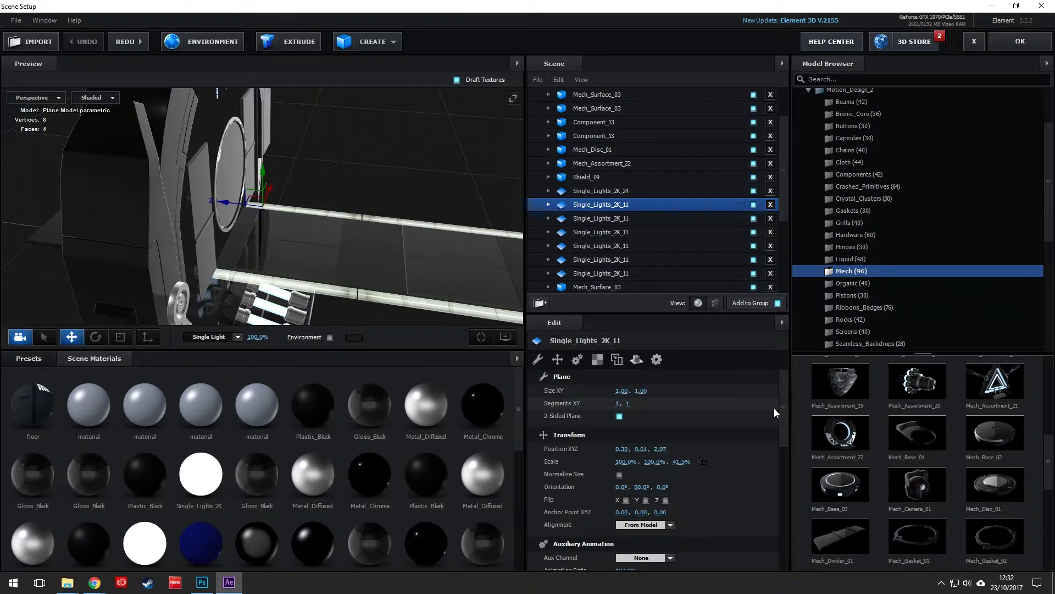
drag(787, 392, 792, 523)
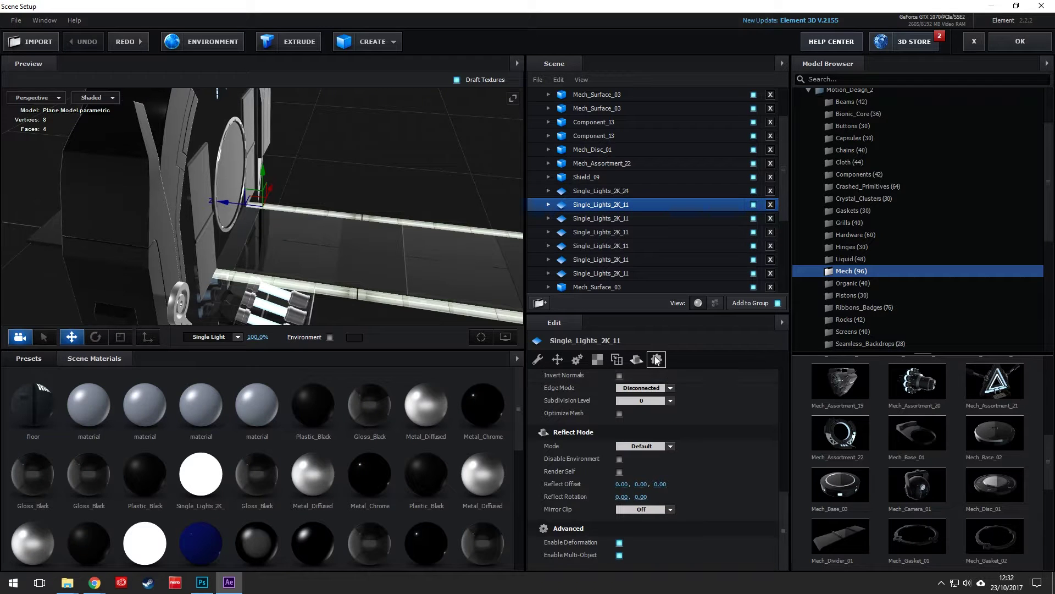
click(636, 359)
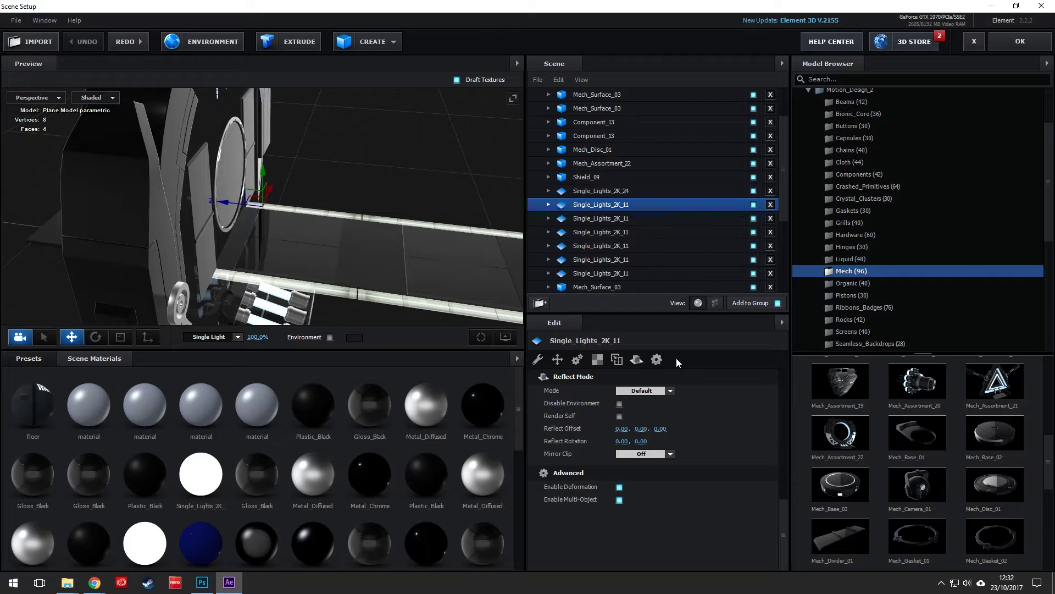
click(656, 359)
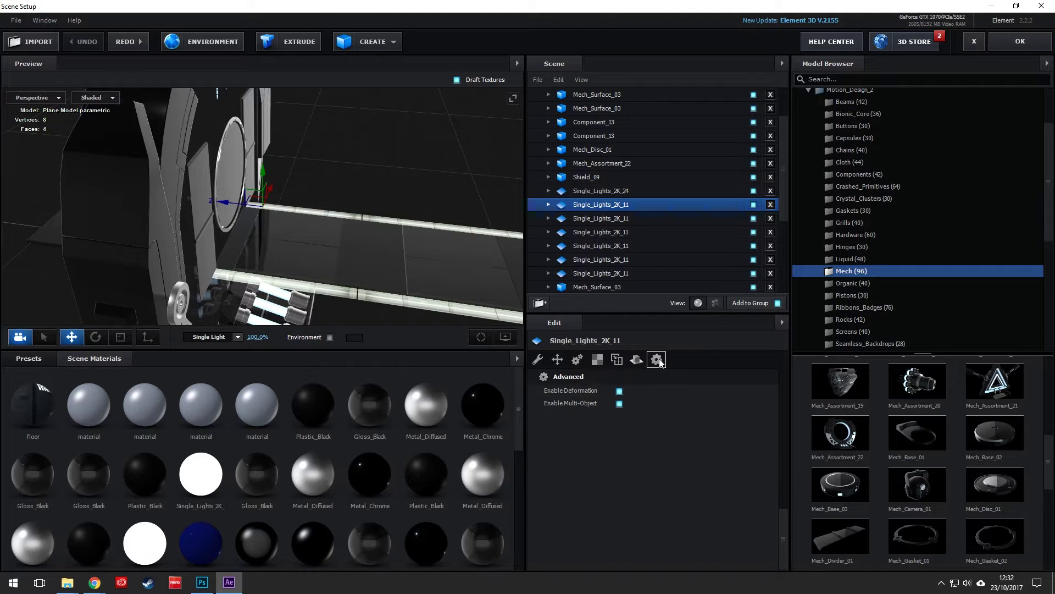
click(590, 361)
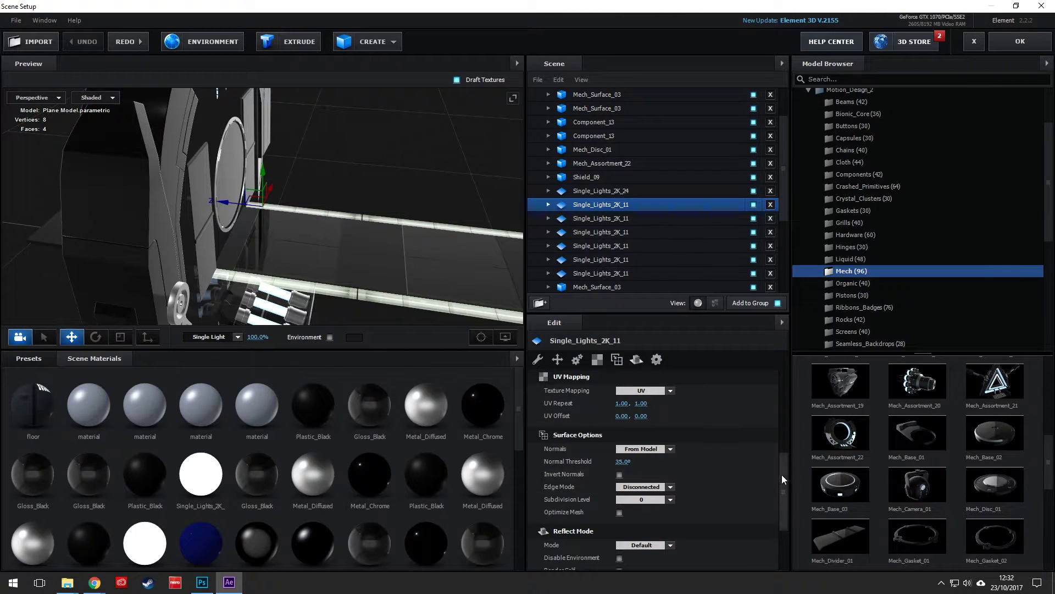
drag(784, 474, 777, 377)
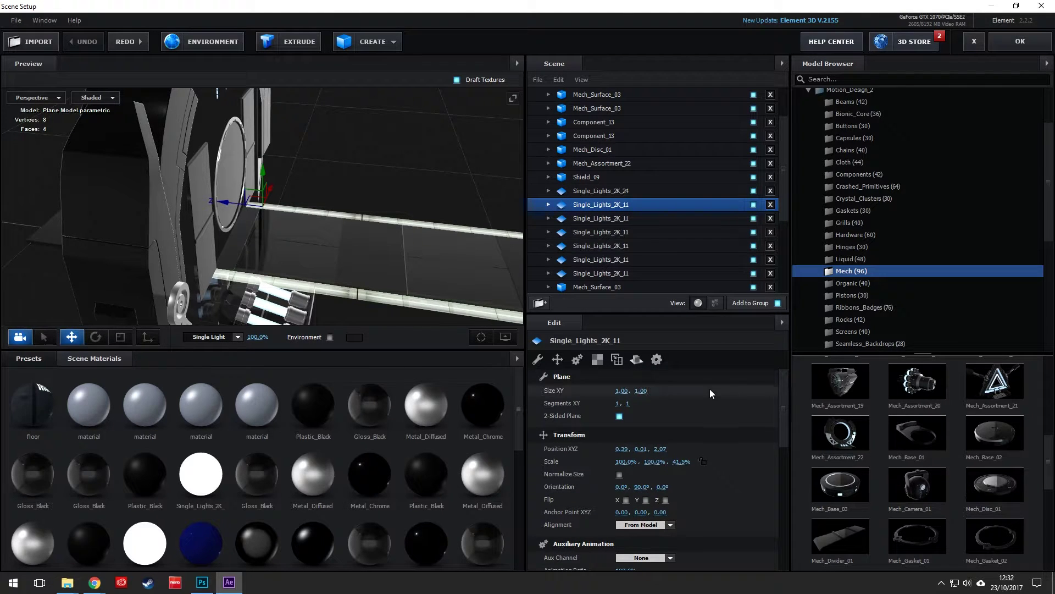
drag(365, 175, 351, 253)
Close Scene Setup with OK and collapse the Aux Channels and Group 2 settings
scroll(428, 151, down, 2)
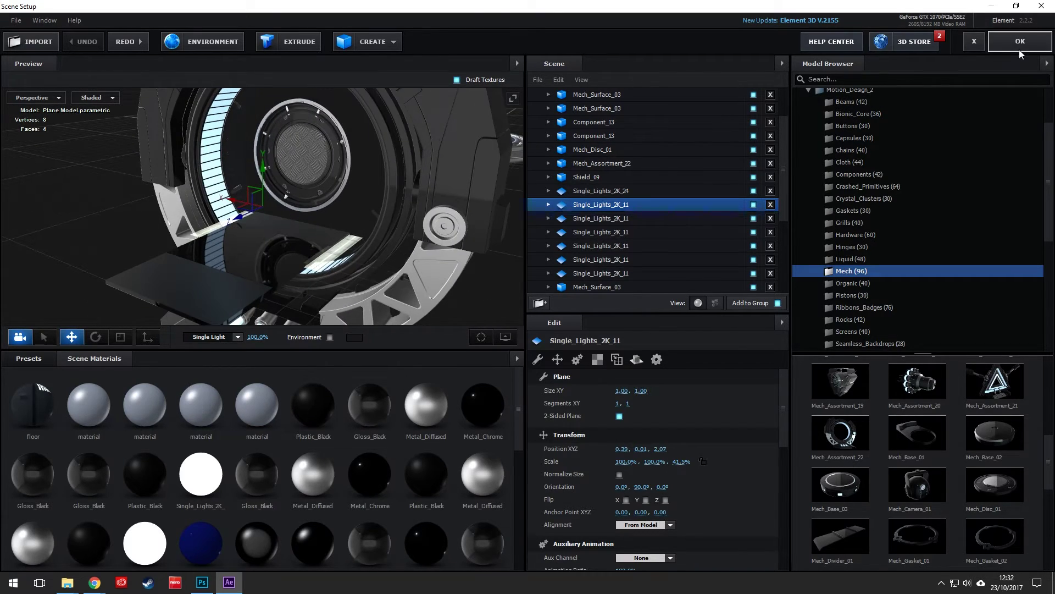
click(1019, 49)
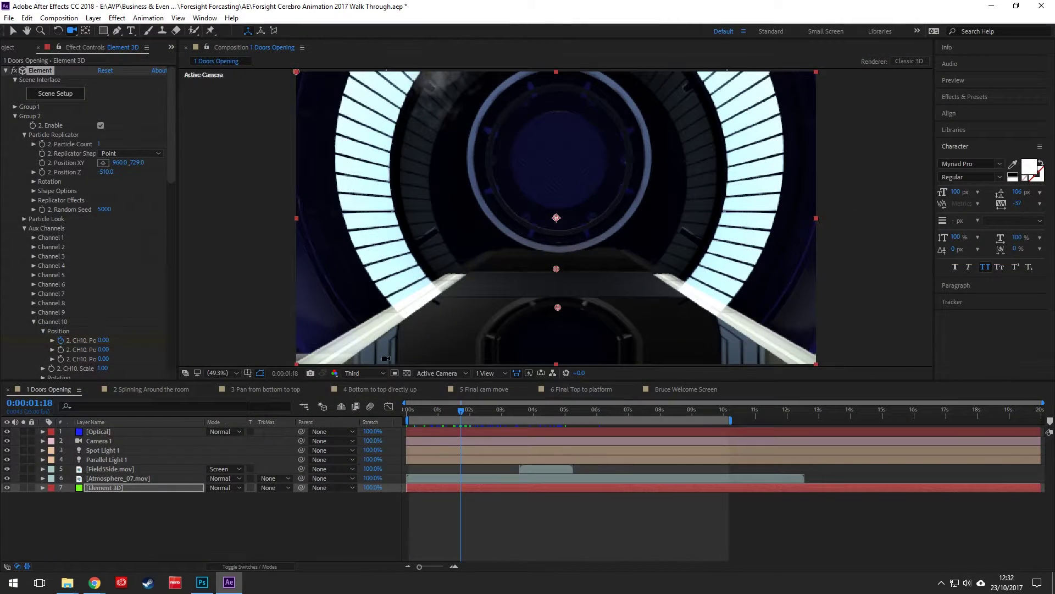
click(24, 228)
click(14, 116)
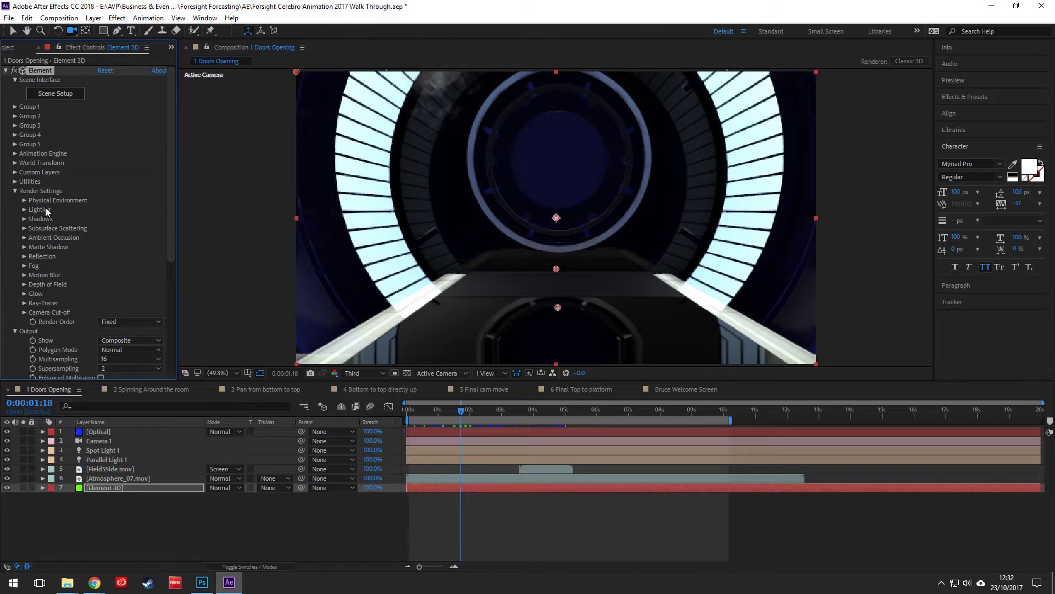
Enable Glow under Render Settings and toggle it on and off at 0:00:04:10 to compare
click(24, 293)
scroll(119, 331, down, 2)
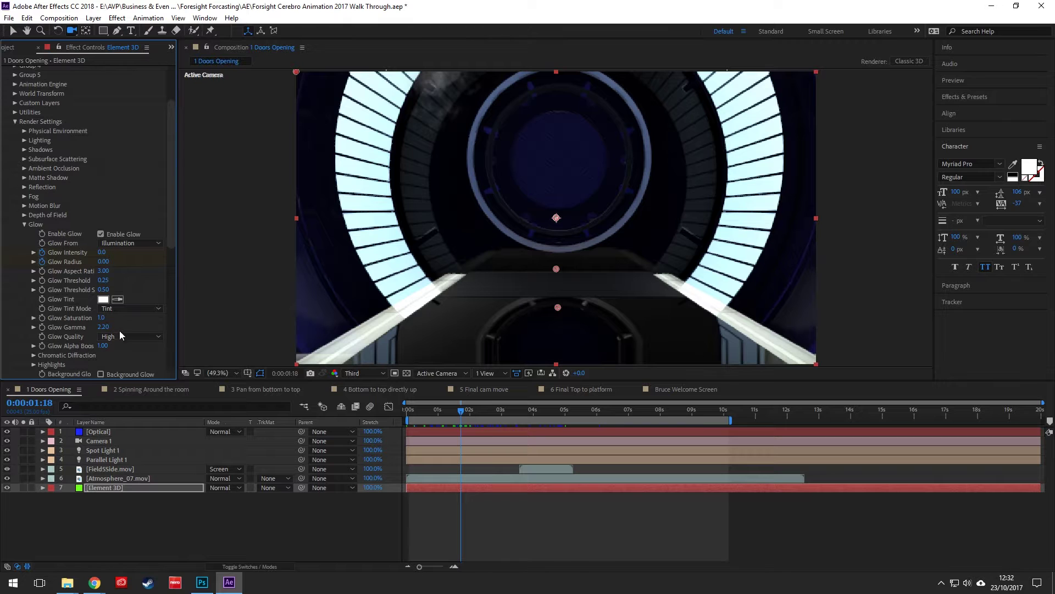
click(101, 234)
click(546, 409)
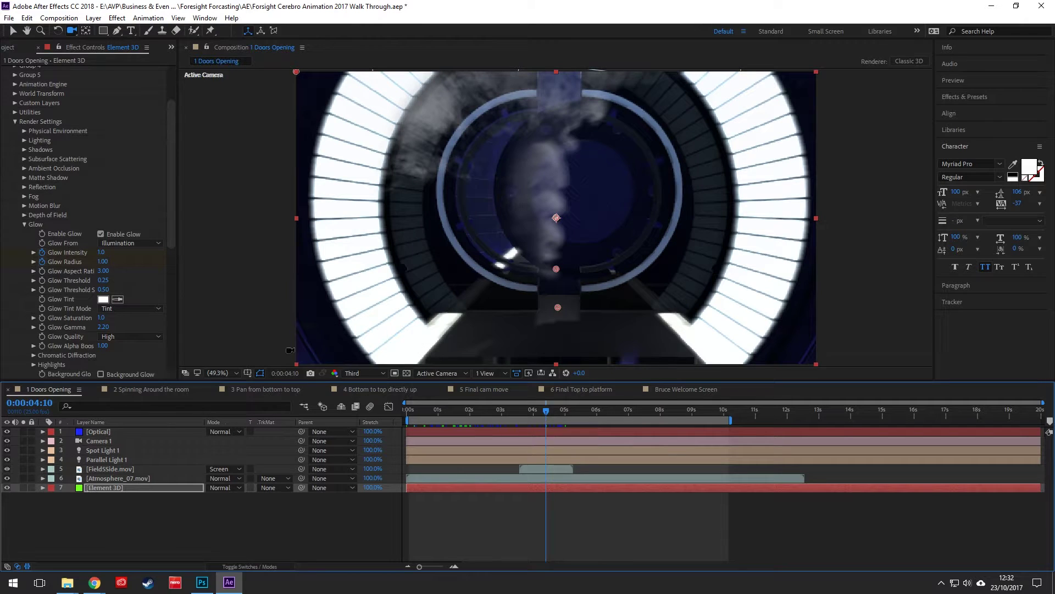
click(101, 234)
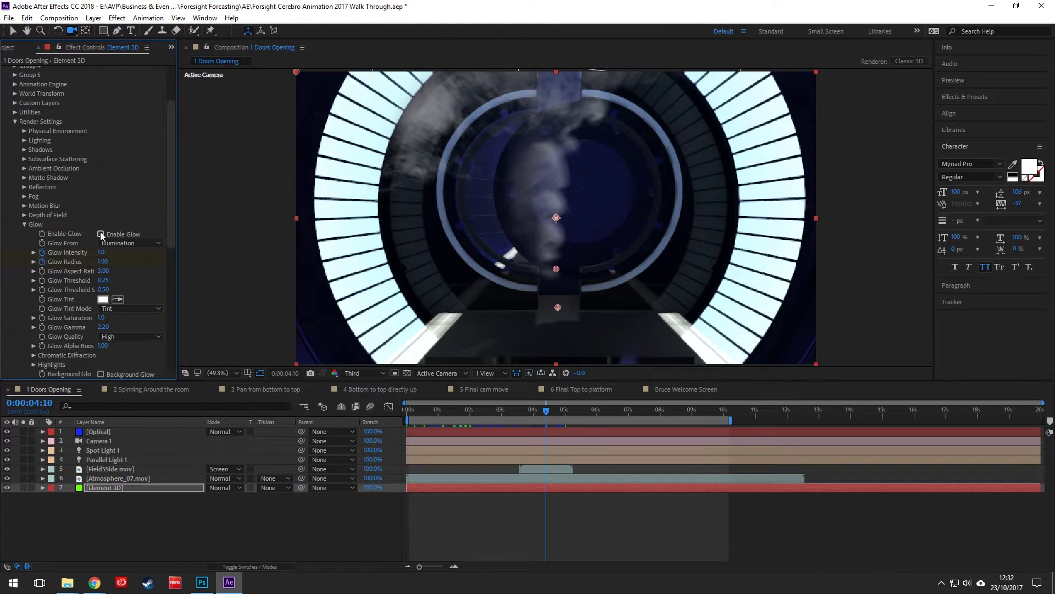
click(101, 234)
click(101, 234)
click(101, 234)
click(101, 233)
click(100, 234)
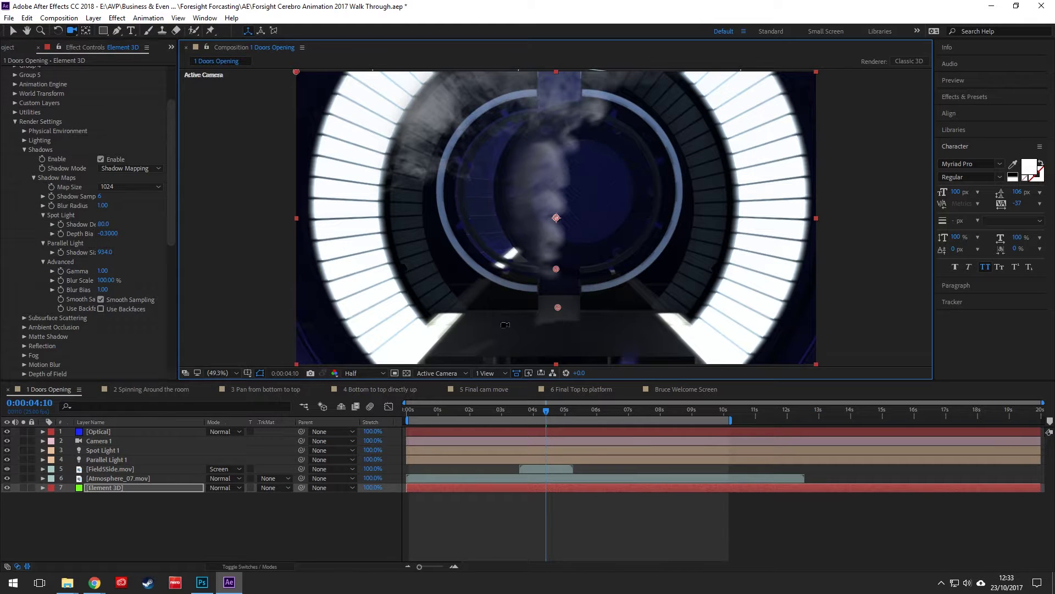
In Element's Render Settings > Shadows, leave Shadow Mode set to Shadow Mapping
key(v)
click(97, 157)
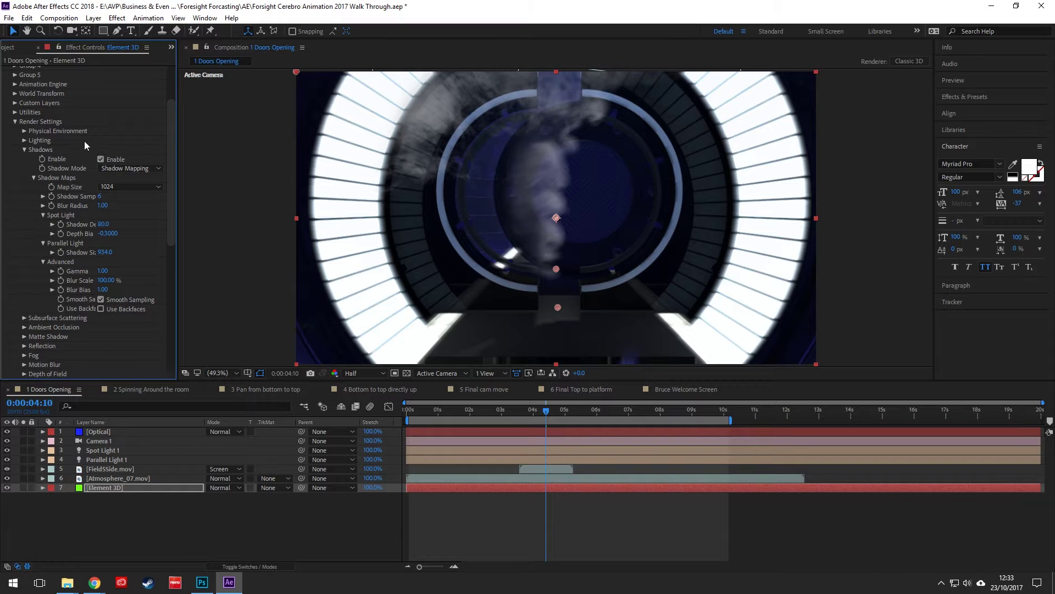
click(125, 168)
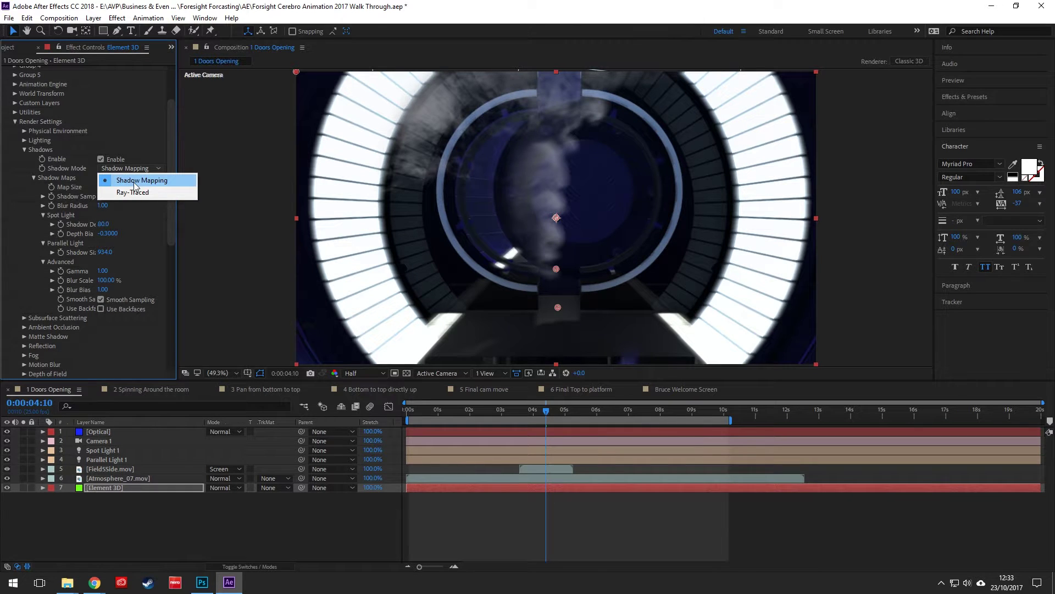
click(137, 180)
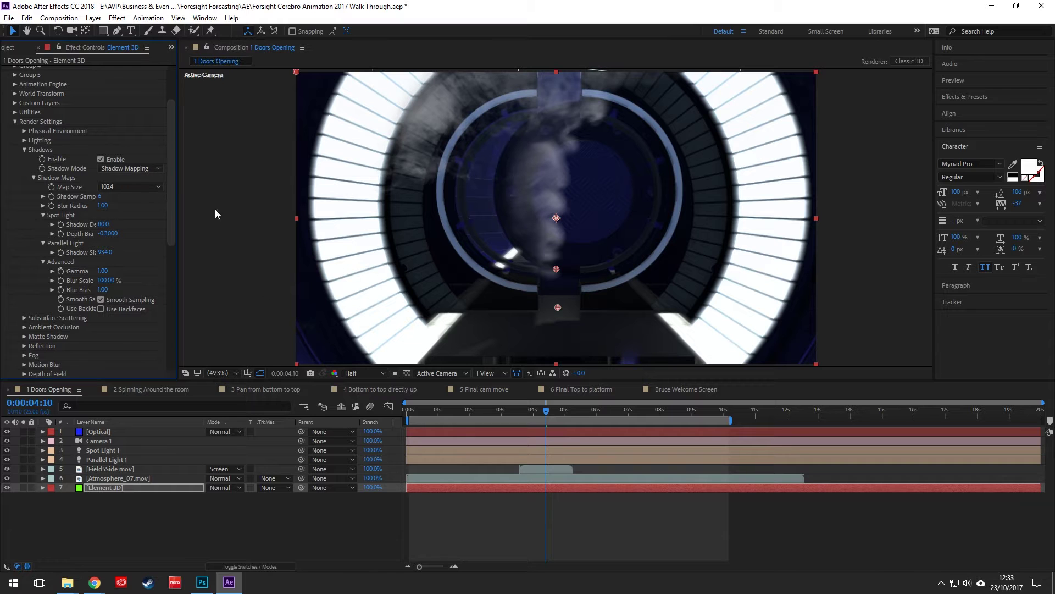
Select Parallel Light 1 and zoom the viewer out to find it above the comp frame
click(113, 460)
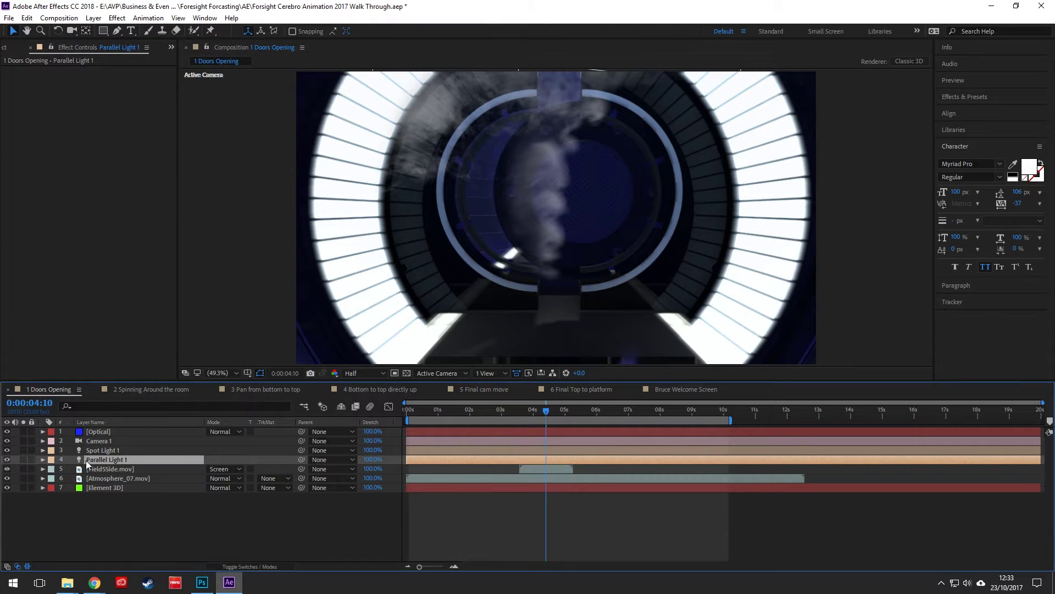
scroll(447, 278, down, 6)
scroll(556, 217, up, 2)
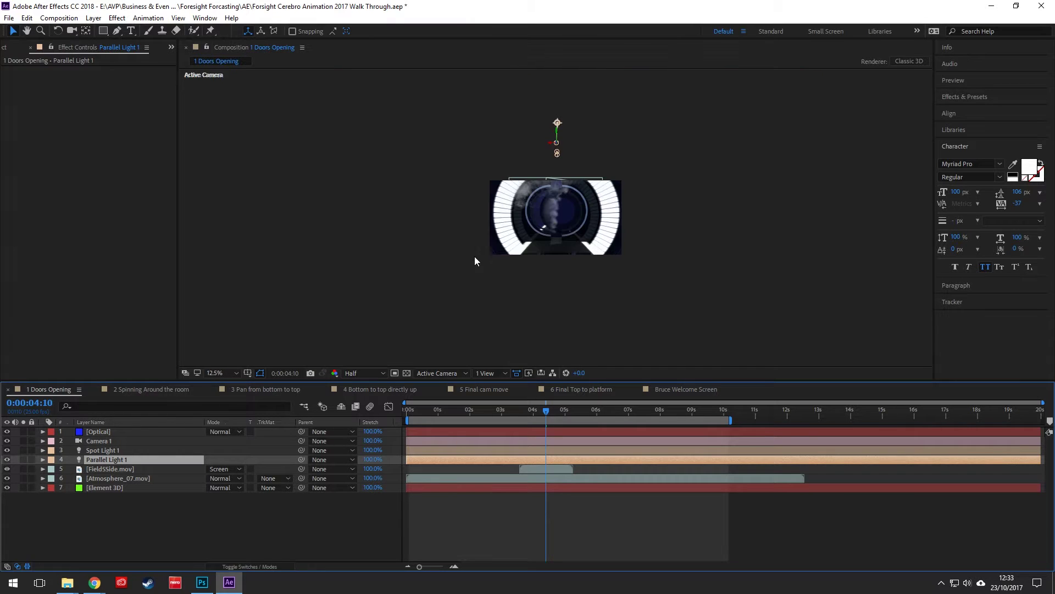
scroll(530, 158, up, 2)
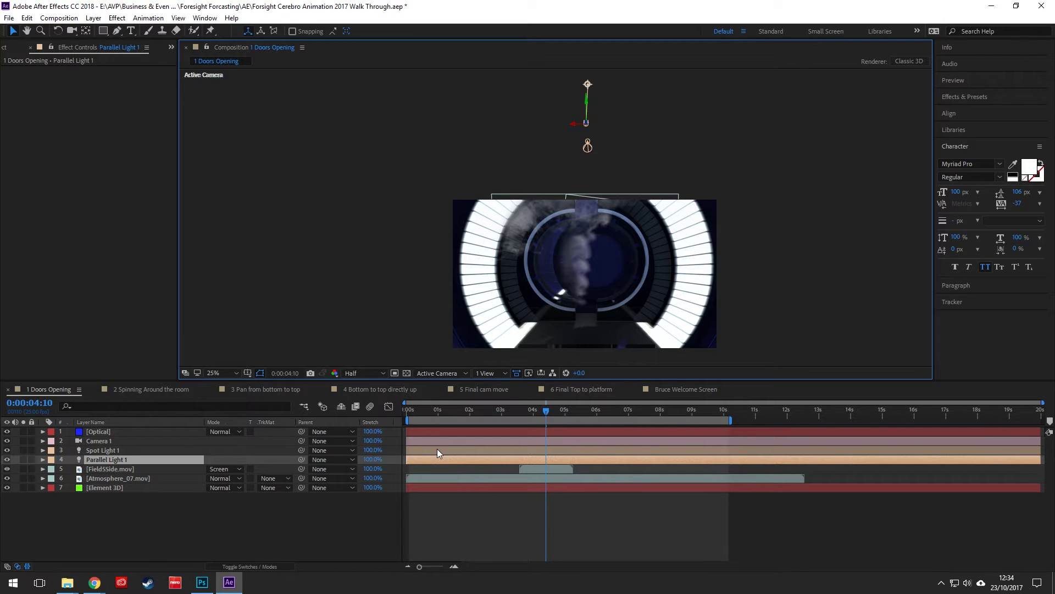
Set Group 2's Particle Replicator Position Z to 40, then scrub it up to 70
click(110, 488)
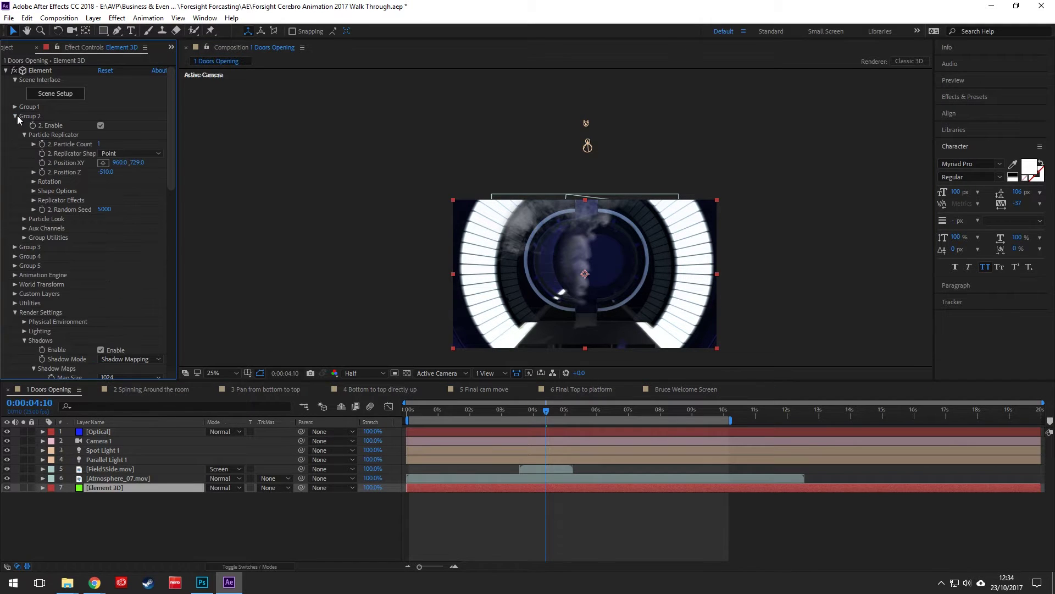
click(120, 169)
text(40)
key(Return)
drag(133, 170, 150, 170)
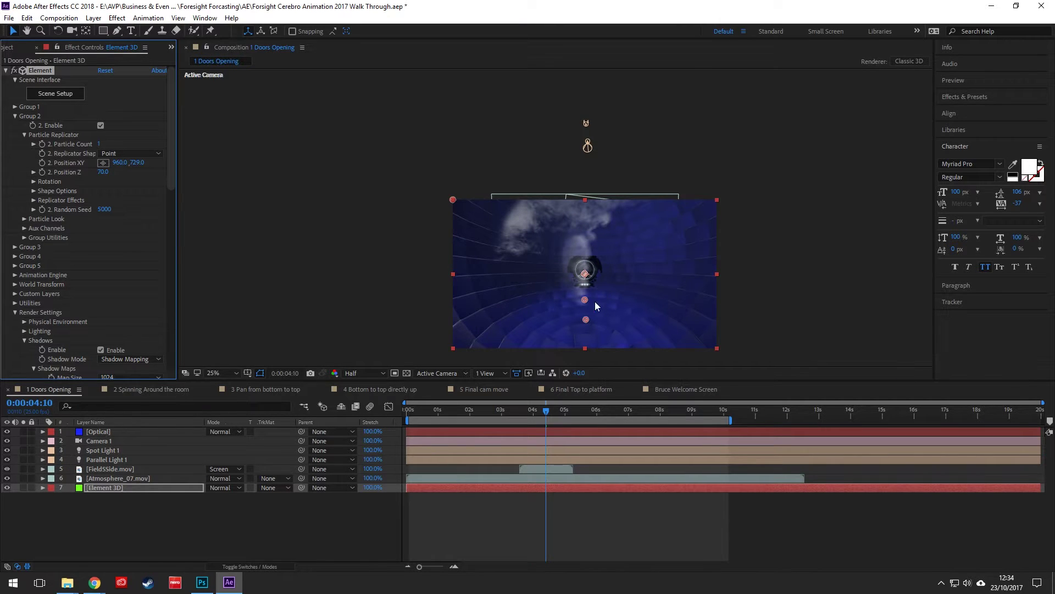
Fit the comp to the viewer at Third resolution and orbit the camera up toward the disc
click(225, 373)
click(256, 188)
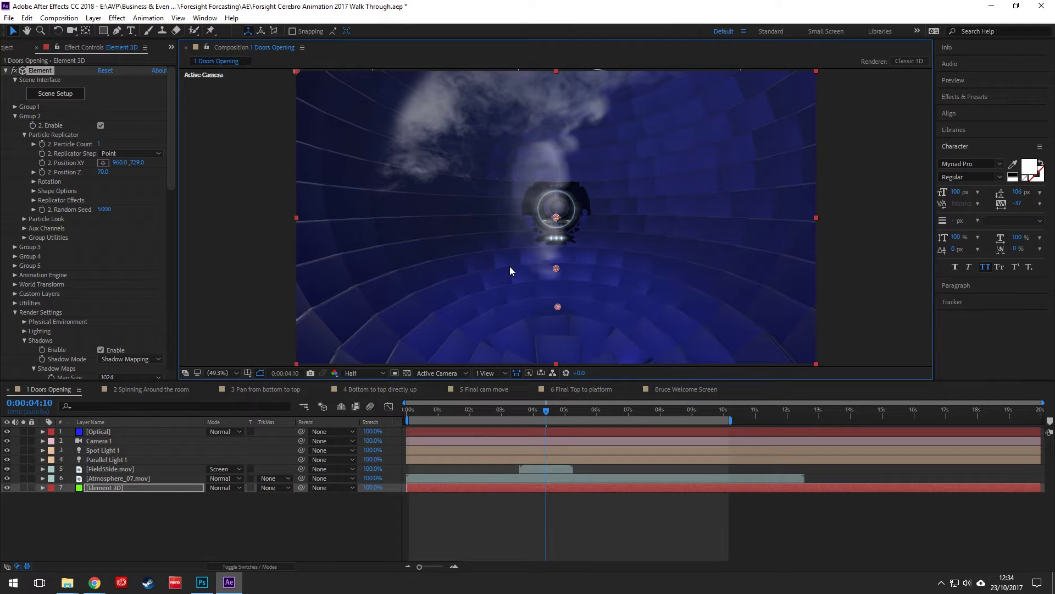
key(c)
drag(529, 265, 445, 348)
click(363, 373)
click(357, 417)
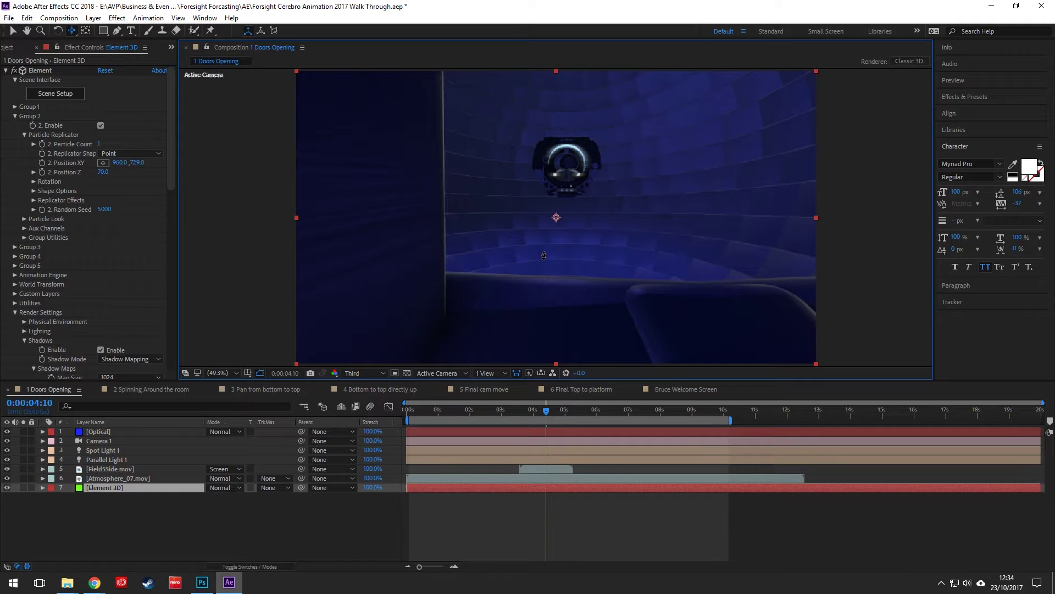
drag(543, 255, 724, 237)
Scrub the tunnel between 0:00:02:00 and 0:00:04:07 with the Atmosphere_07.mov smoke layer selected
click(536, 414)
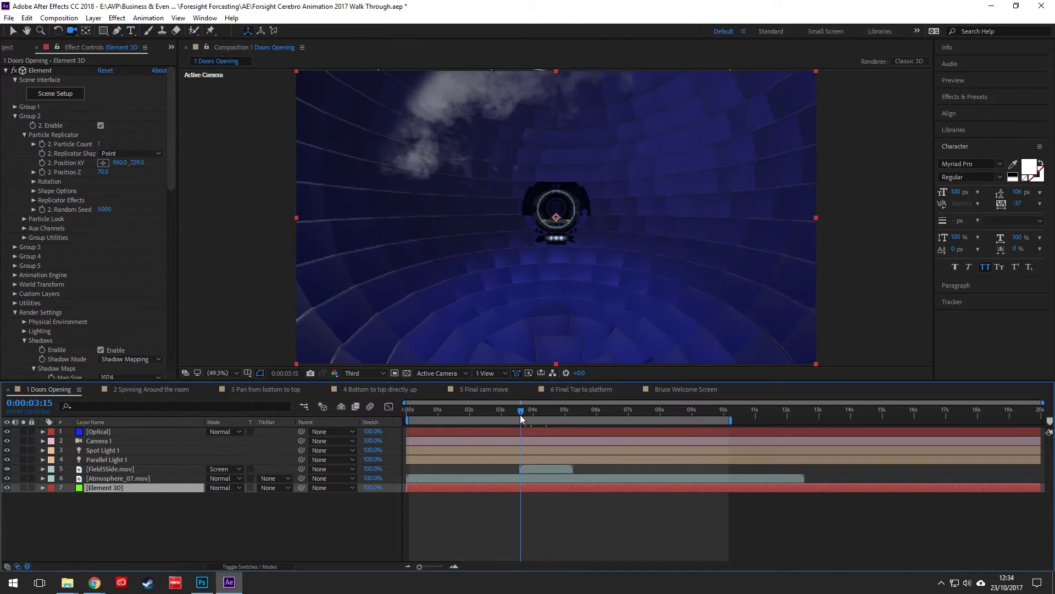
mouse_move(538, 417)
mouse_down()
mouse_move(546, 417)
mouse_move(525, 424)
mouse_up()
click(535, 478)
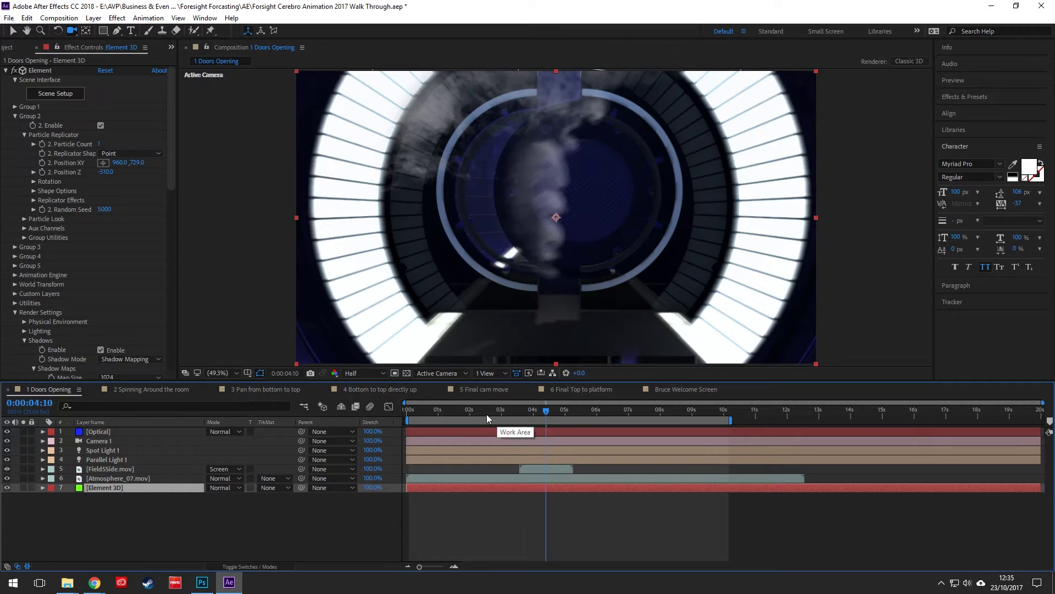
drag(485, 407, 470, 410)
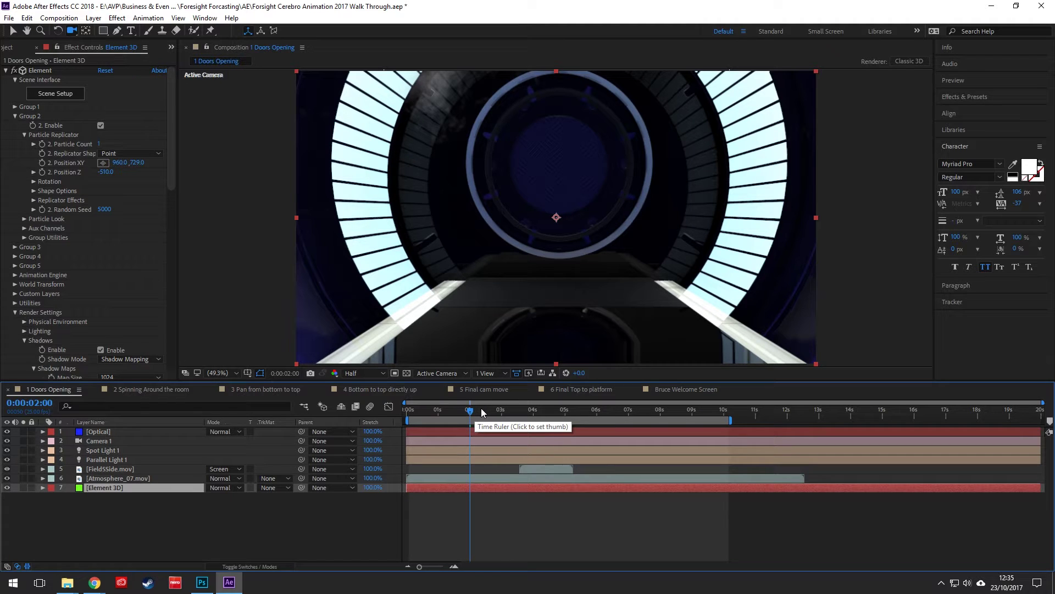
drag(478, 408, 496, 413)
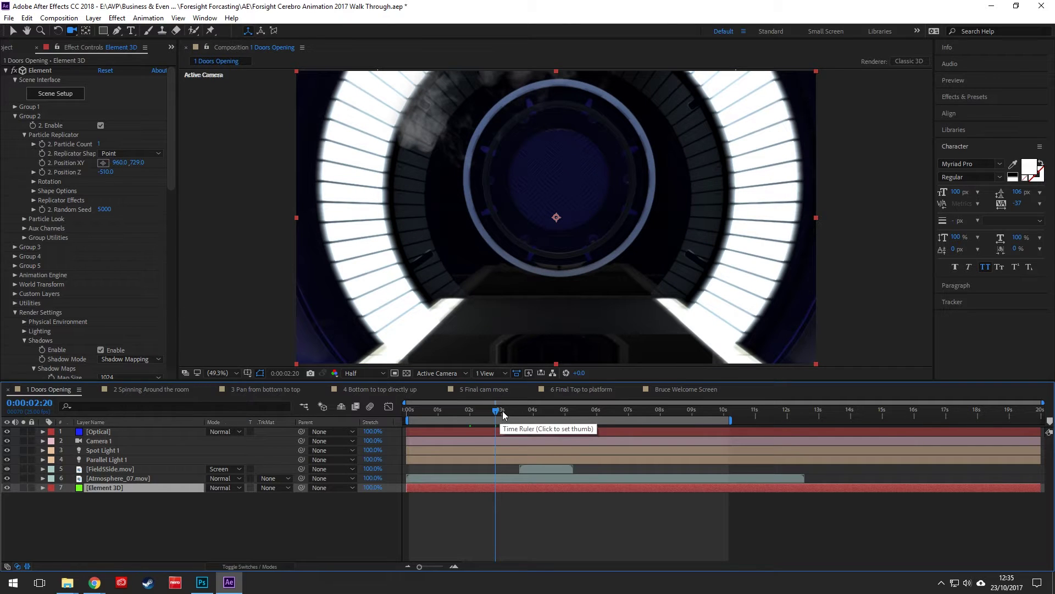
click(527, 475)
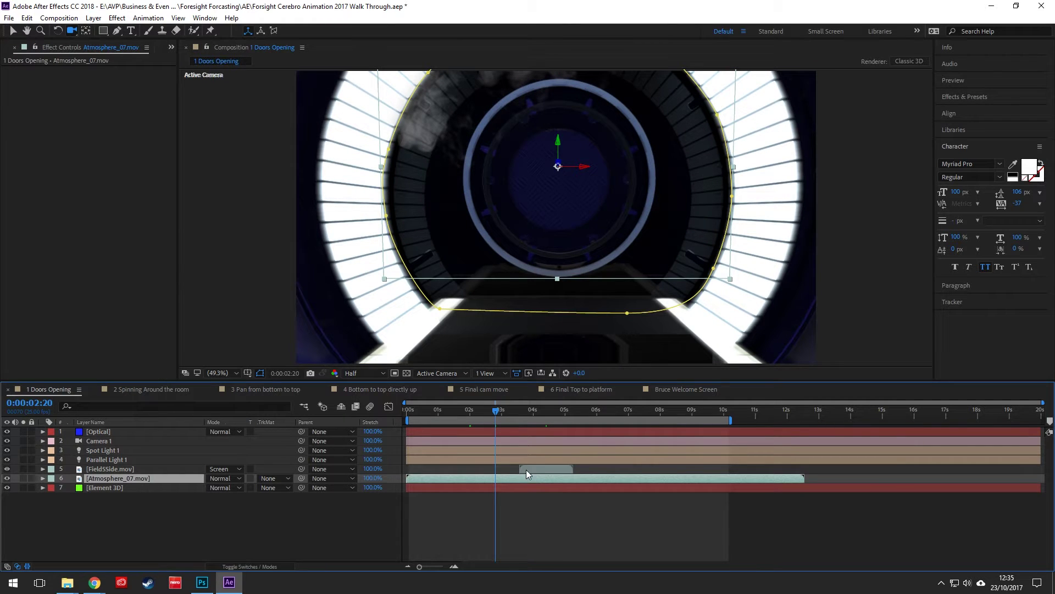
Step through the FieldSSide.mov clip to watch the smoke rise, then open 2 Spinning Around the room
click(526, 469)
click(525, 411)
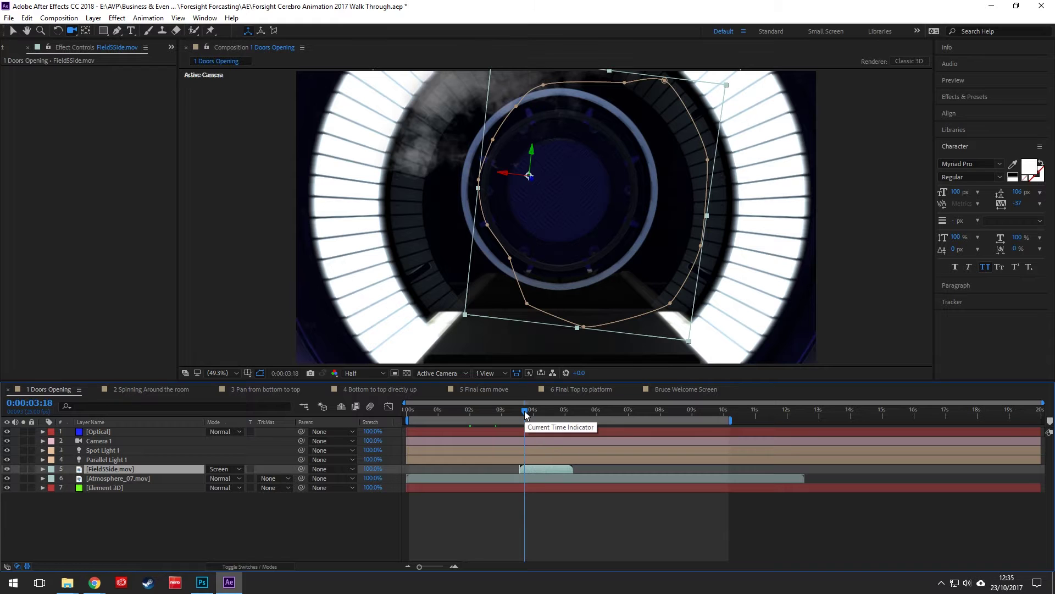
drag(525, 413, 547, 413)
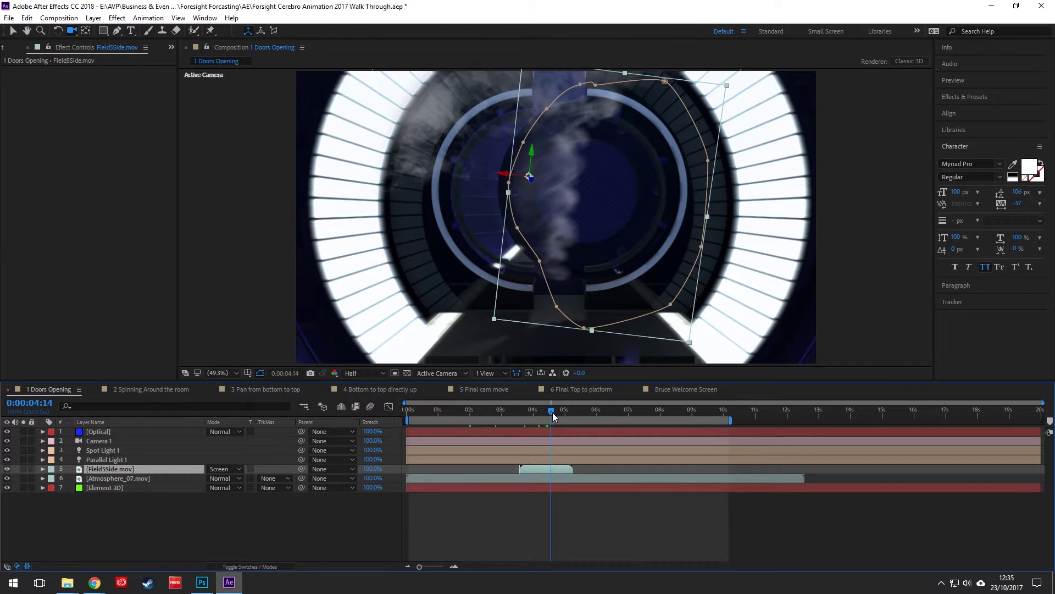
click(553, 412)
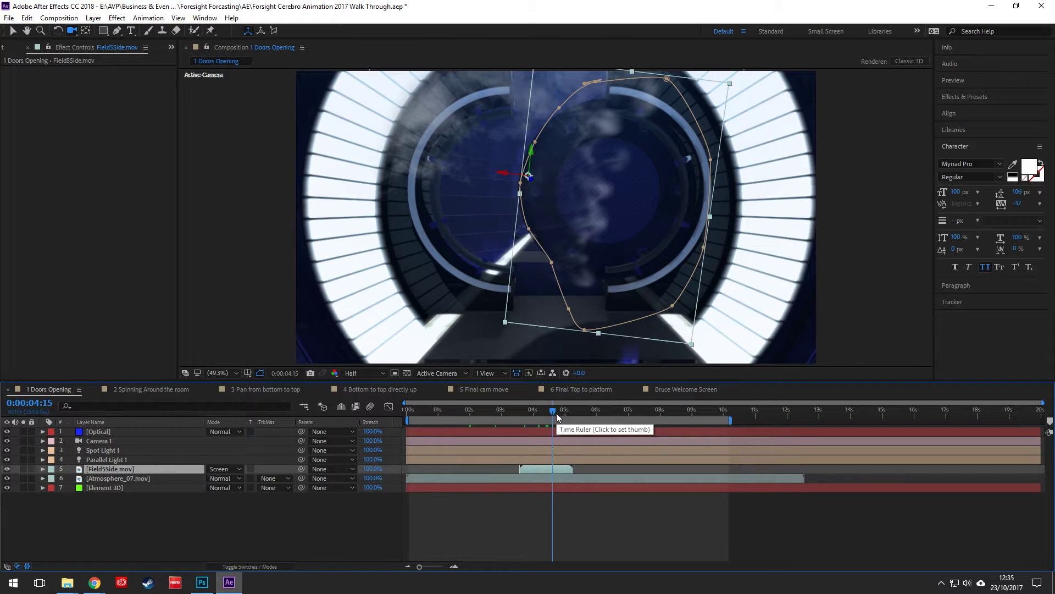
drag(557, 415, 697, 410)
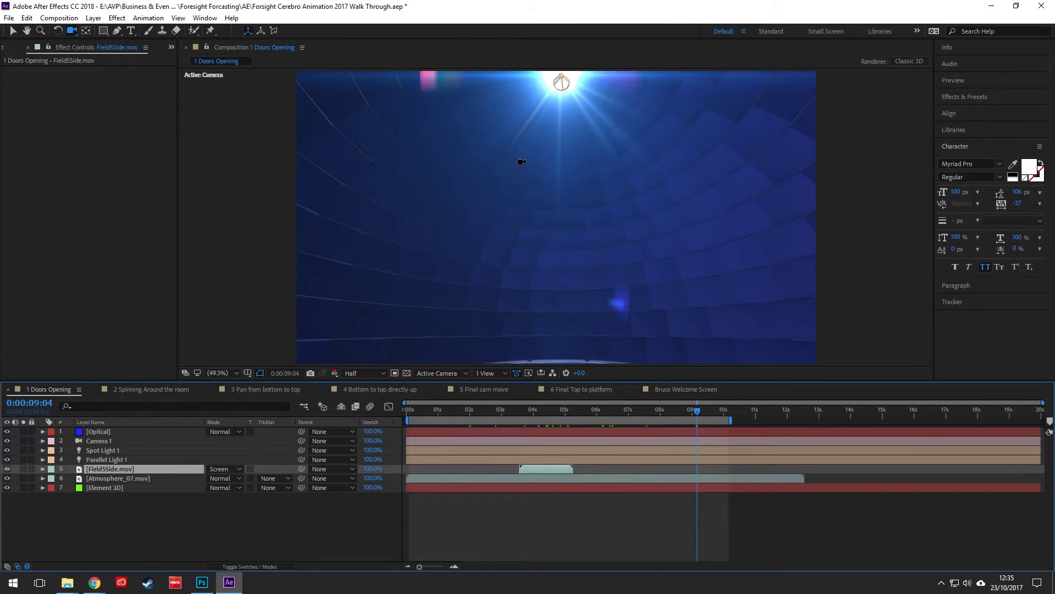
click(149, 389)
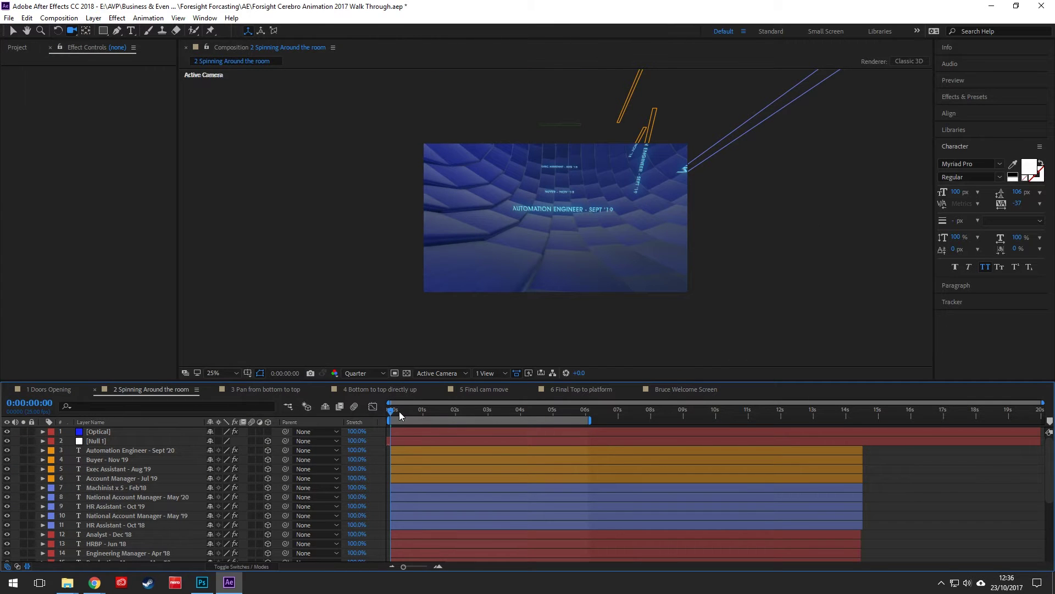
Preview the camera spin in comp 2, then the bottom-to-top pan in 3 Pan from bottom to top
drag(397, 414, 542, 418)
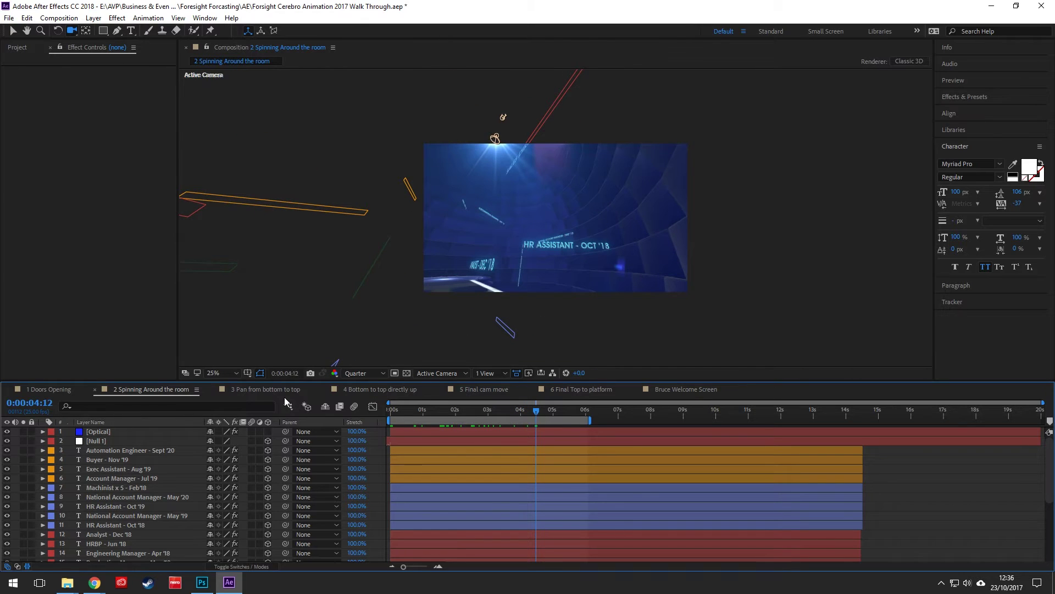
click(281, 391)
drag(392, 412, 487, 411)
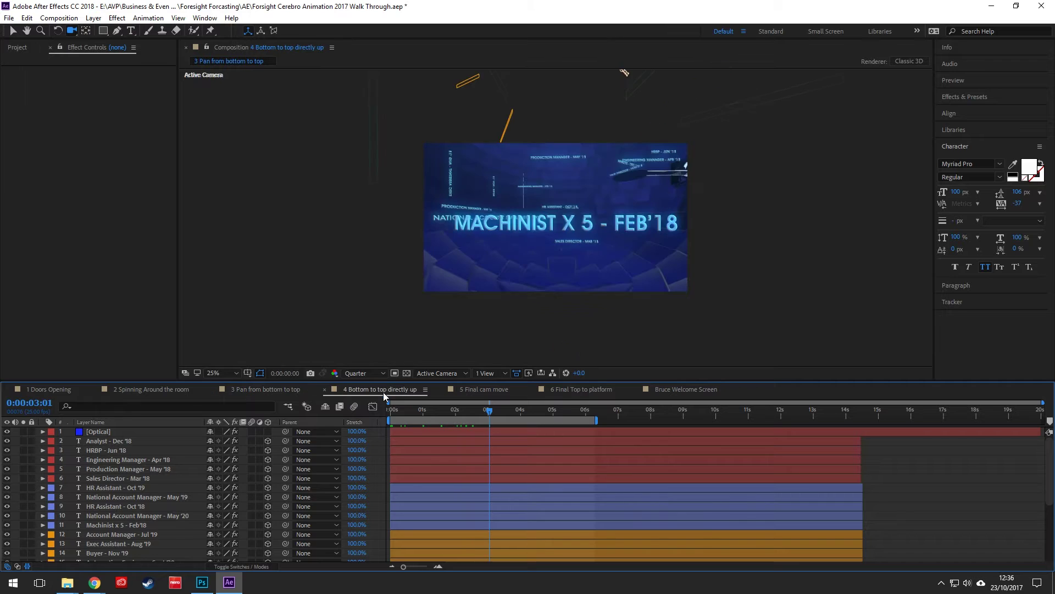
Preview the straight-up rise in 4 Bottom to top directly up and the 5 Final cam move
click(380, 389)
drag(403, 411, 482, 414)
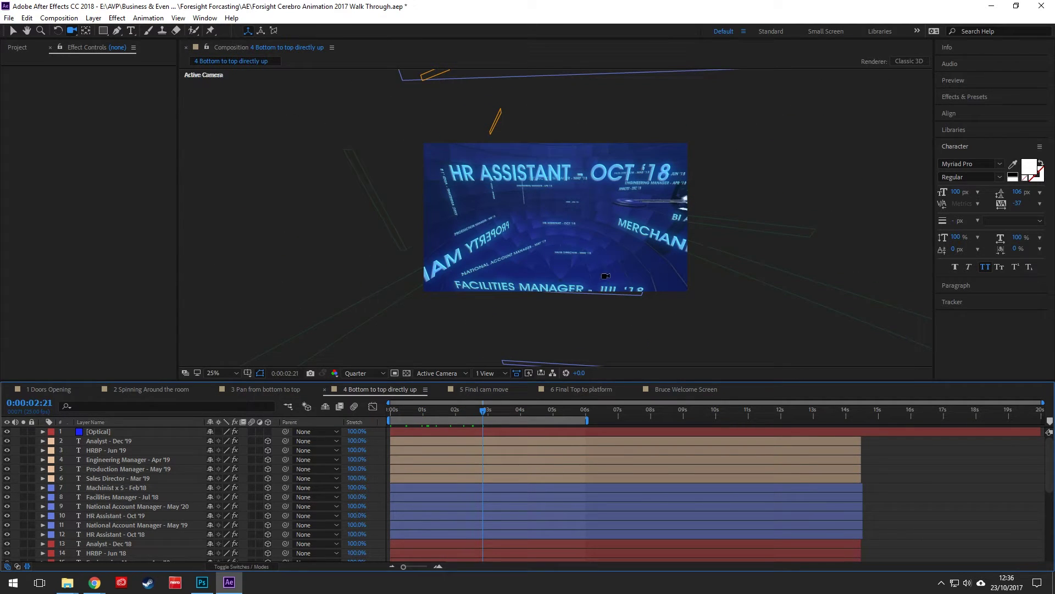
drag(503, 416, 518, 412)
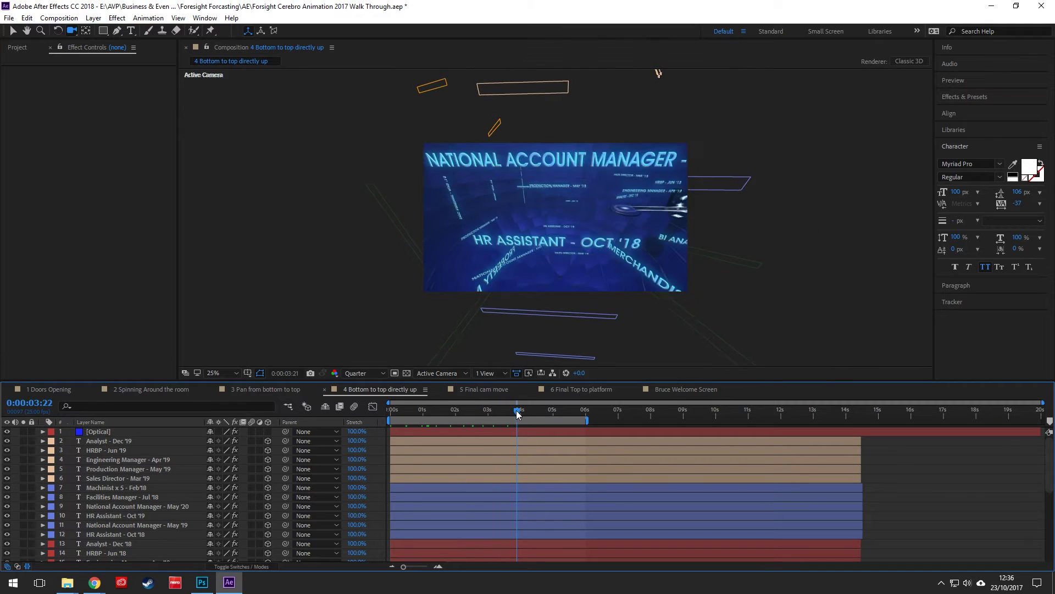
click(487, 388)
drag(401, 410, 543, 419)
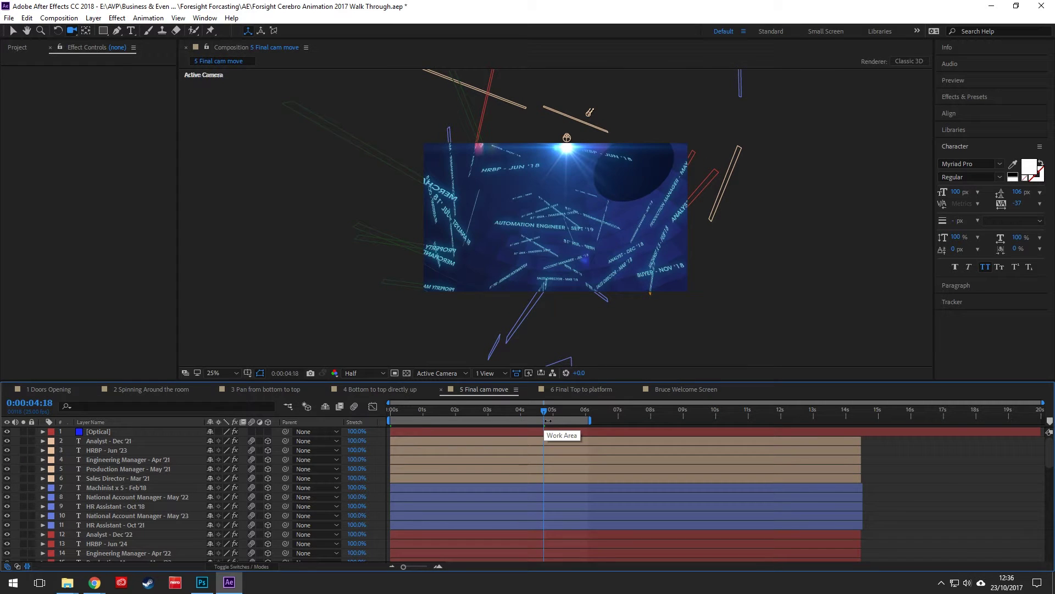
In 6 Final Top to platform, set previews to Third resolution and scrub the descent to the desk
click(581, 389)
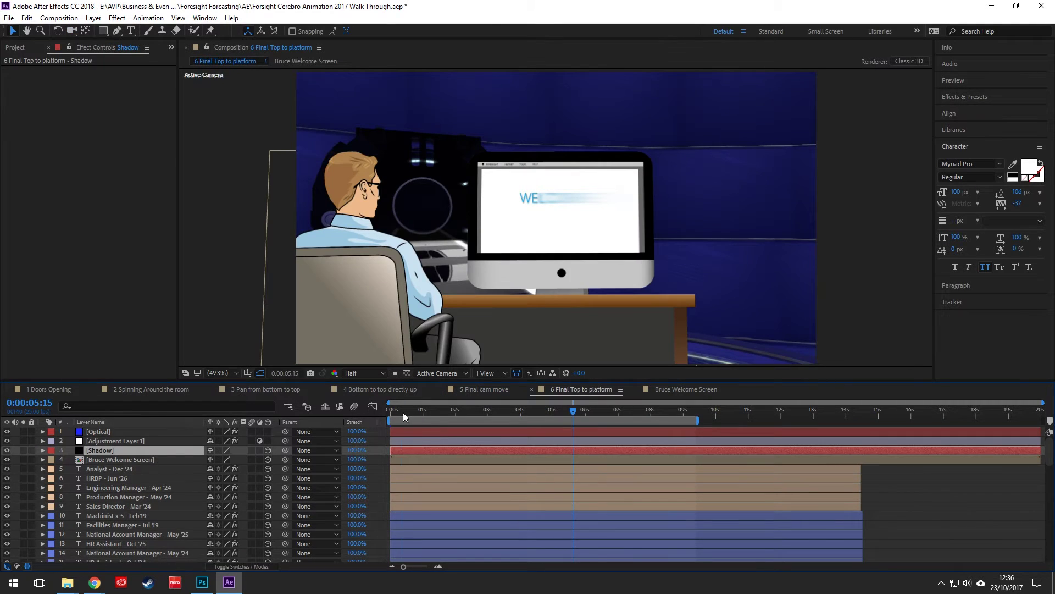
drag(403, 416, 424, 413)
click(366, 373)
click(376, 424)
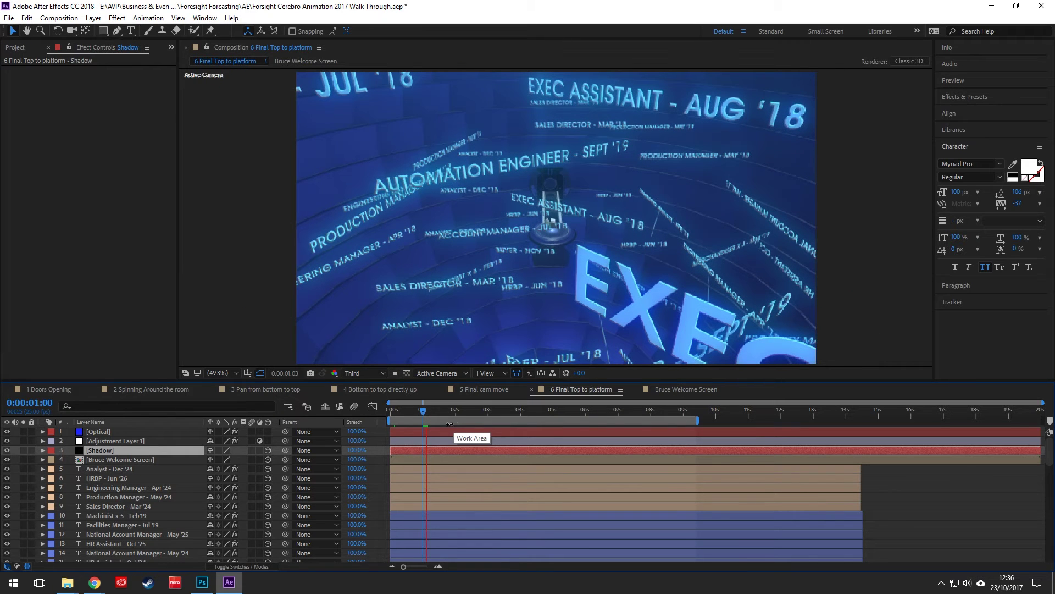
drag(448, 415, 545, 414)
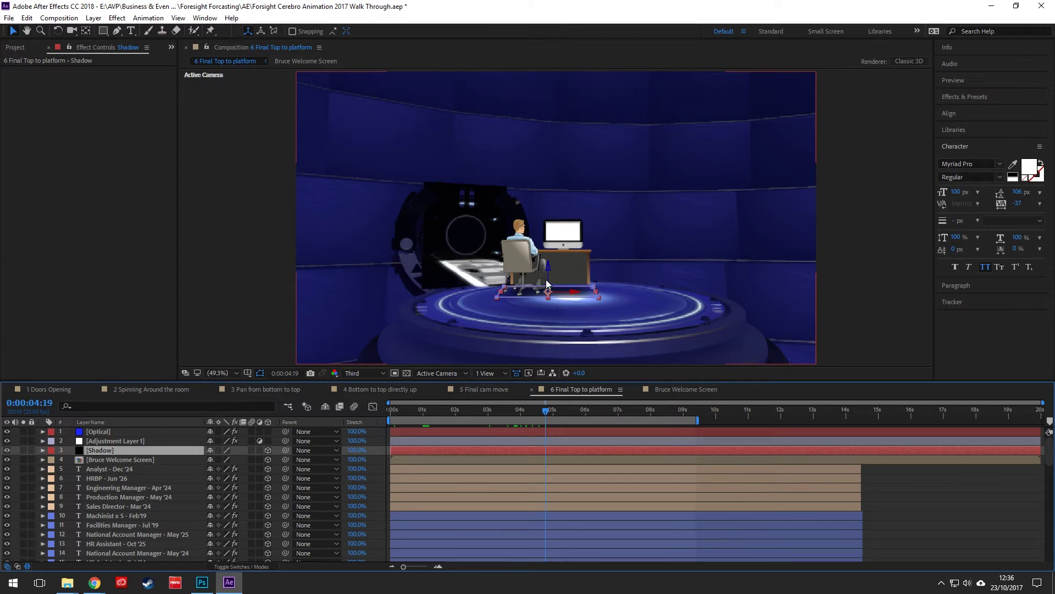
Preview the Bruce Welcome Screen comp and its close-up in comp 6, then return to 1 Doors Opening
click(687, 389)
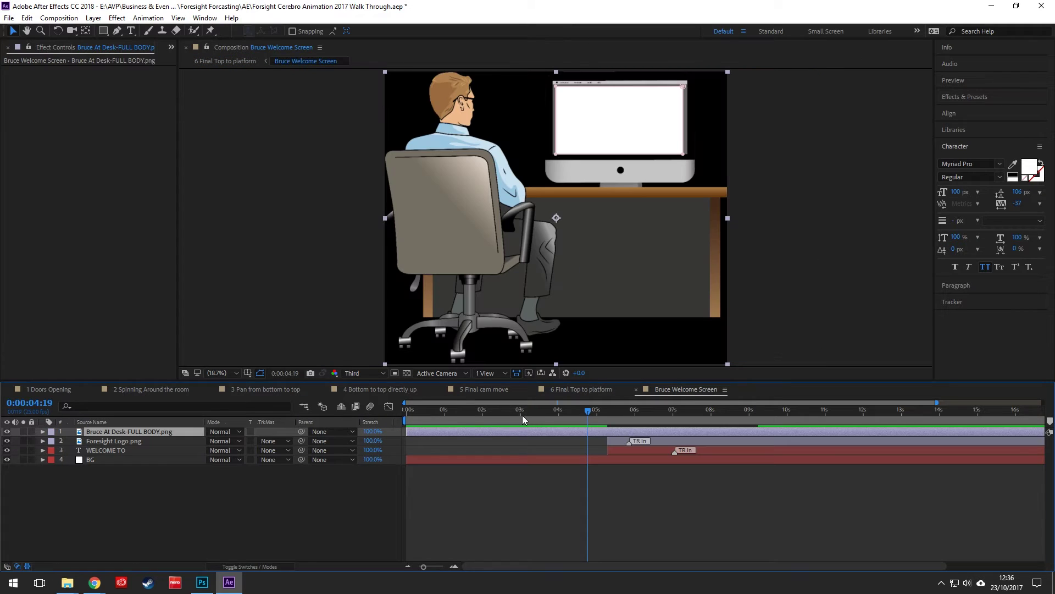
drag(437, 414, 580, 418)
click(574, 390)
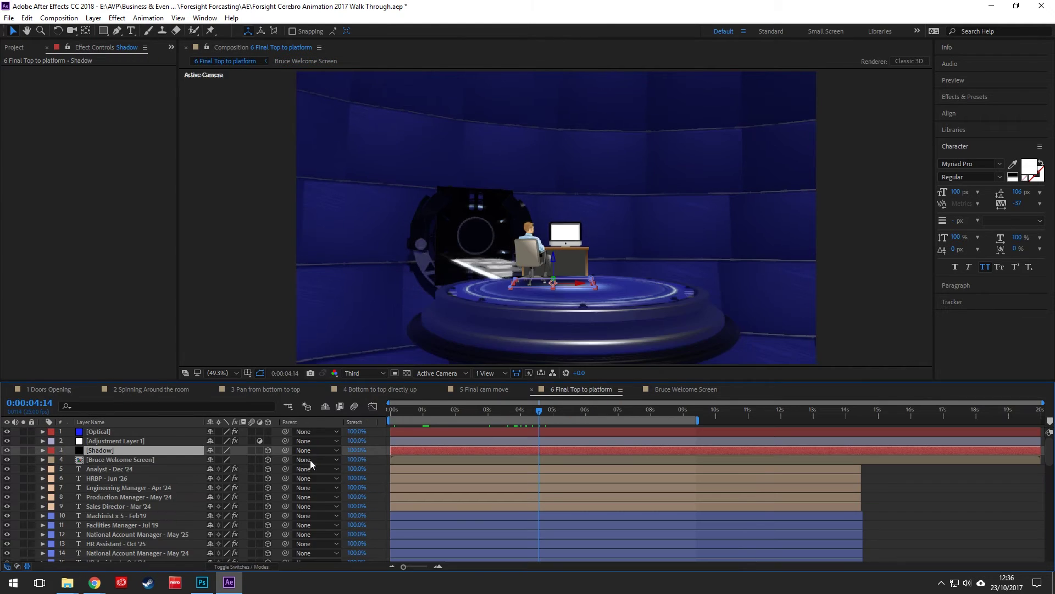
click(123, 460)
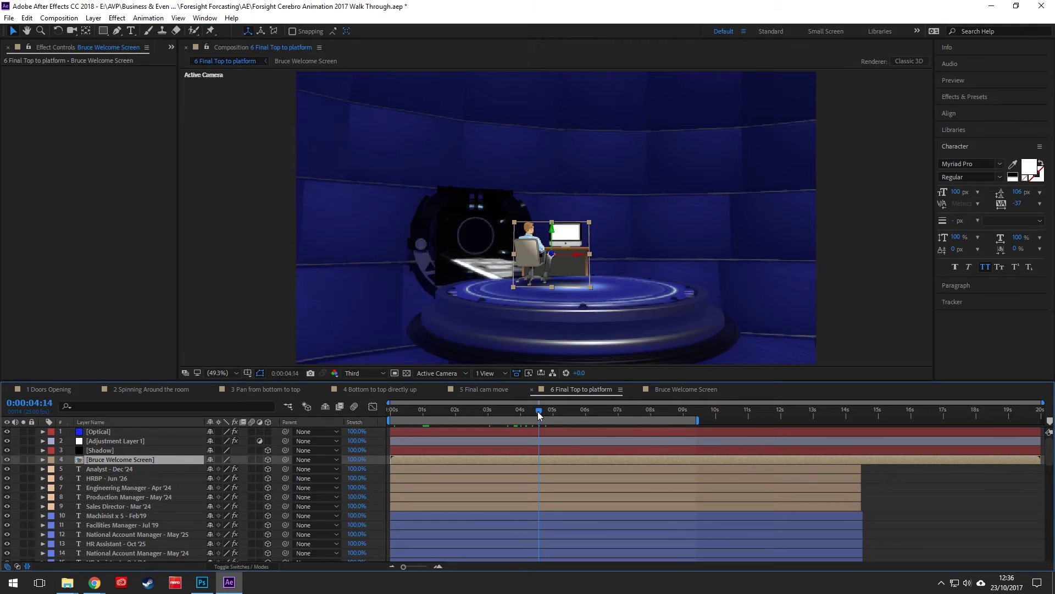
drag(538, 411, 351, 414)
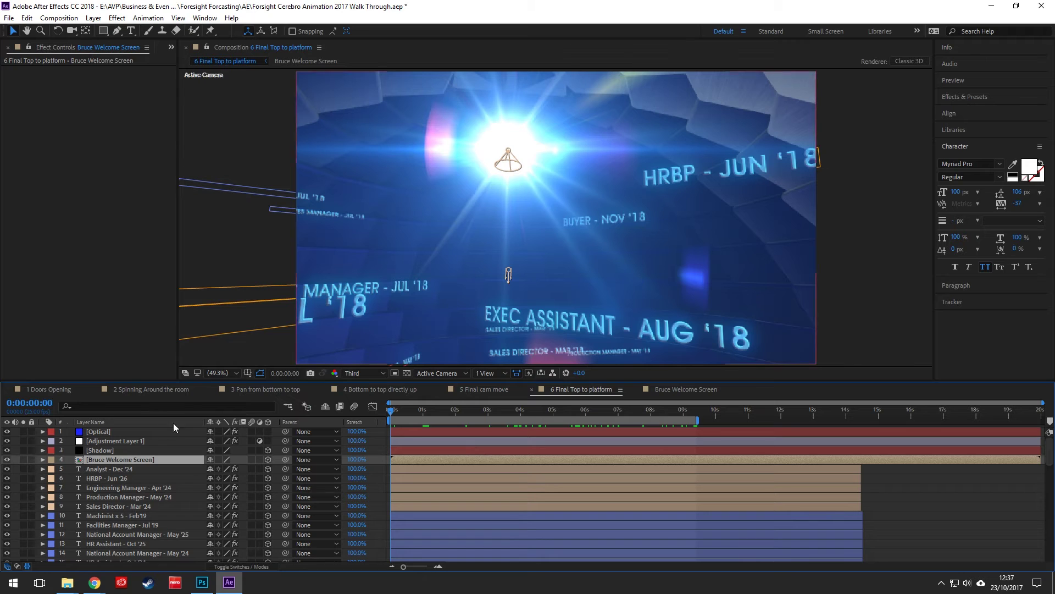
click(64, 390)
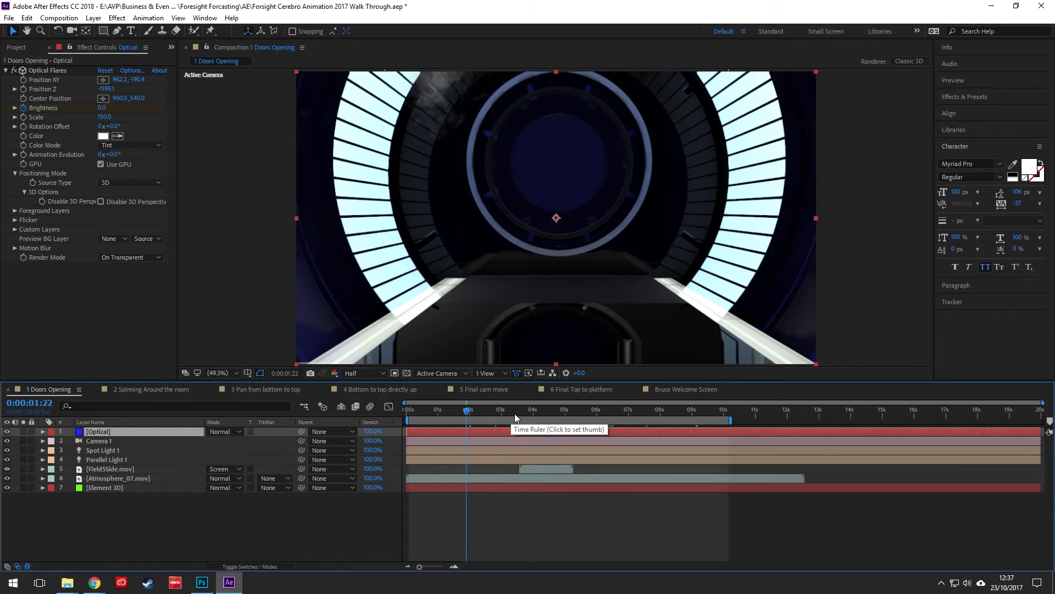
click(515, 414)
click(535, 411)
click(488, 414)
click(484, 416)
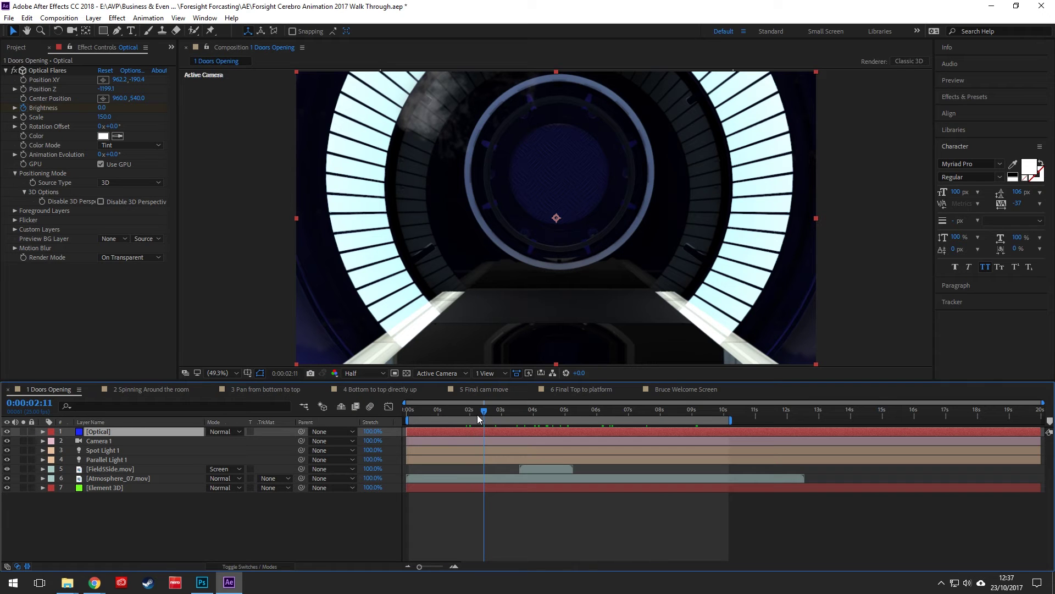
drag(545, 410, 580, 414)
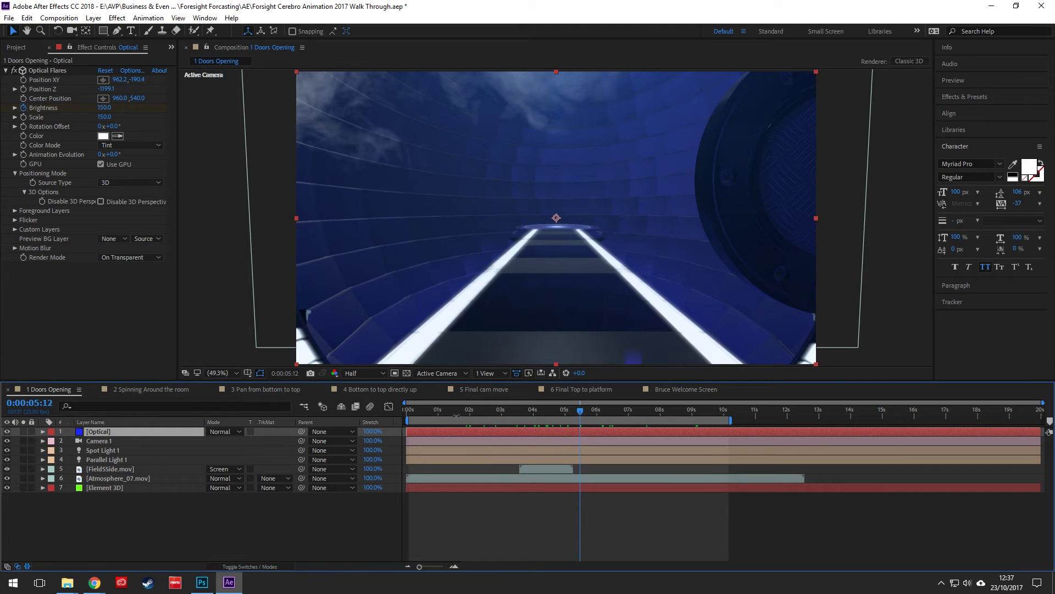
click(456, 411)
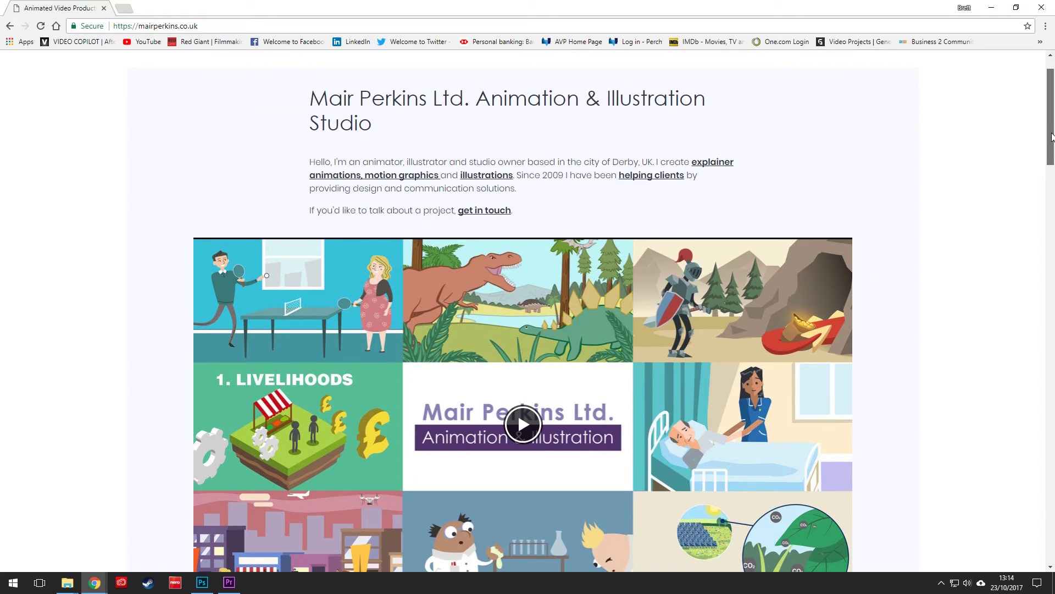
Scroll down the animation studio homepage and reload it with F5
scroll(1053, 178, down, 7)
drag(1053, 179, 1052, 266)
key(F5)
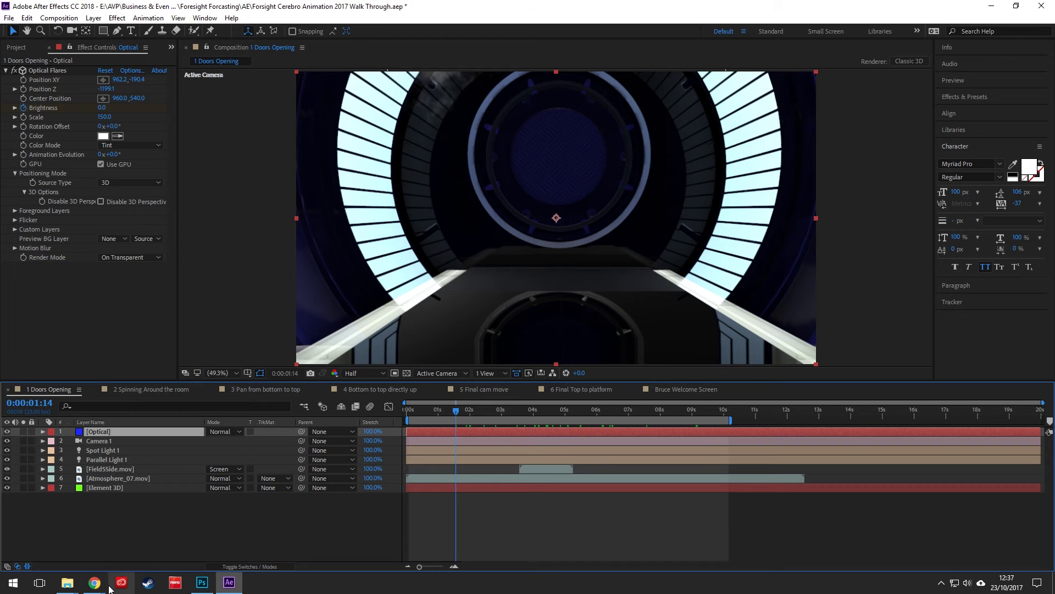
Switch to the AVP corporate Services page and scroll down to Animation & Motion Graphics
mouse_move(94, 583)
click(195, 544)
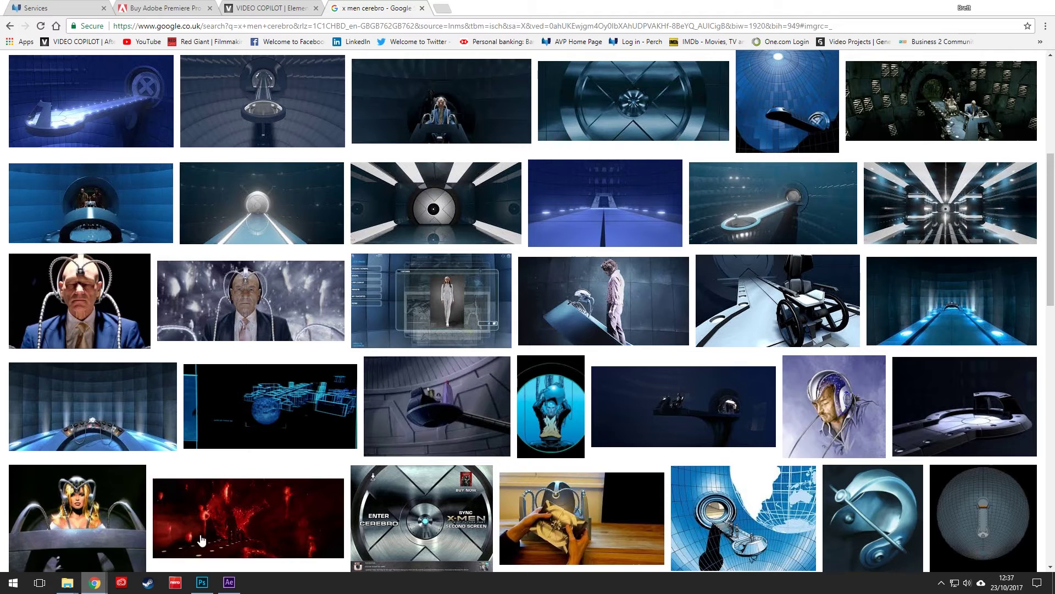
click(157, 8)
click(55, 8)
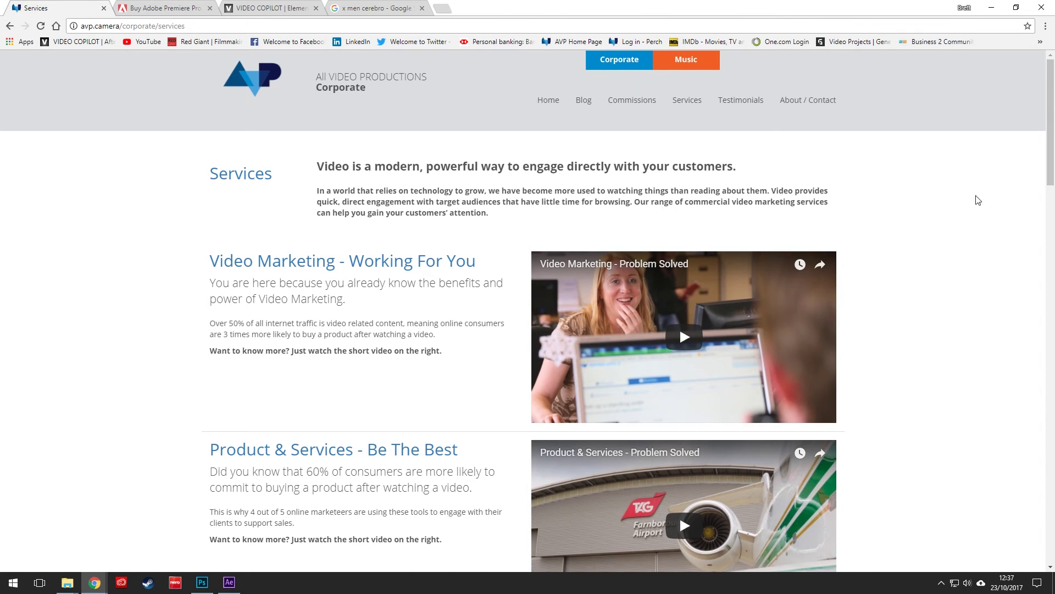
drag(1049, 97, 1049, 342)
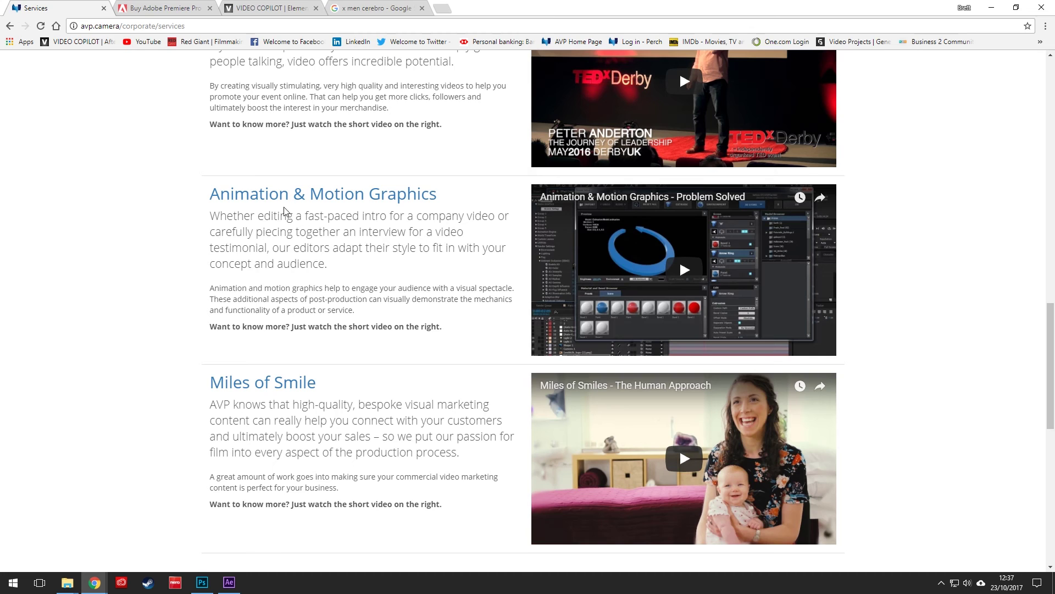